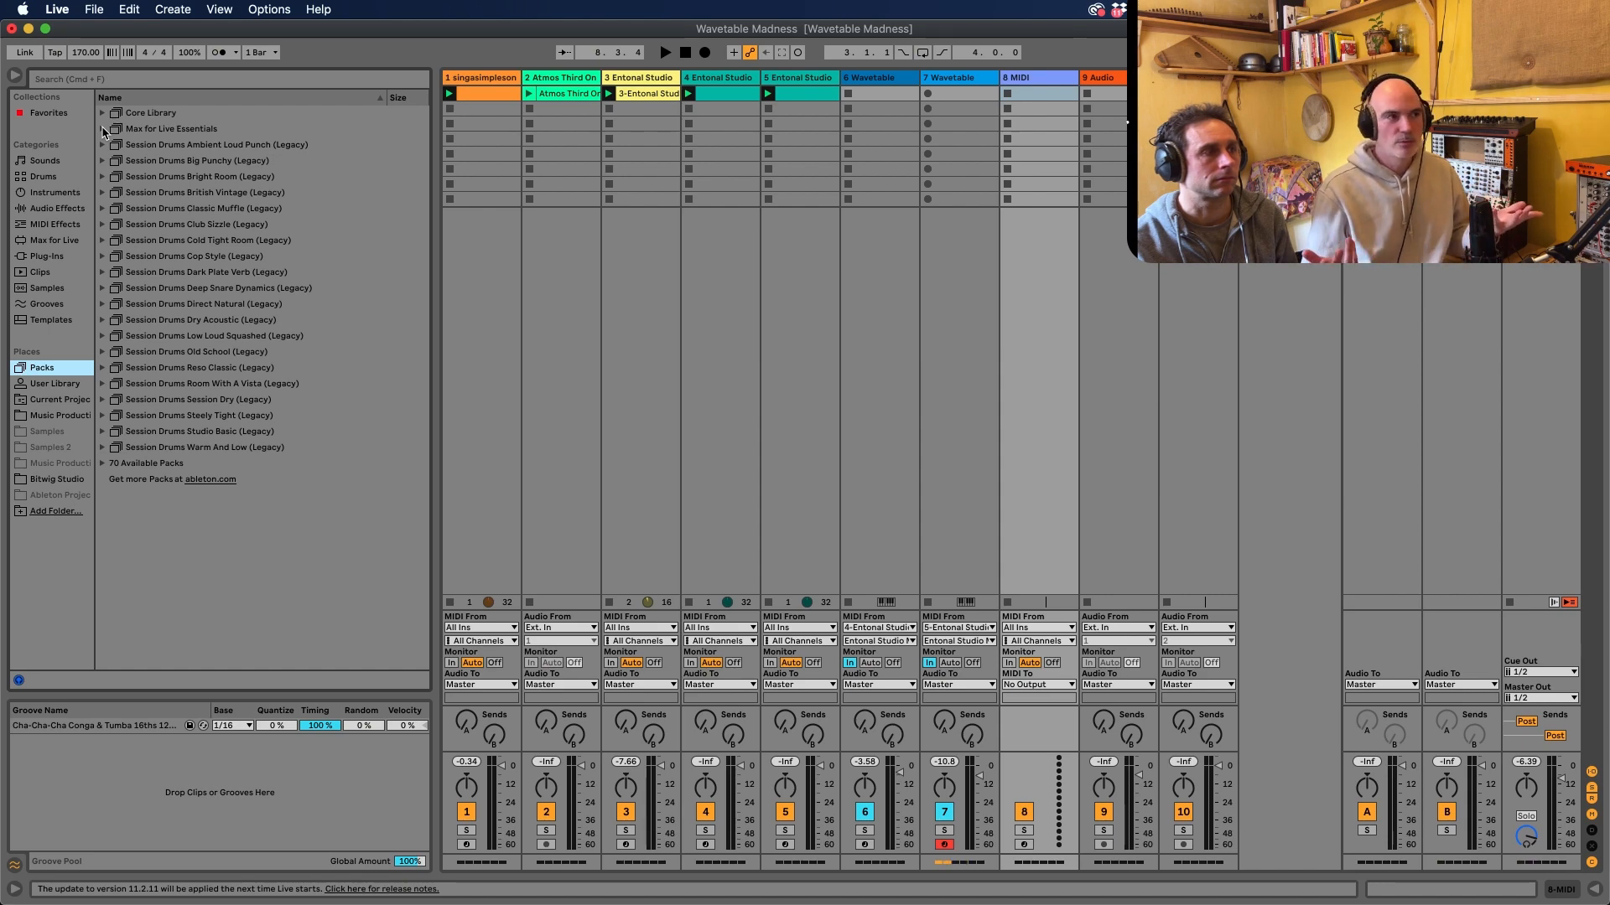
Load the Arp device from the Max for Live Essentials MIDI effects onto the 8 MIDI track
left_click(103, 129)
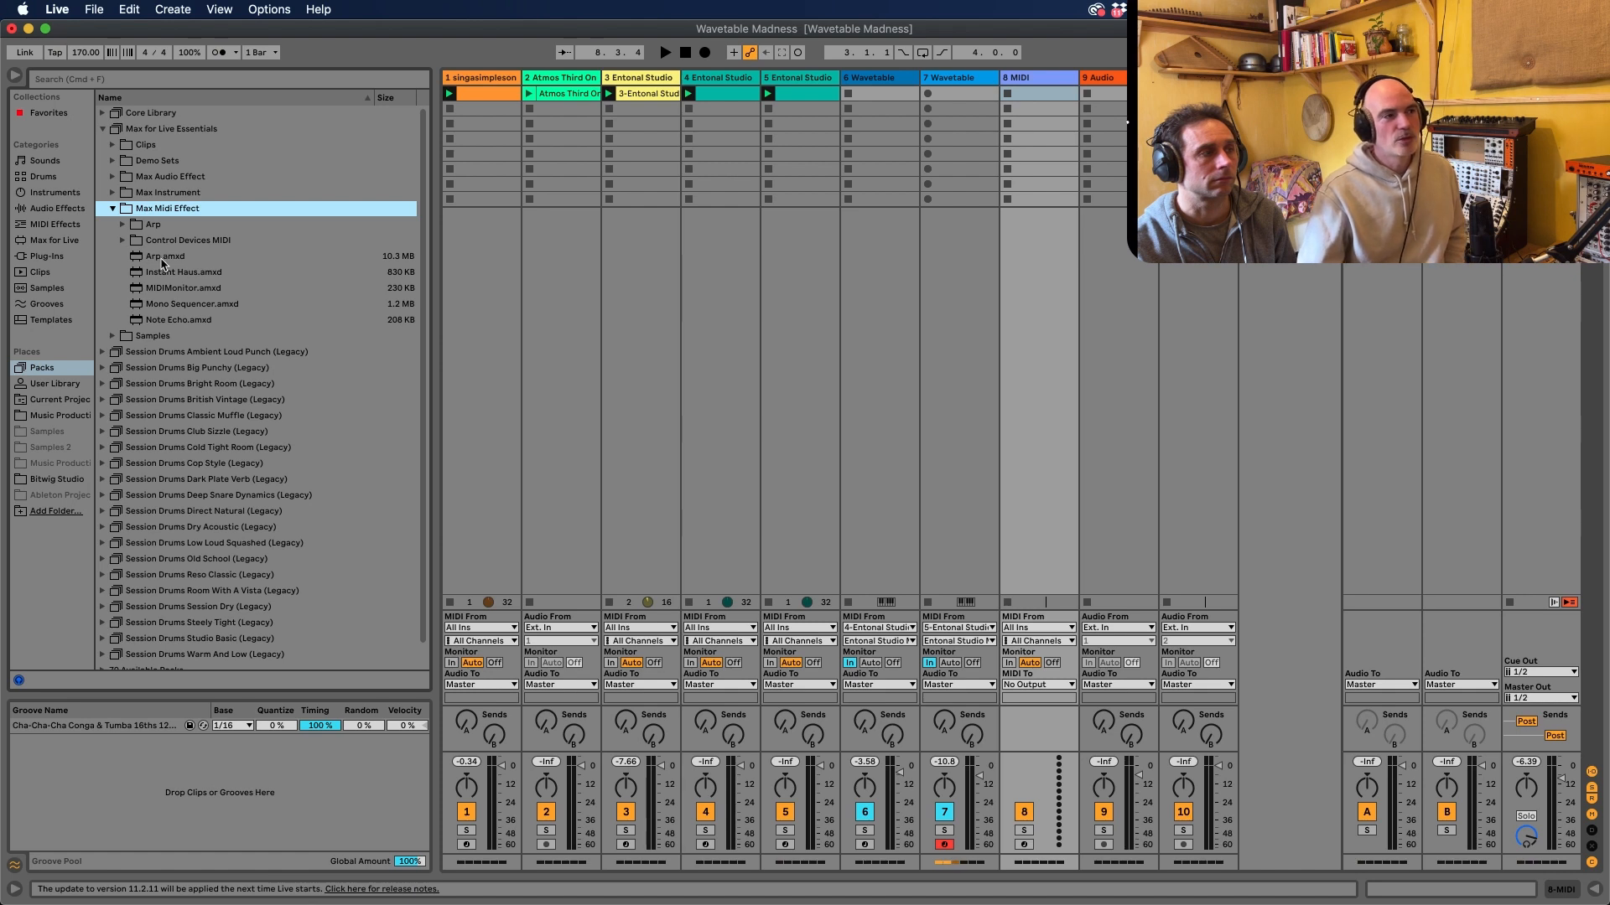
left_click_drag(147, 258, 1018, 121)
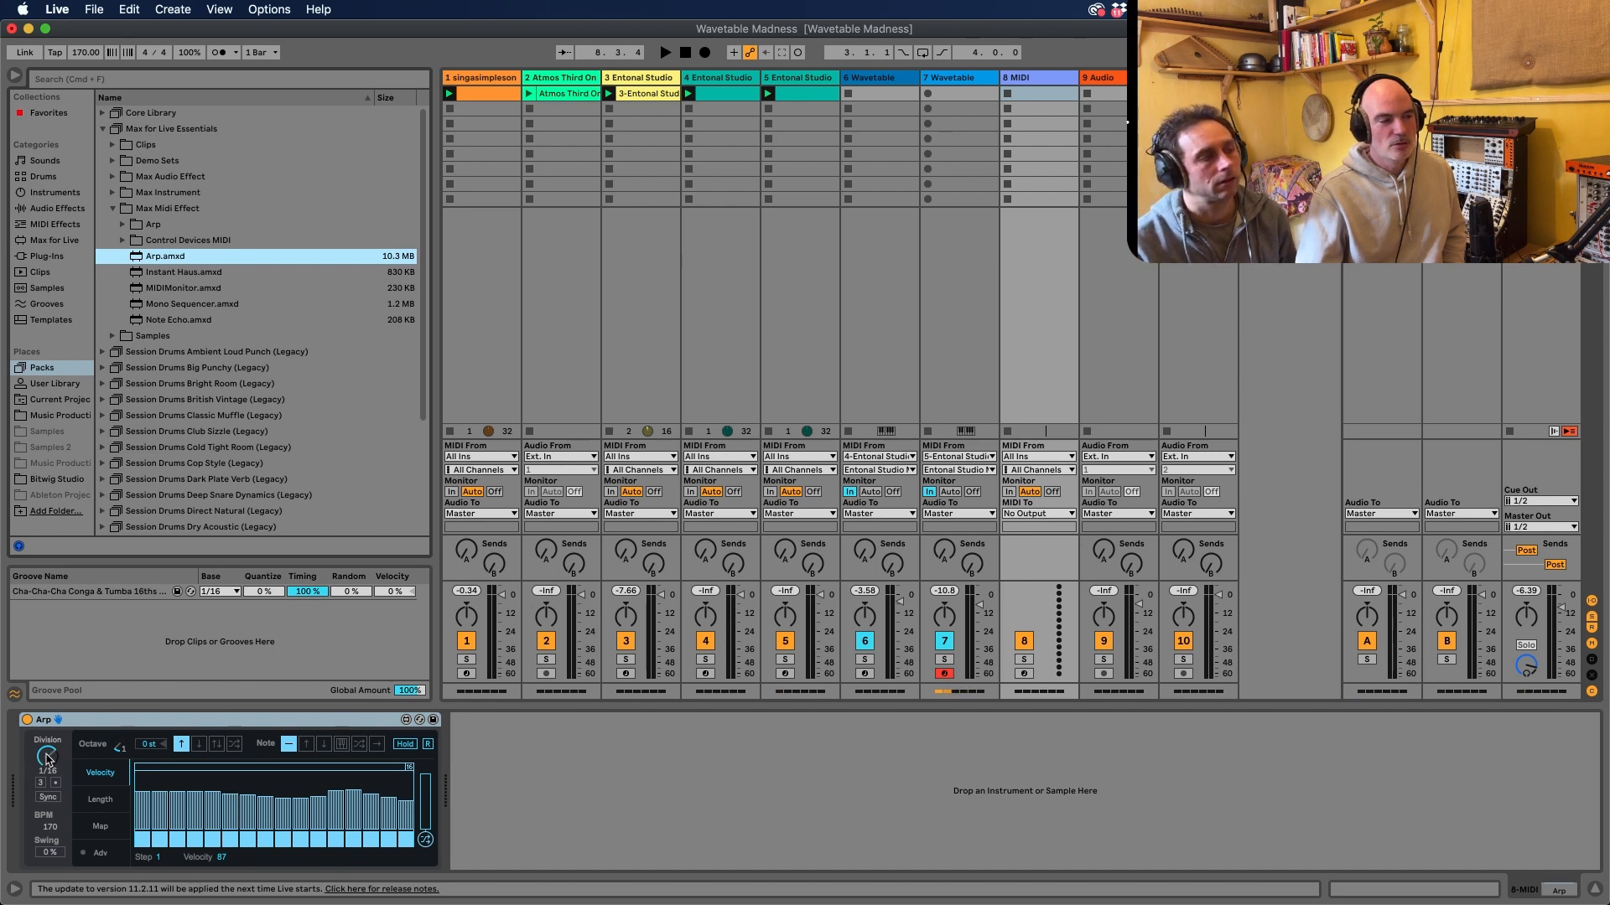
Examine the Arp's Length, Map and Velocity pages
left_click(116, 809)
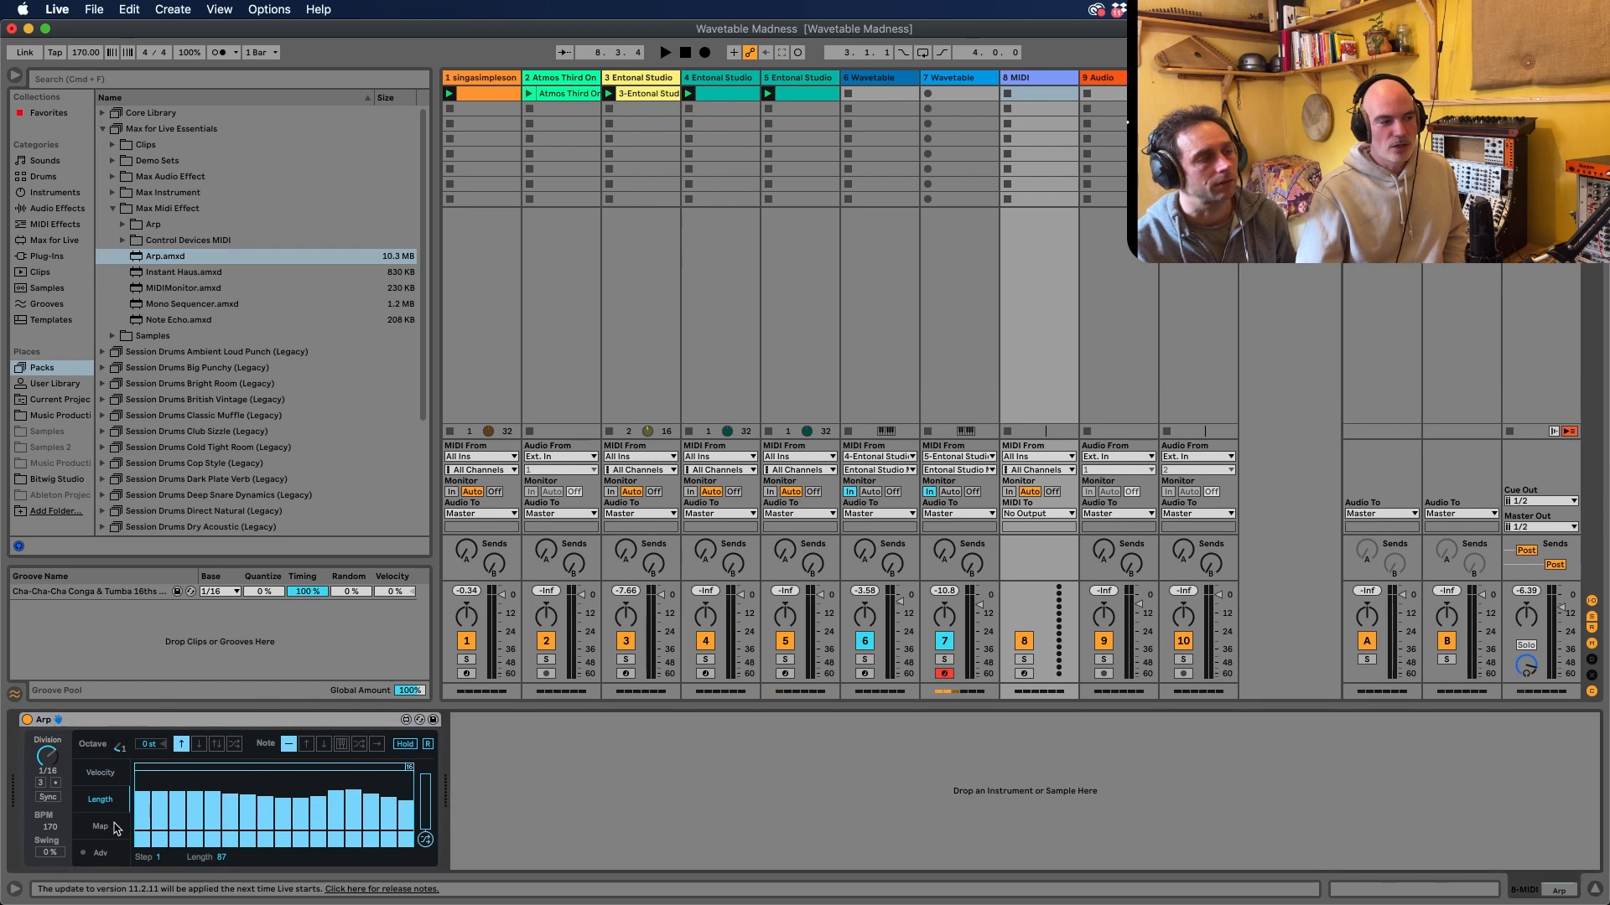
left_click(117, 829)
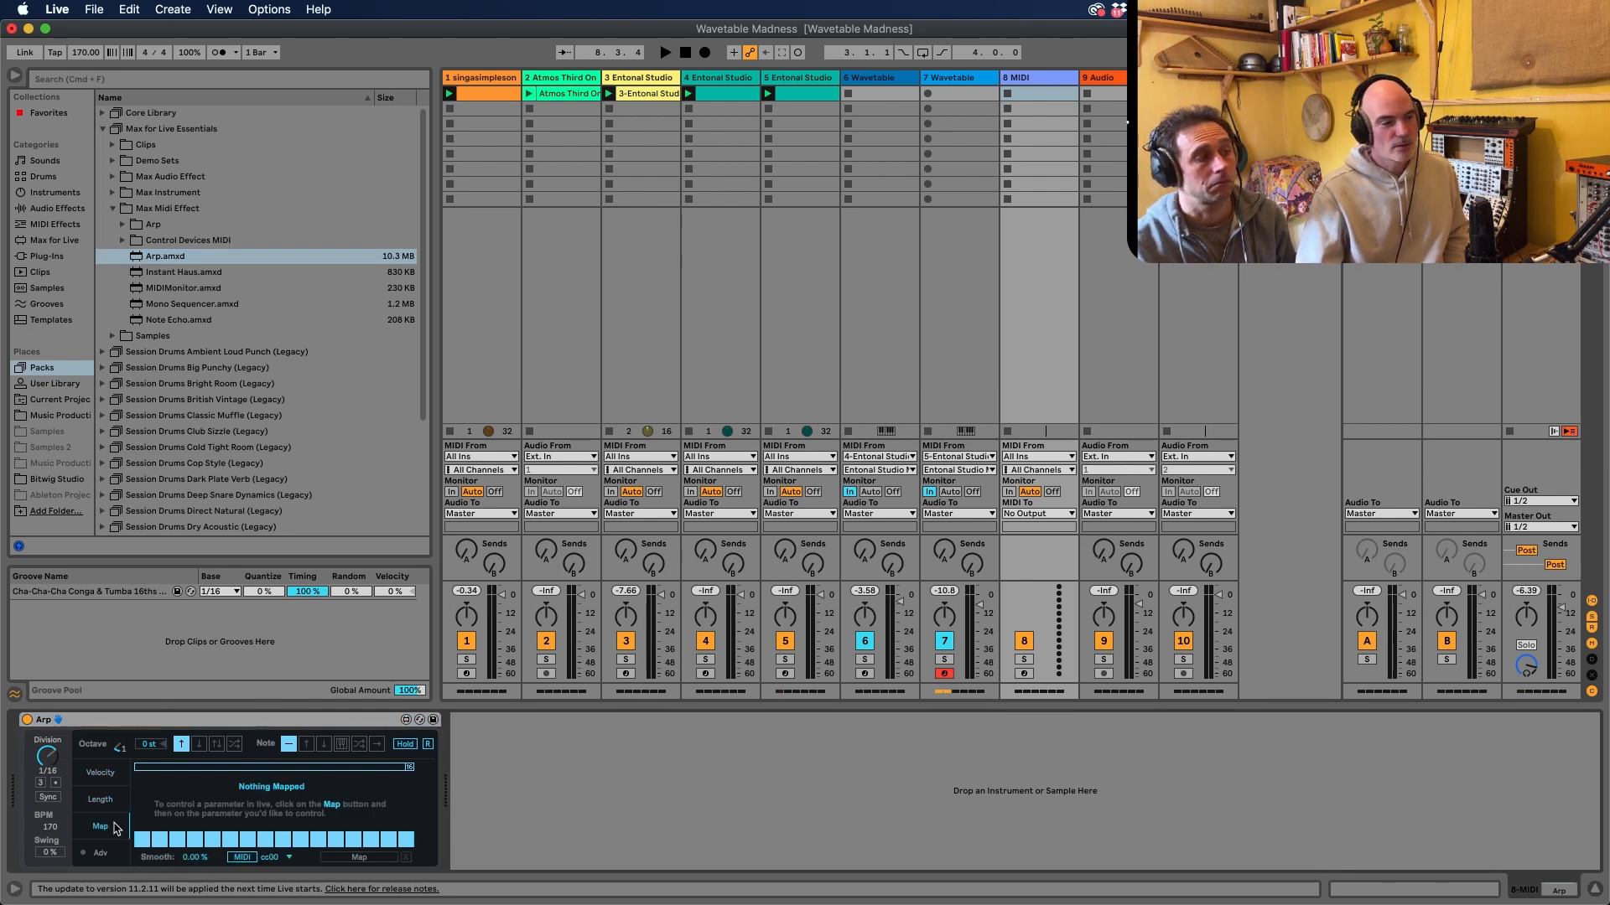
left_click(101, 777)
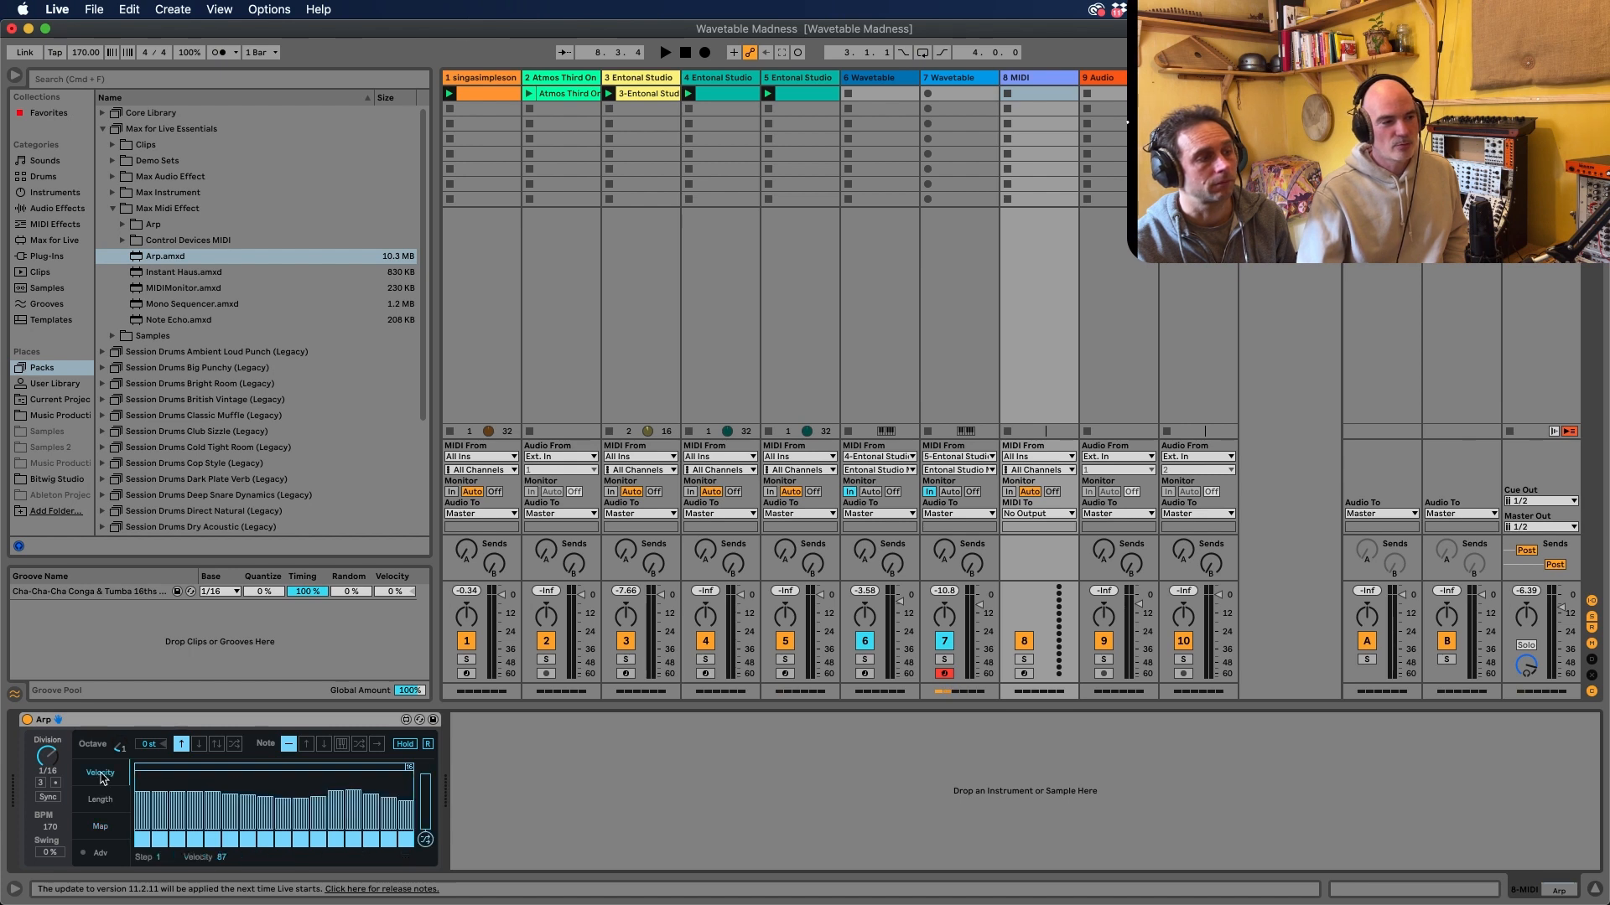
Arm track 8 and place Entonal Studio after the Arp with the Olympos Pentatonic + 7 tuning
left_click(1023, 674)
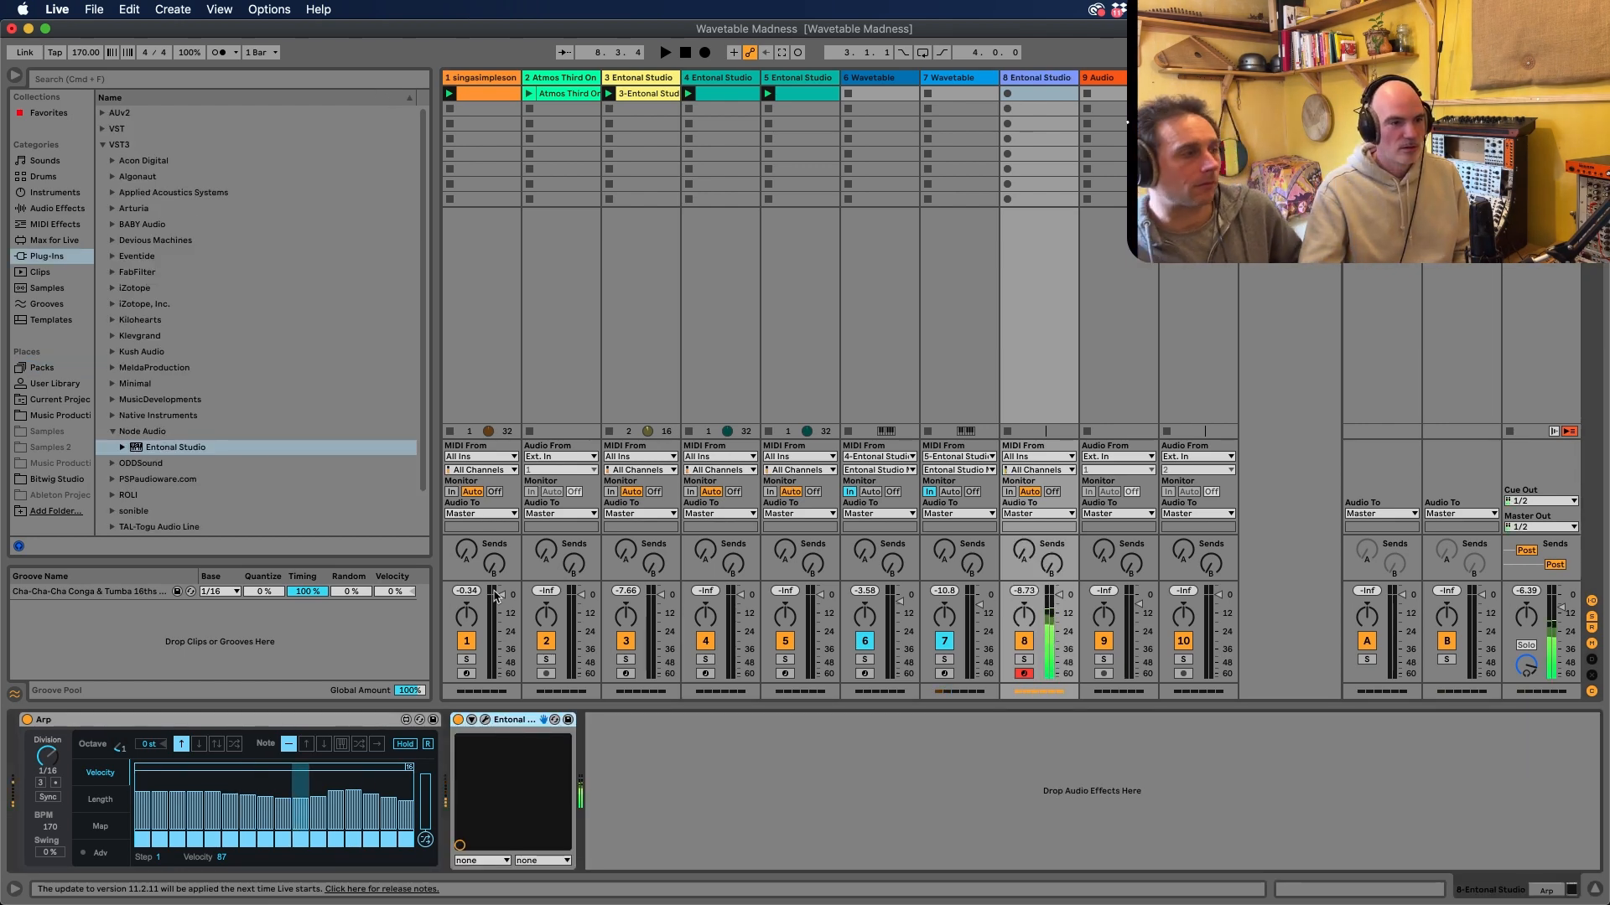
left_click(486, 720)
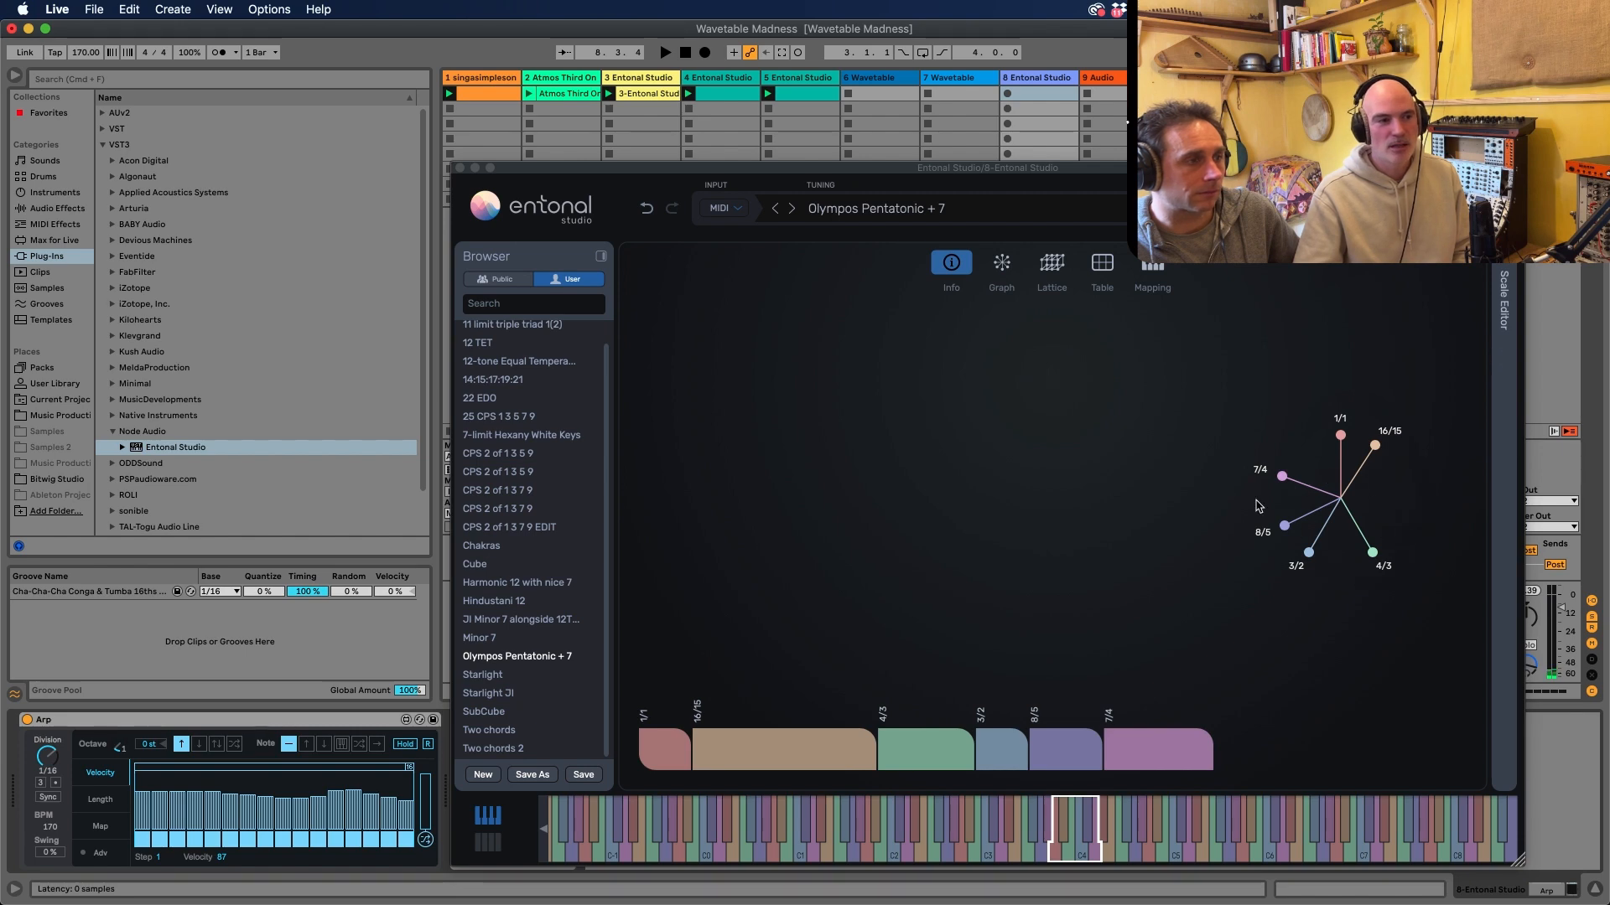
left_click(460, 168)
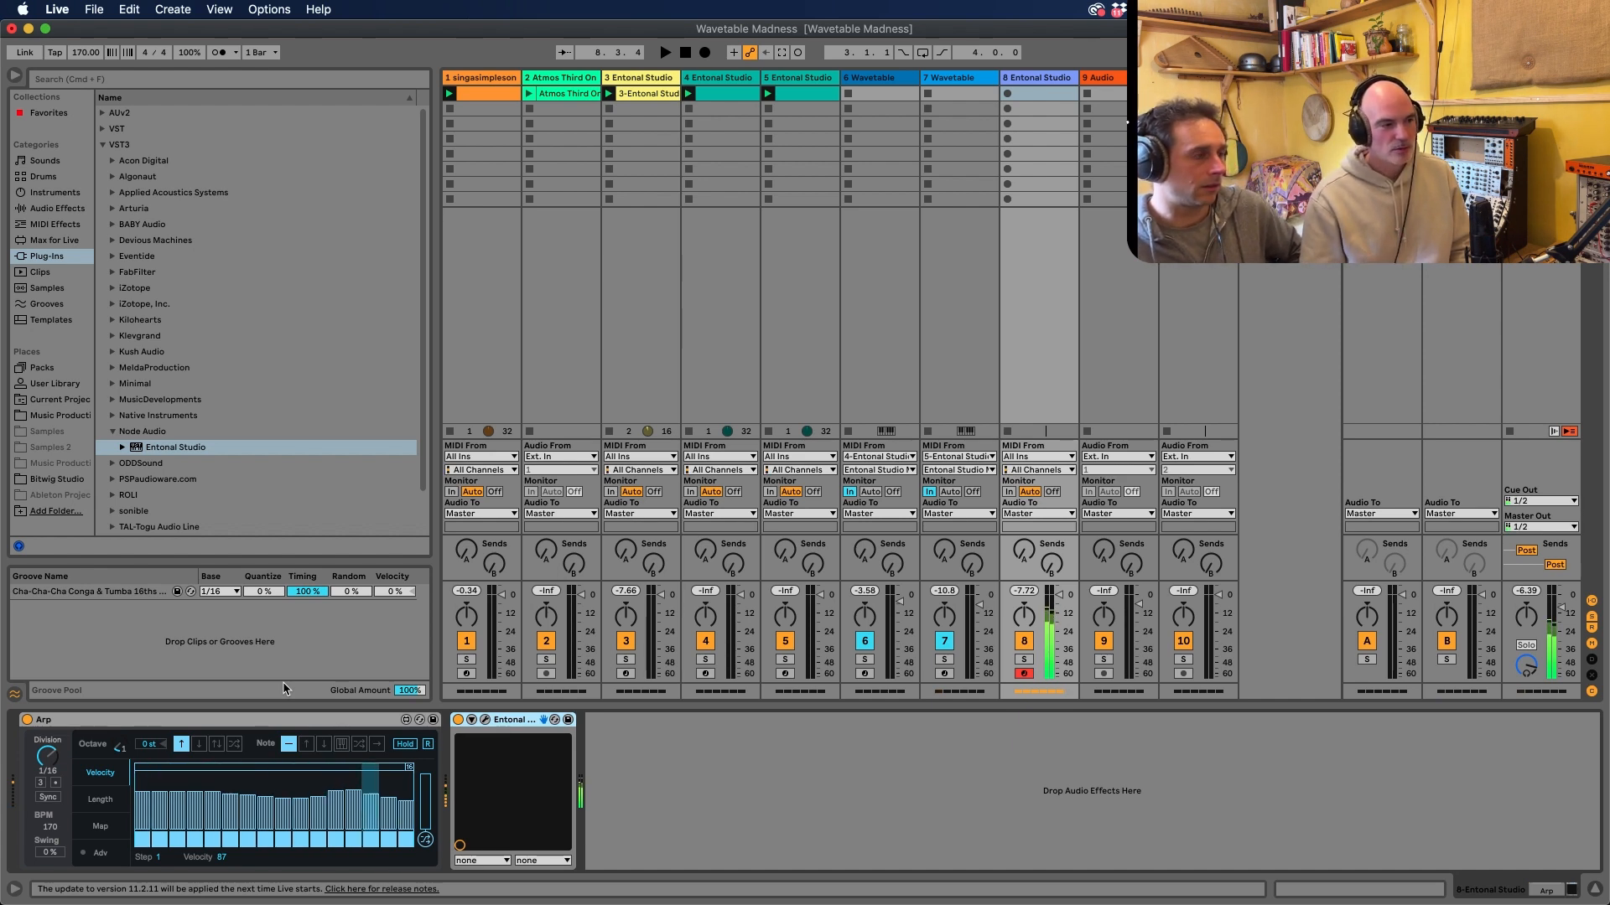
Try the Arp's down and up-down octave patterns, and set it to the random pattern
left_click(200, 744)
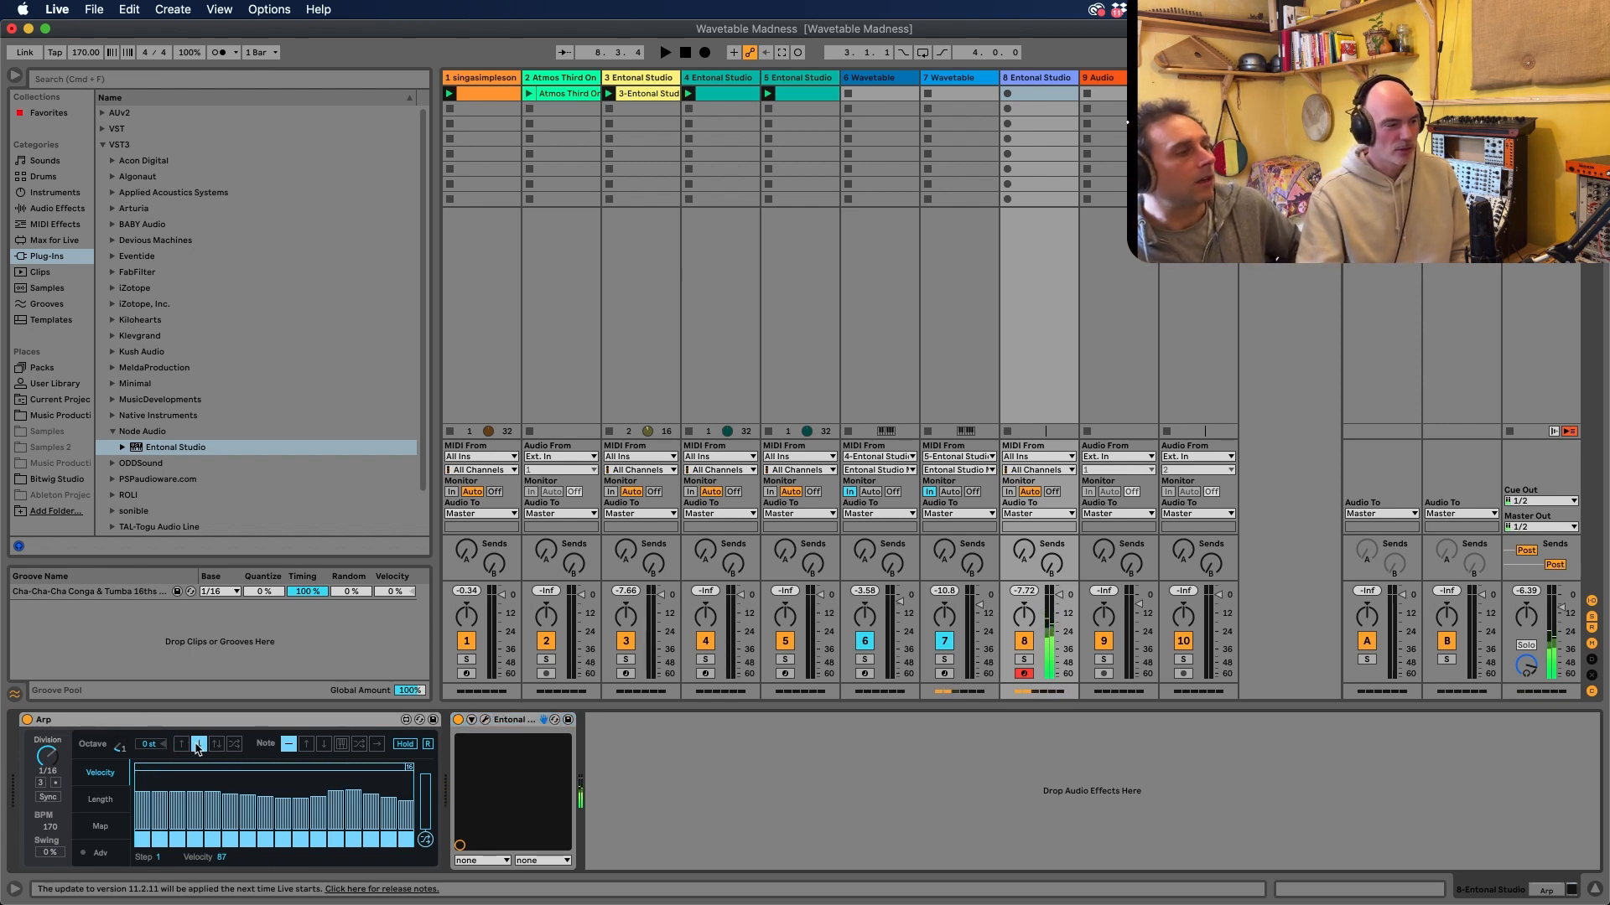
left_click(216, 744)
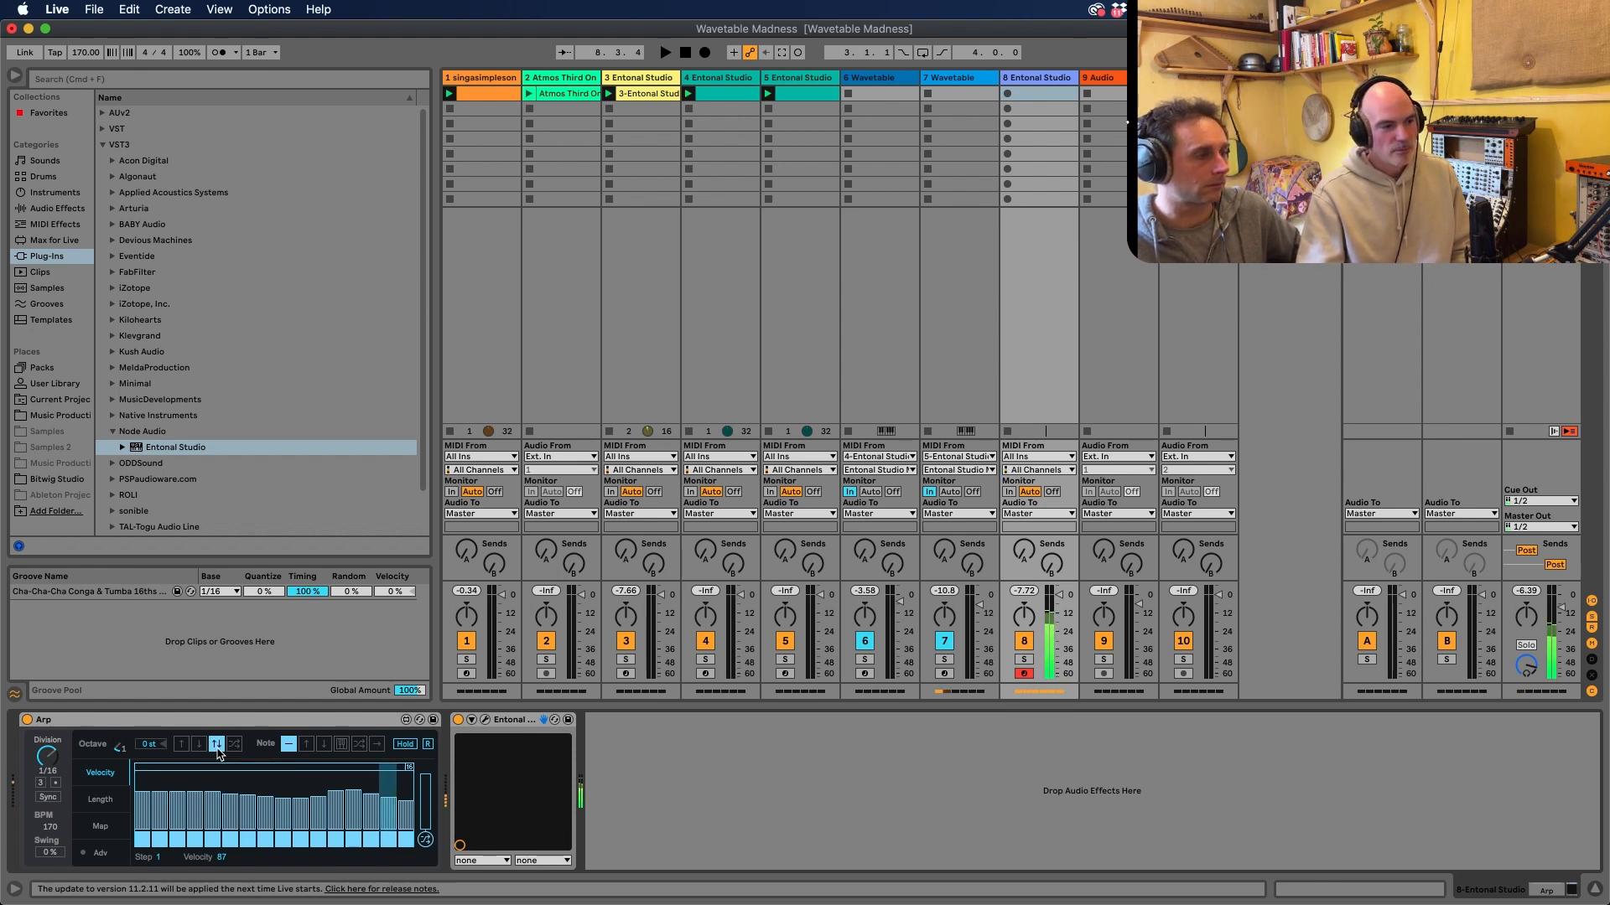
left_click(235, 746)
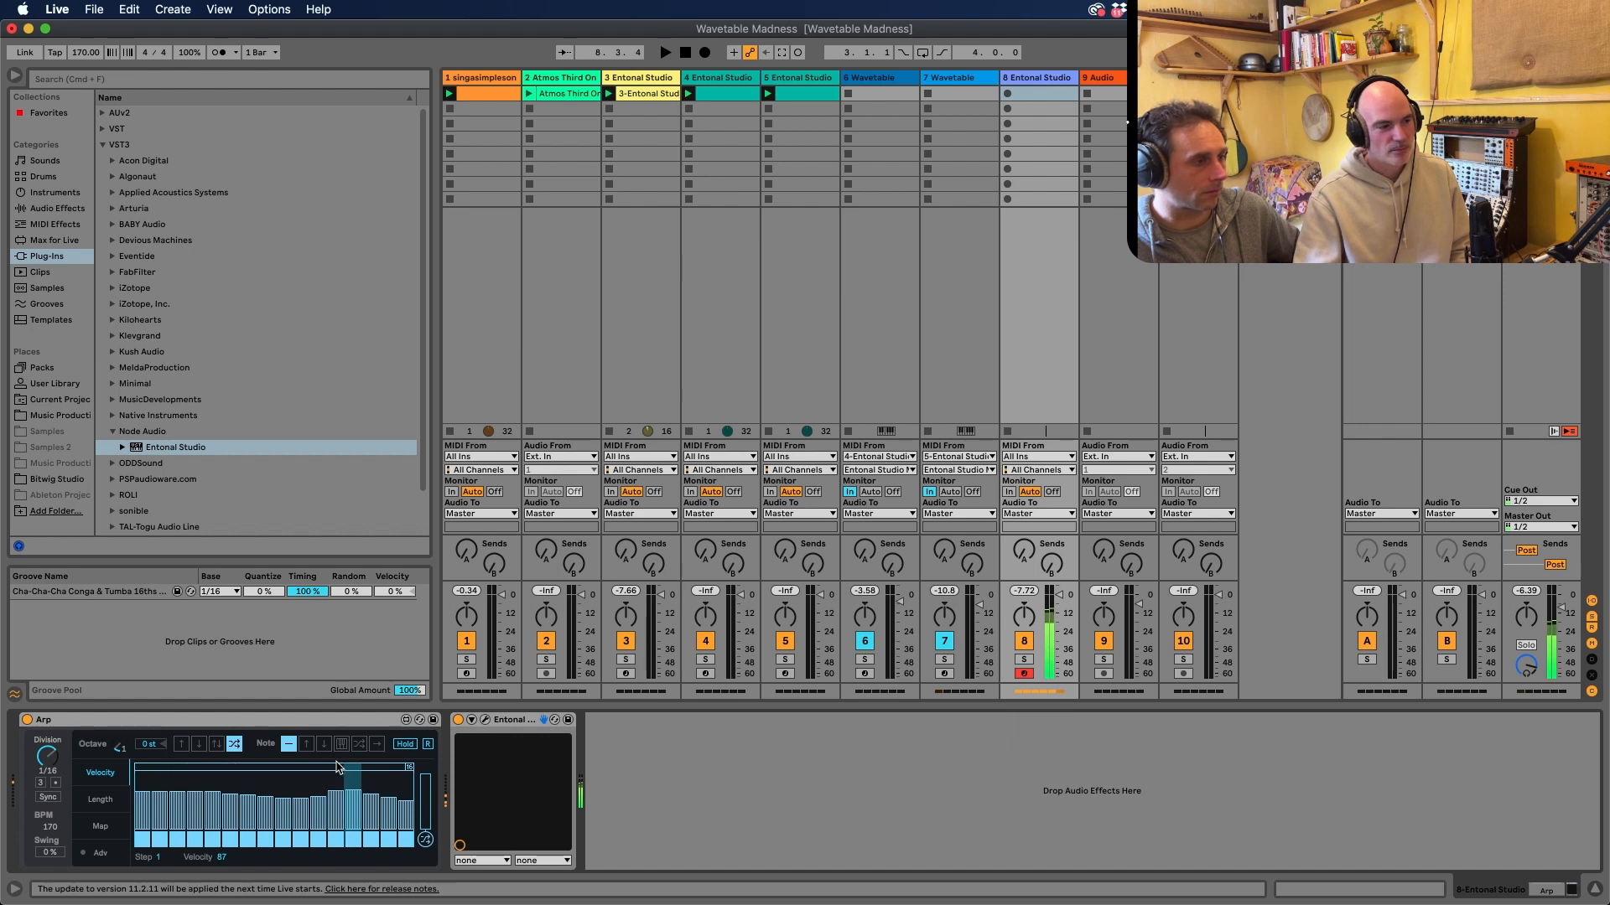
Turn off steps 2, 3, 5, 7, 9, 12, 13 and 15 of the Arp's pattern
left_click(162, 843)
left_click(181, 841)
left_click(217, 842)
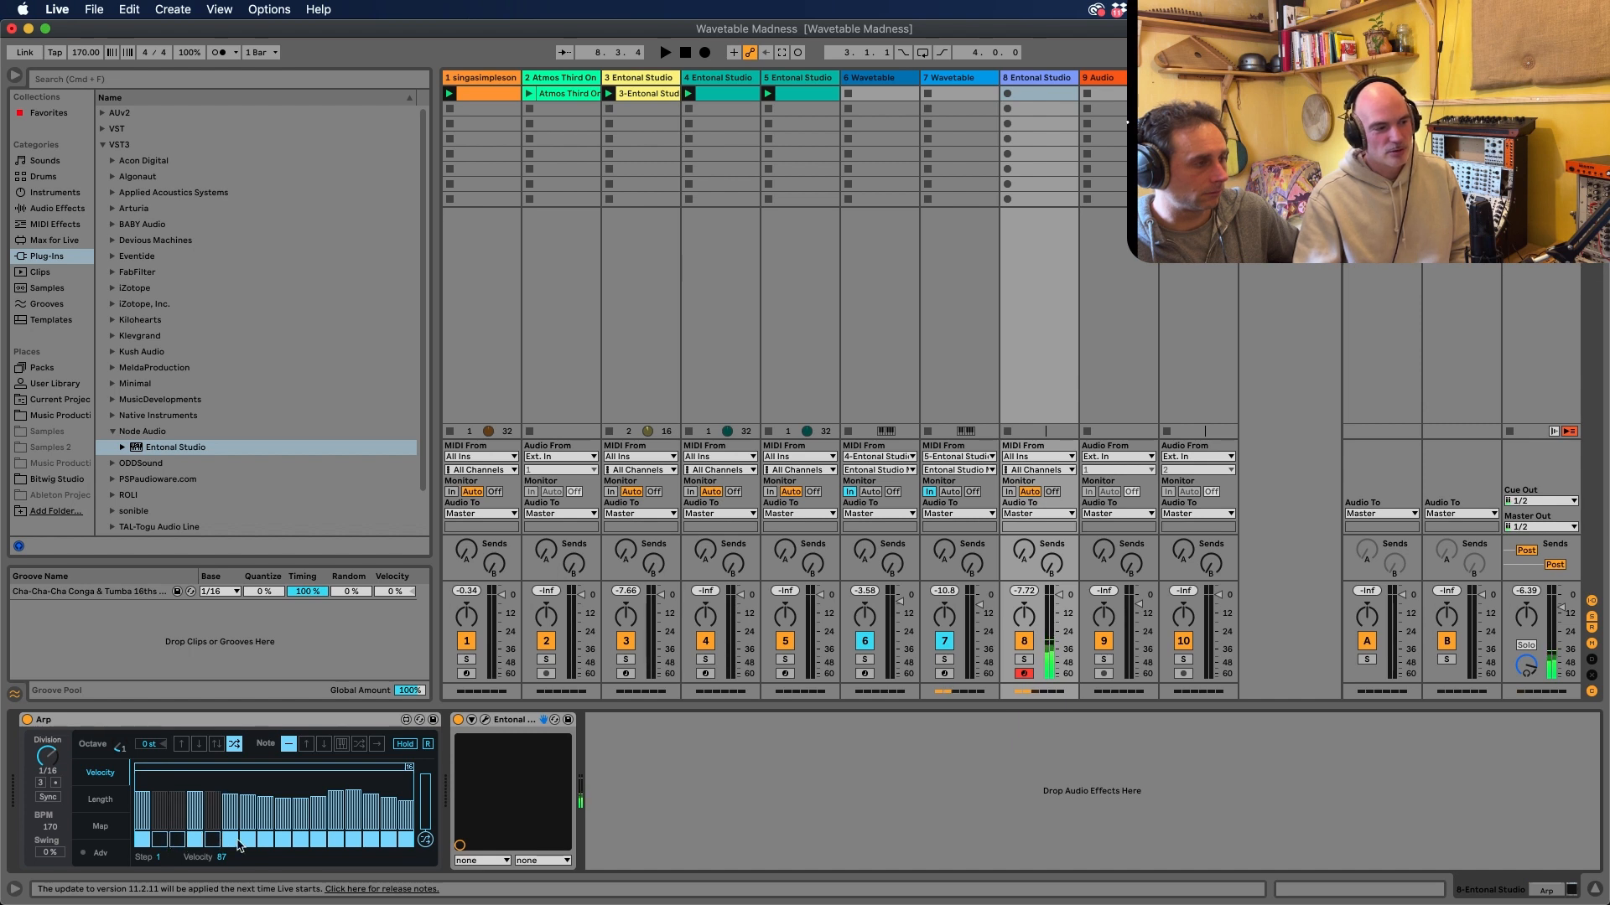
left_click(250, 842)
left_click(282, 841)
left_click(336, 842)
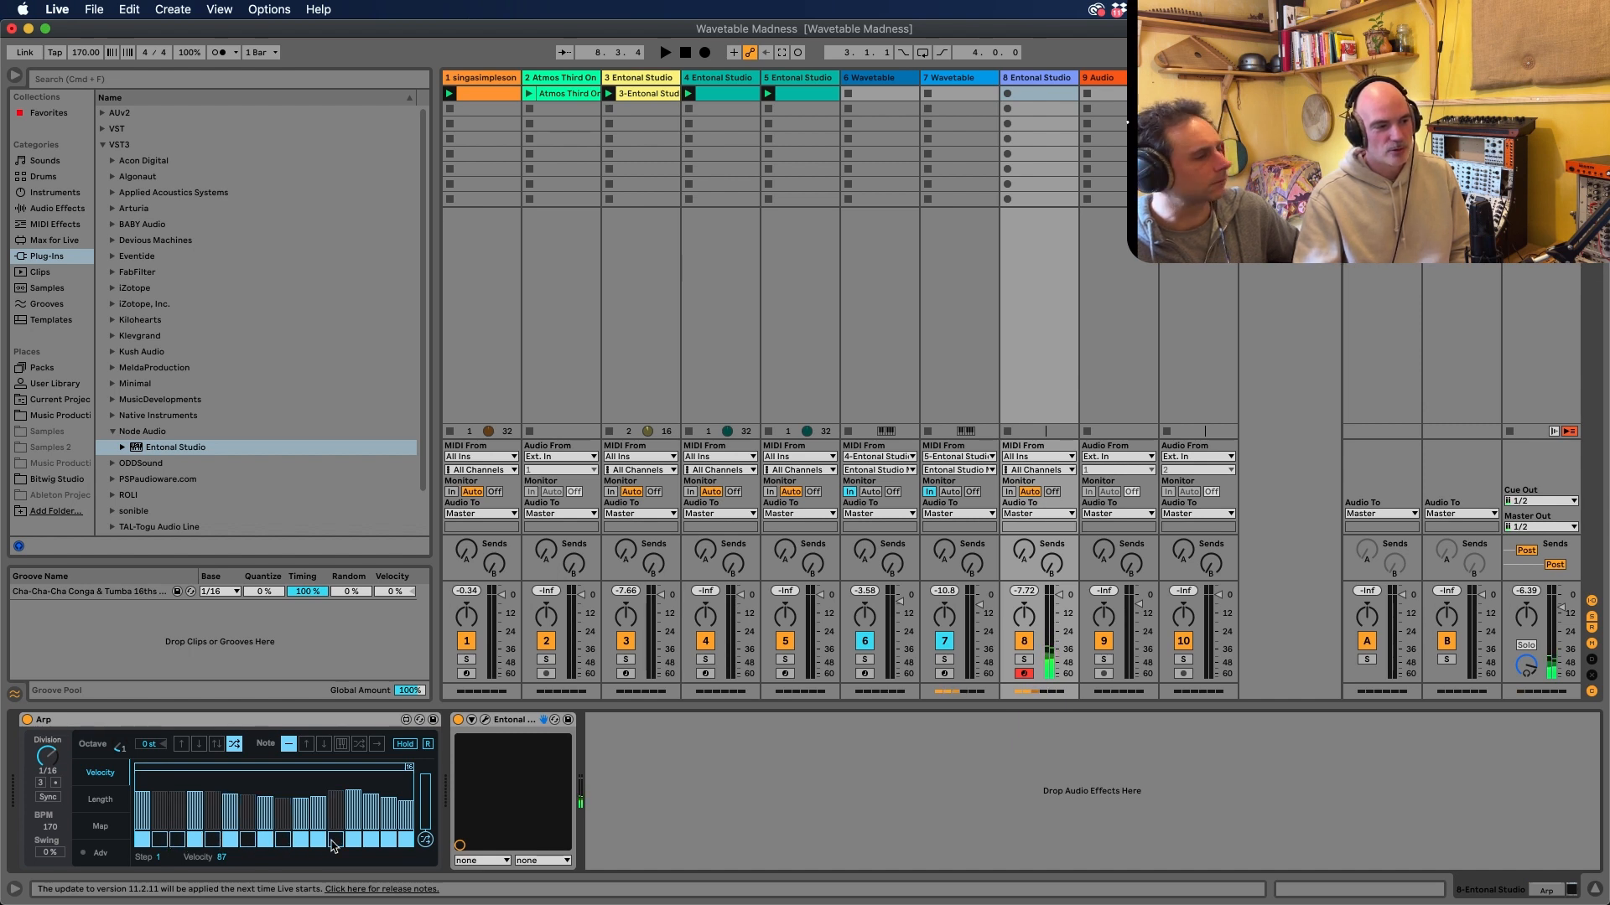
left_click(356, 842)
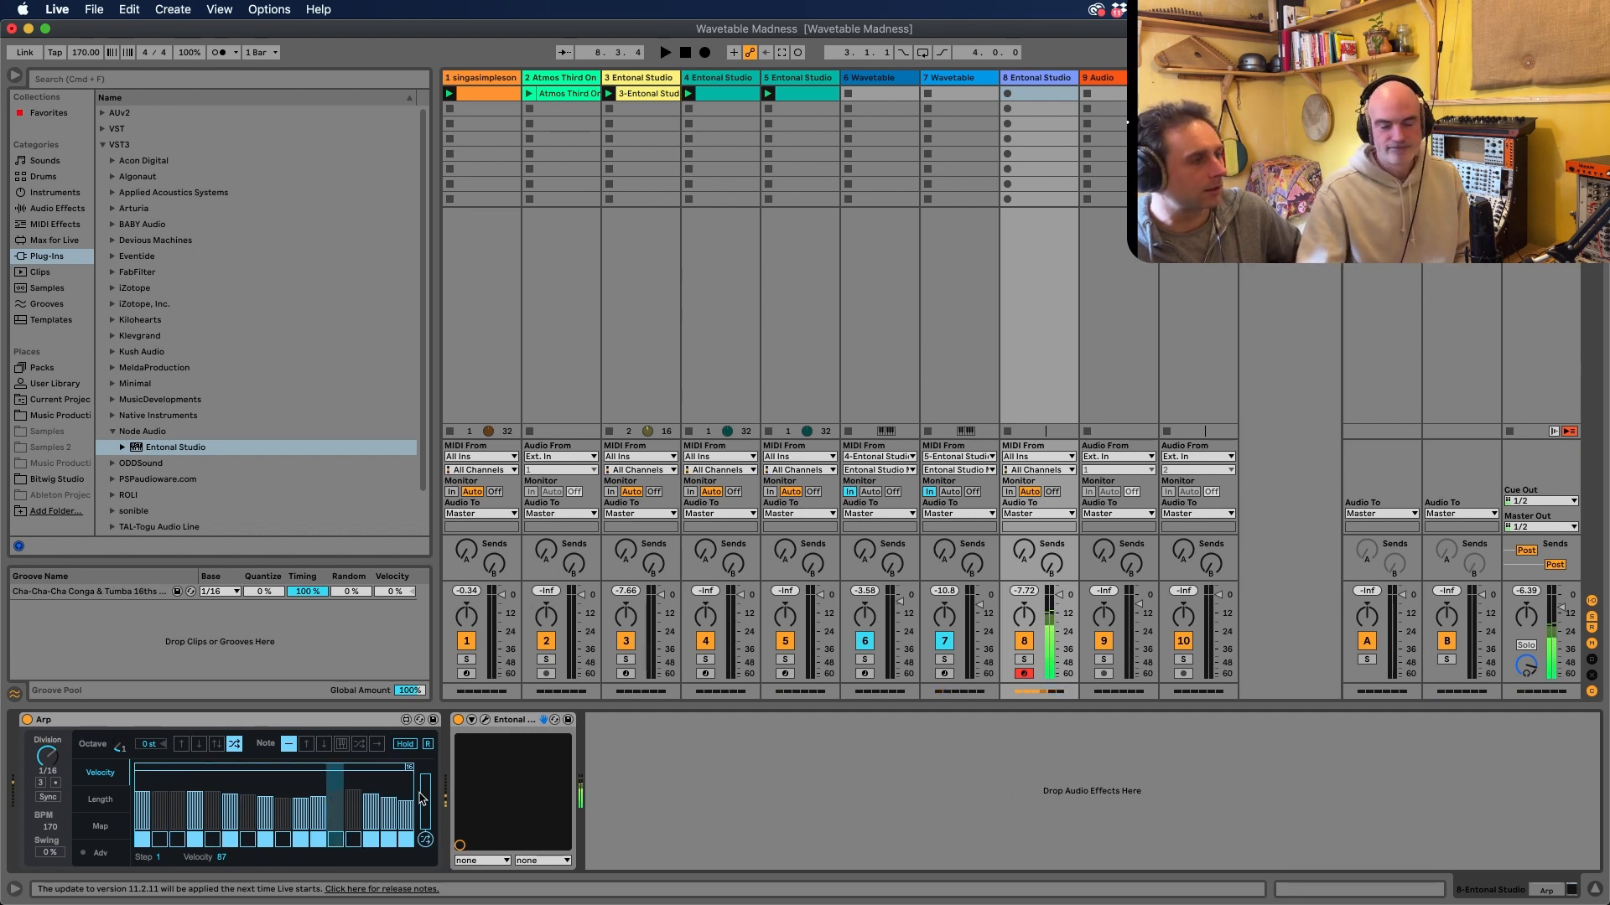
left_click(388, 839)
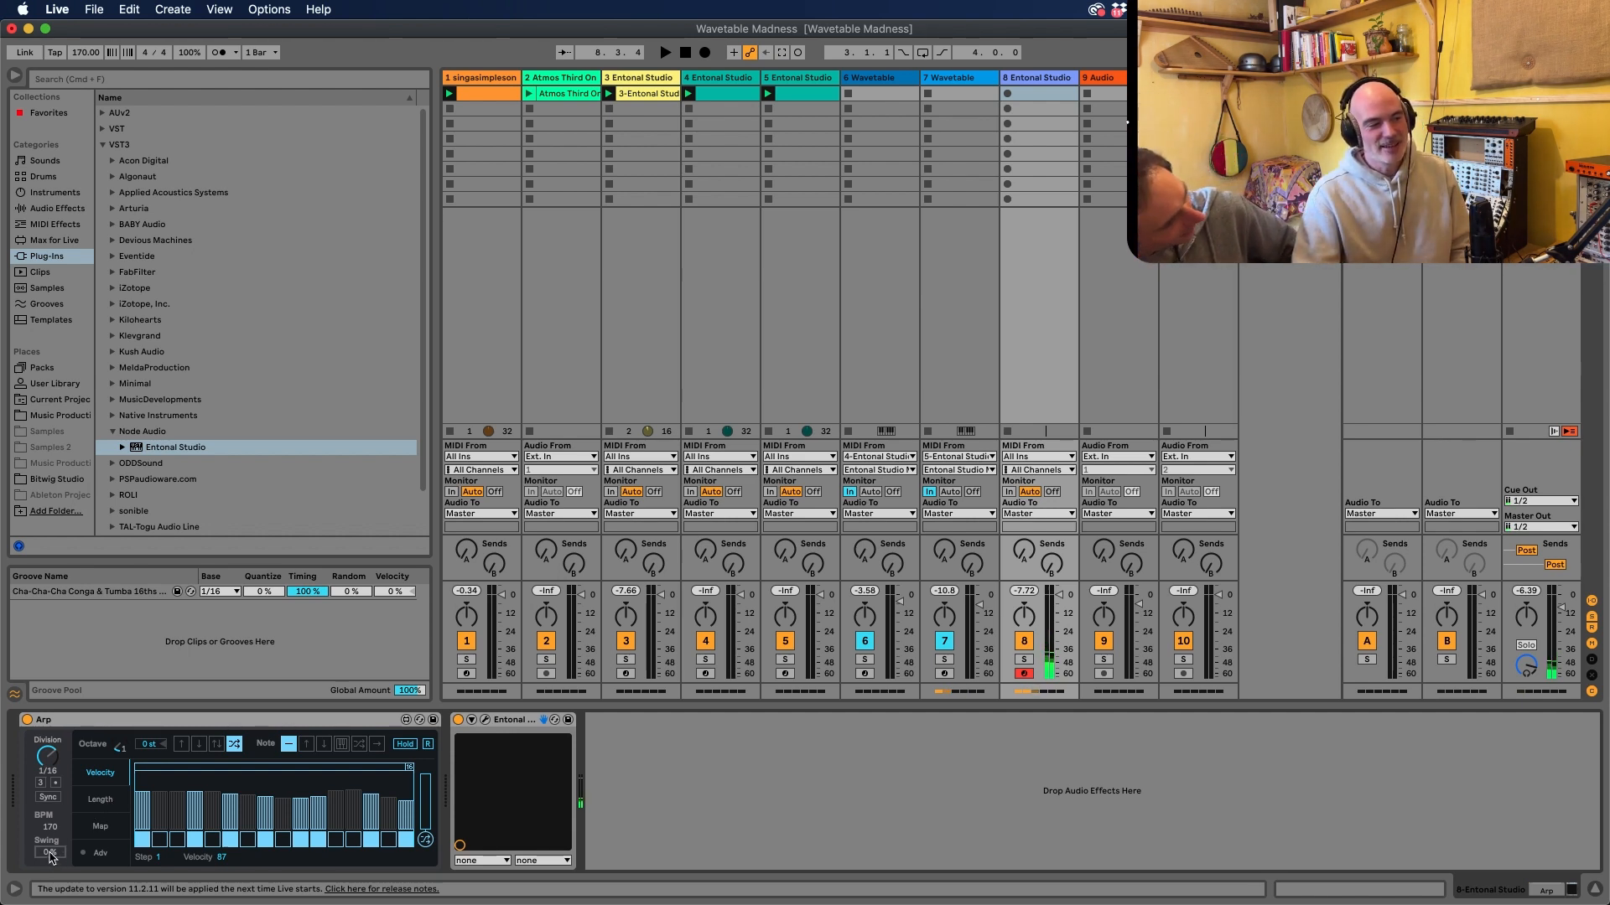
Set the Arp's swing to about 45 % and randomise the step lengths
left_click_drag(49, 853, 50, 839)
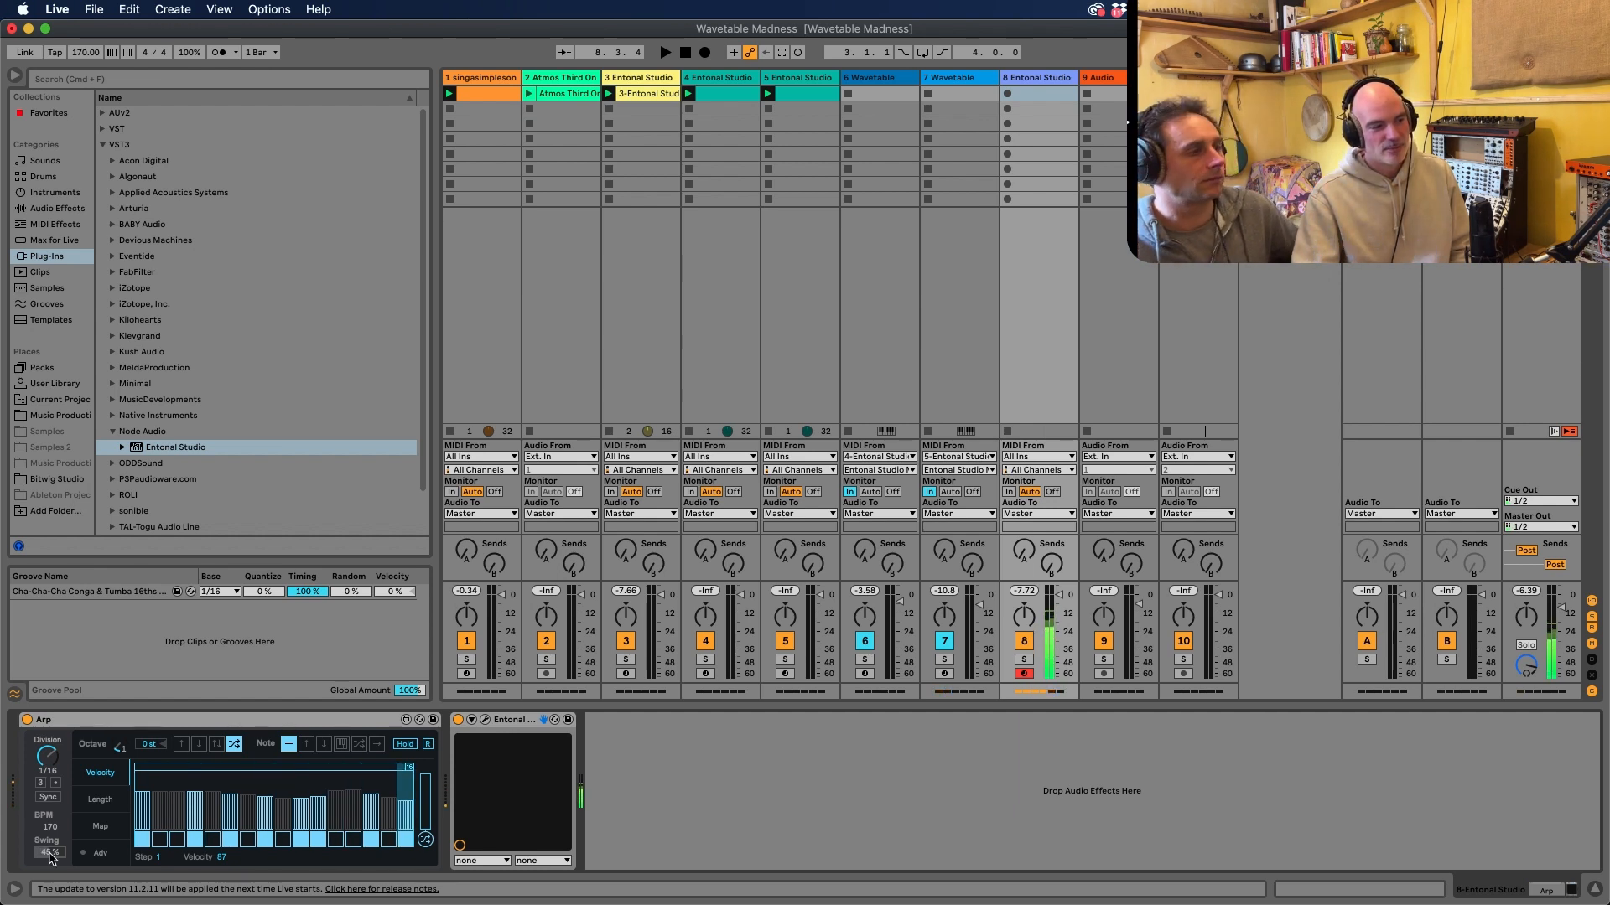
left_click(100, 799)
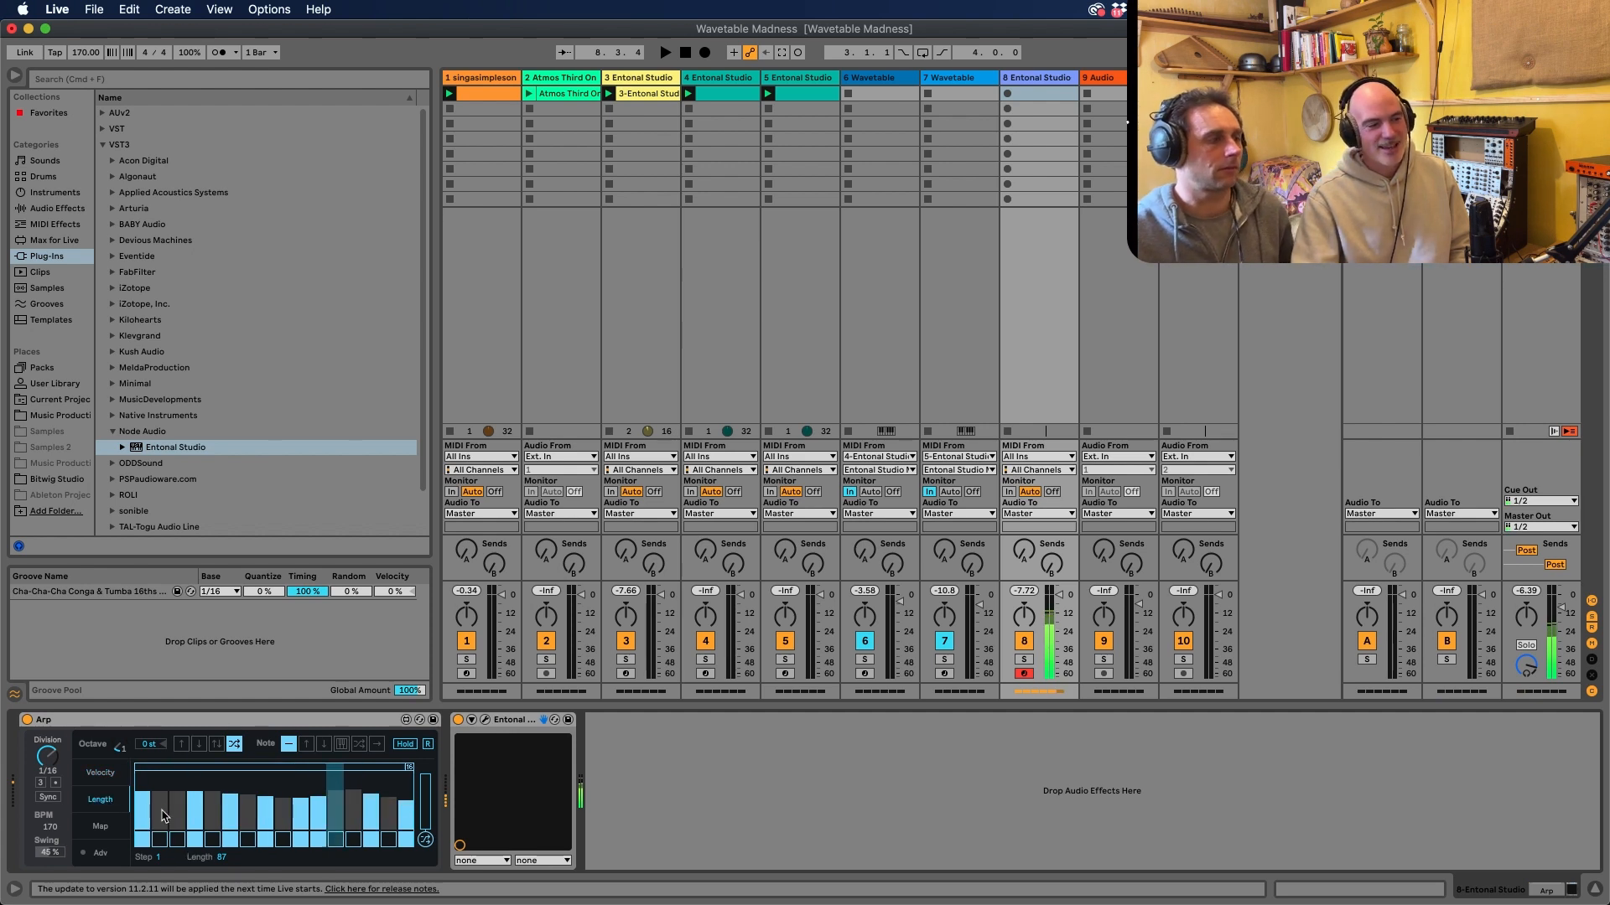
left_click(425, 841)
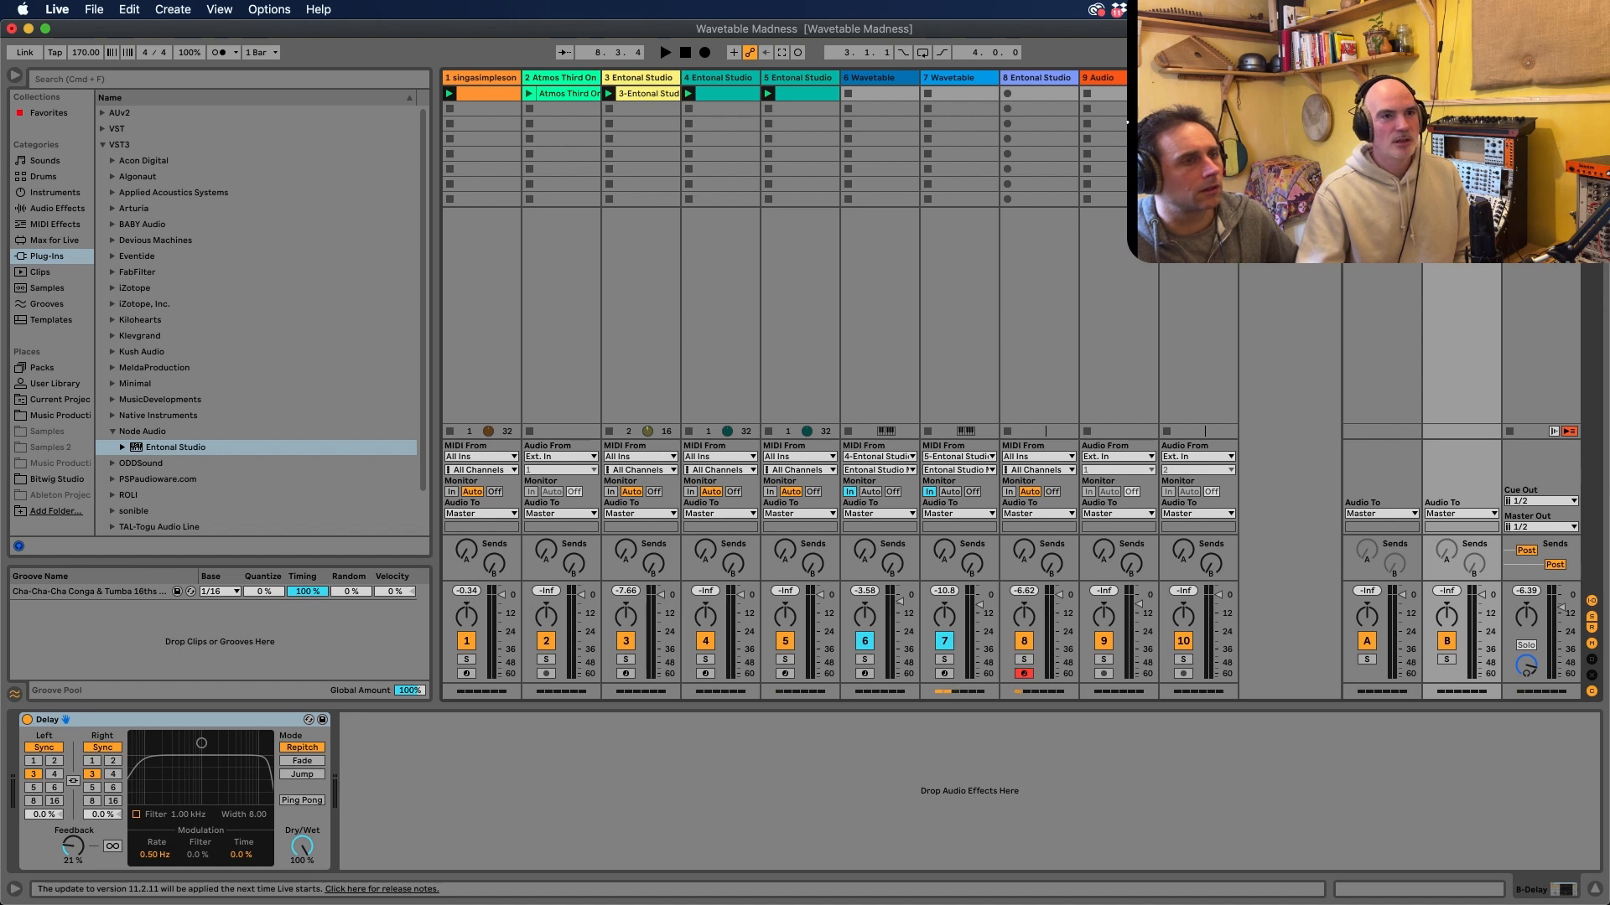
Try loops of 7 and 3 steps in track 8's Arp, and set the loop to the first 10 steps
left_click(1044, 89)
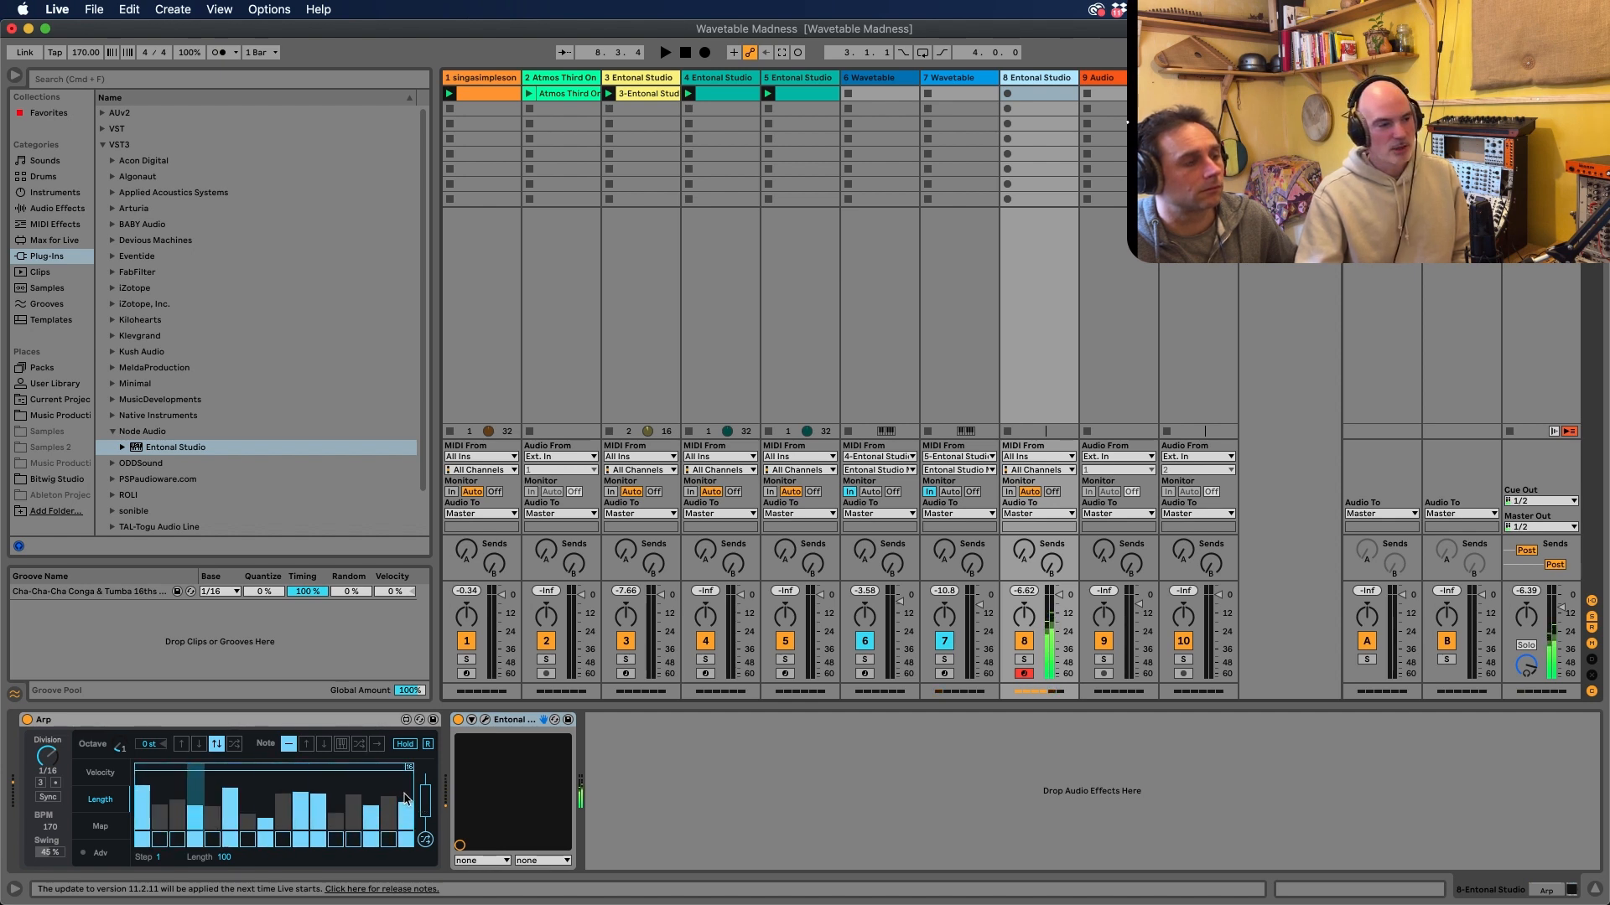
left_click_drag(410, 767, 249, 767)
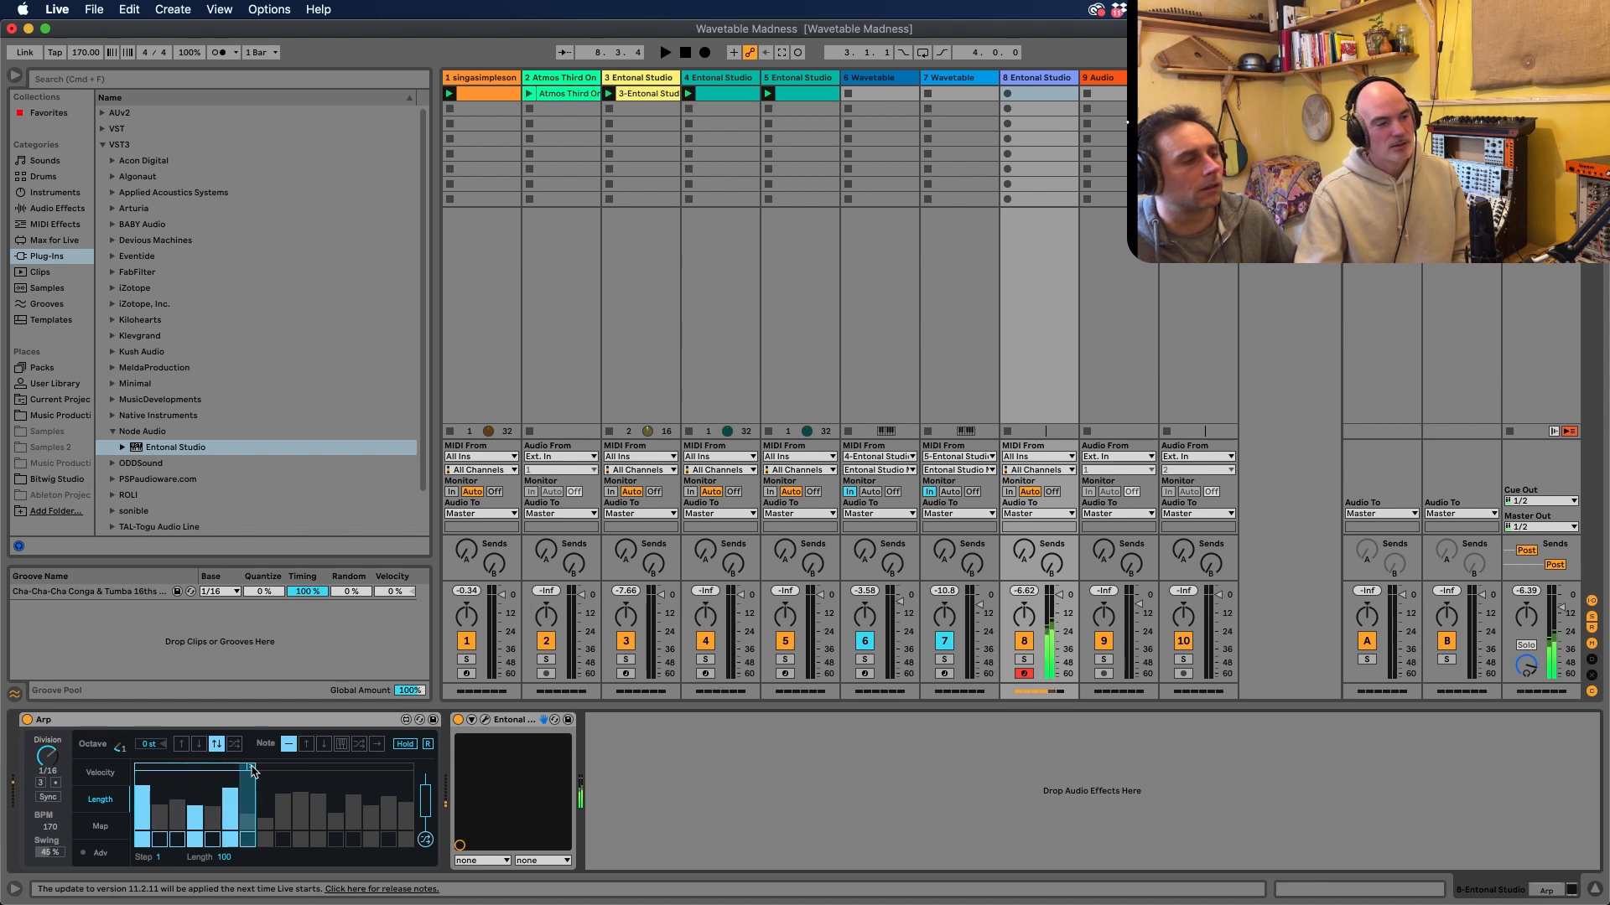
left_click_drag(249, 768, 179, 768)
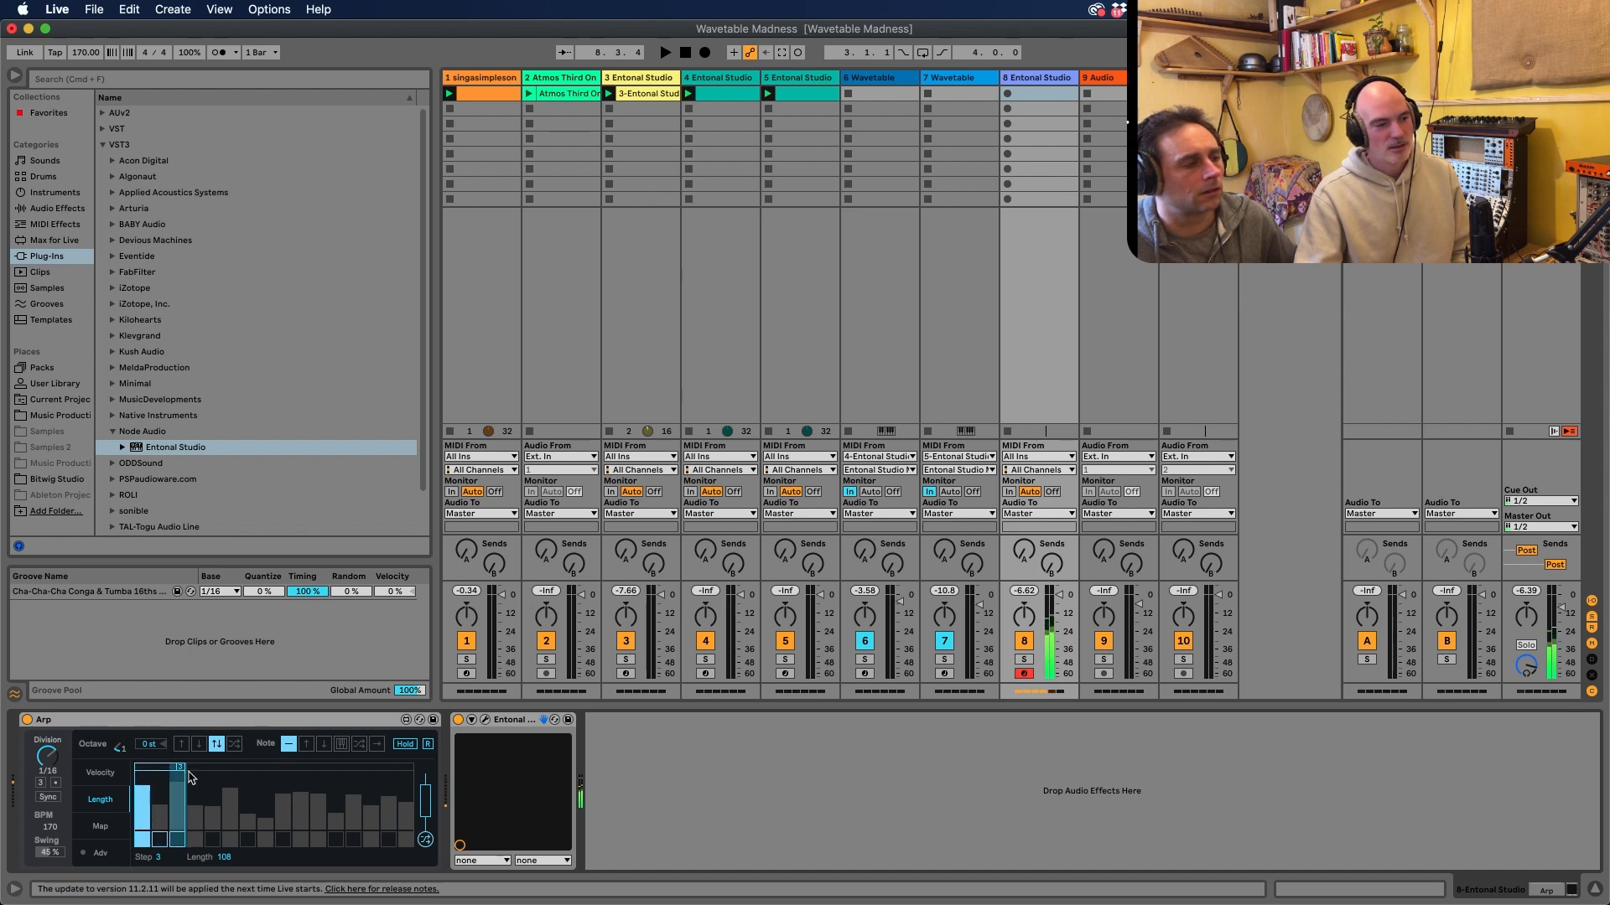
left_click_drag(182, 771, 304, 767)
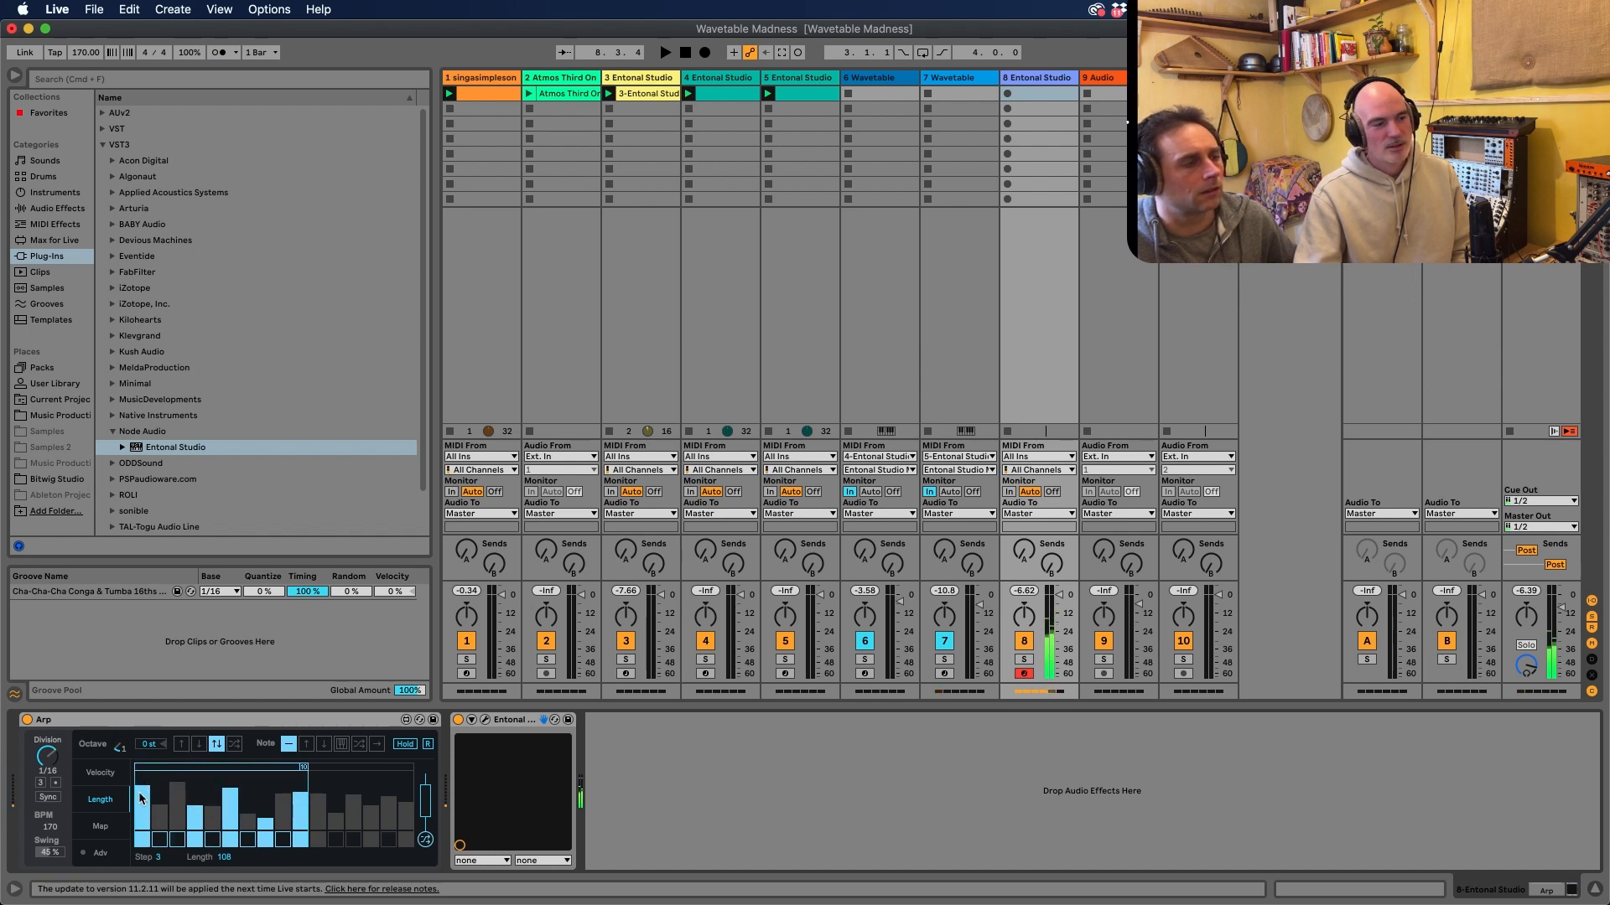
Randomise the Arp's step velocities over the full range
left_click(107, 772)
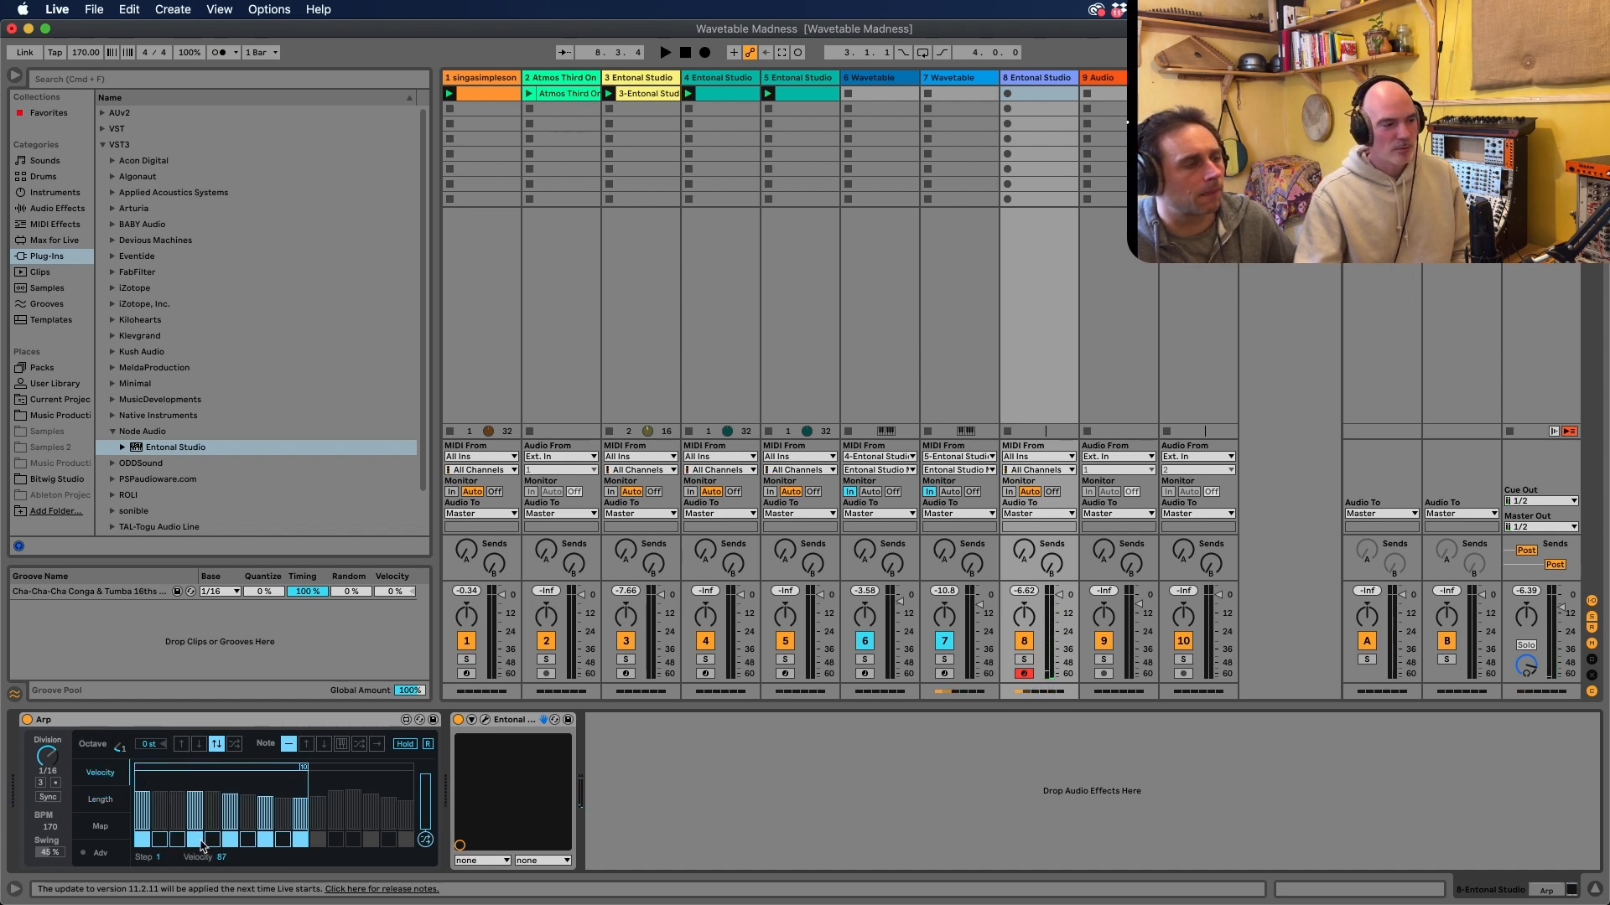
left_click(425, 839)
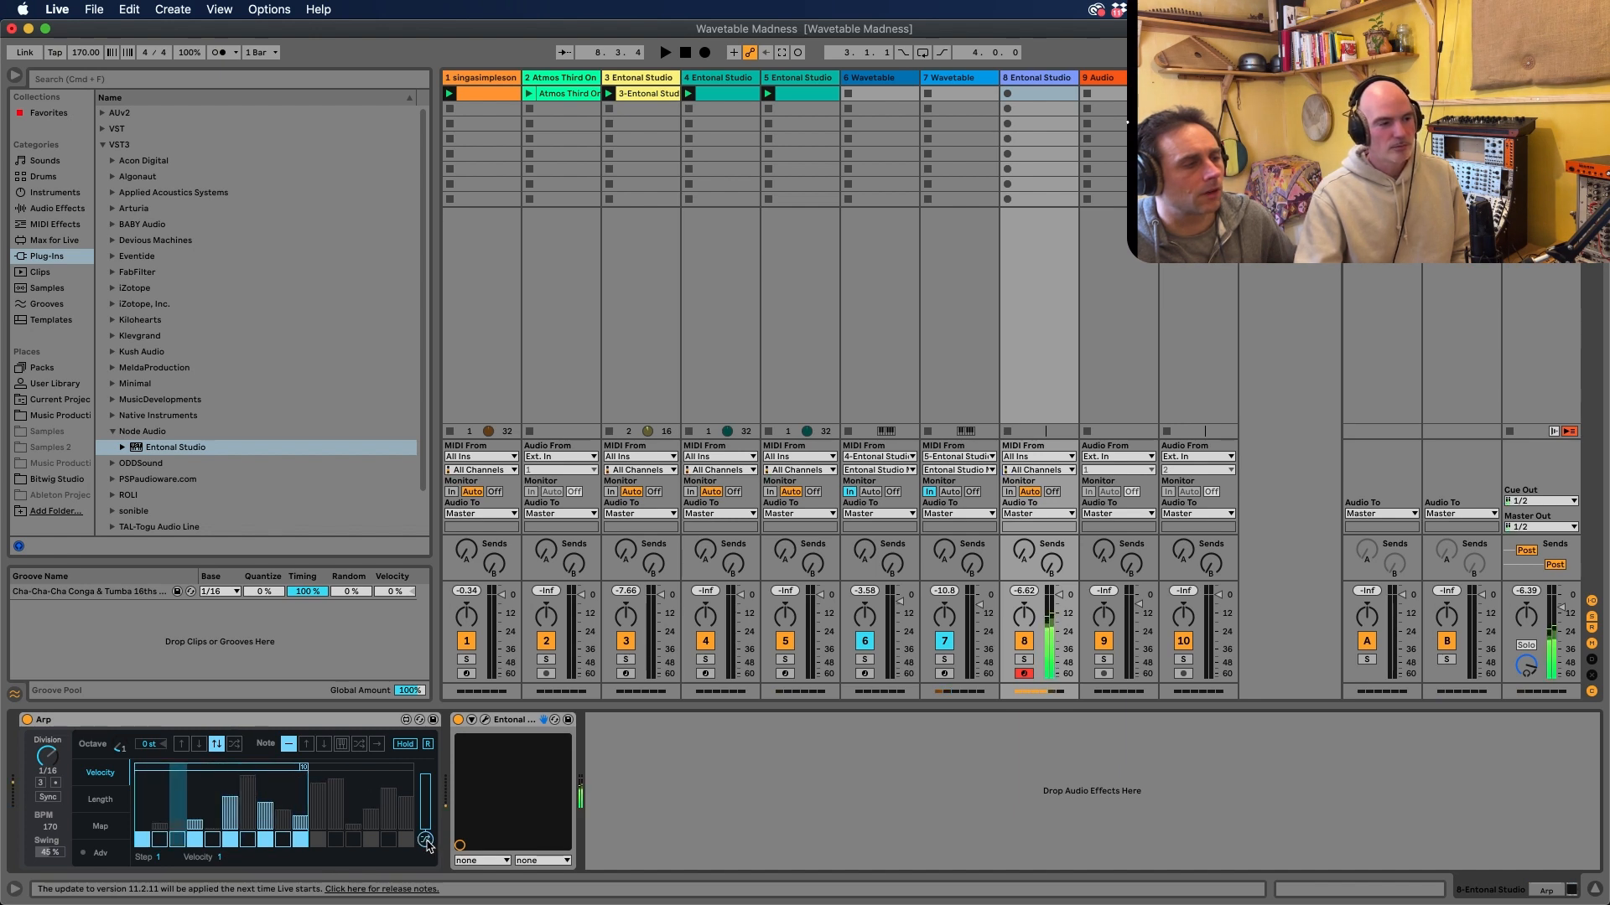
left_click(425, 840)
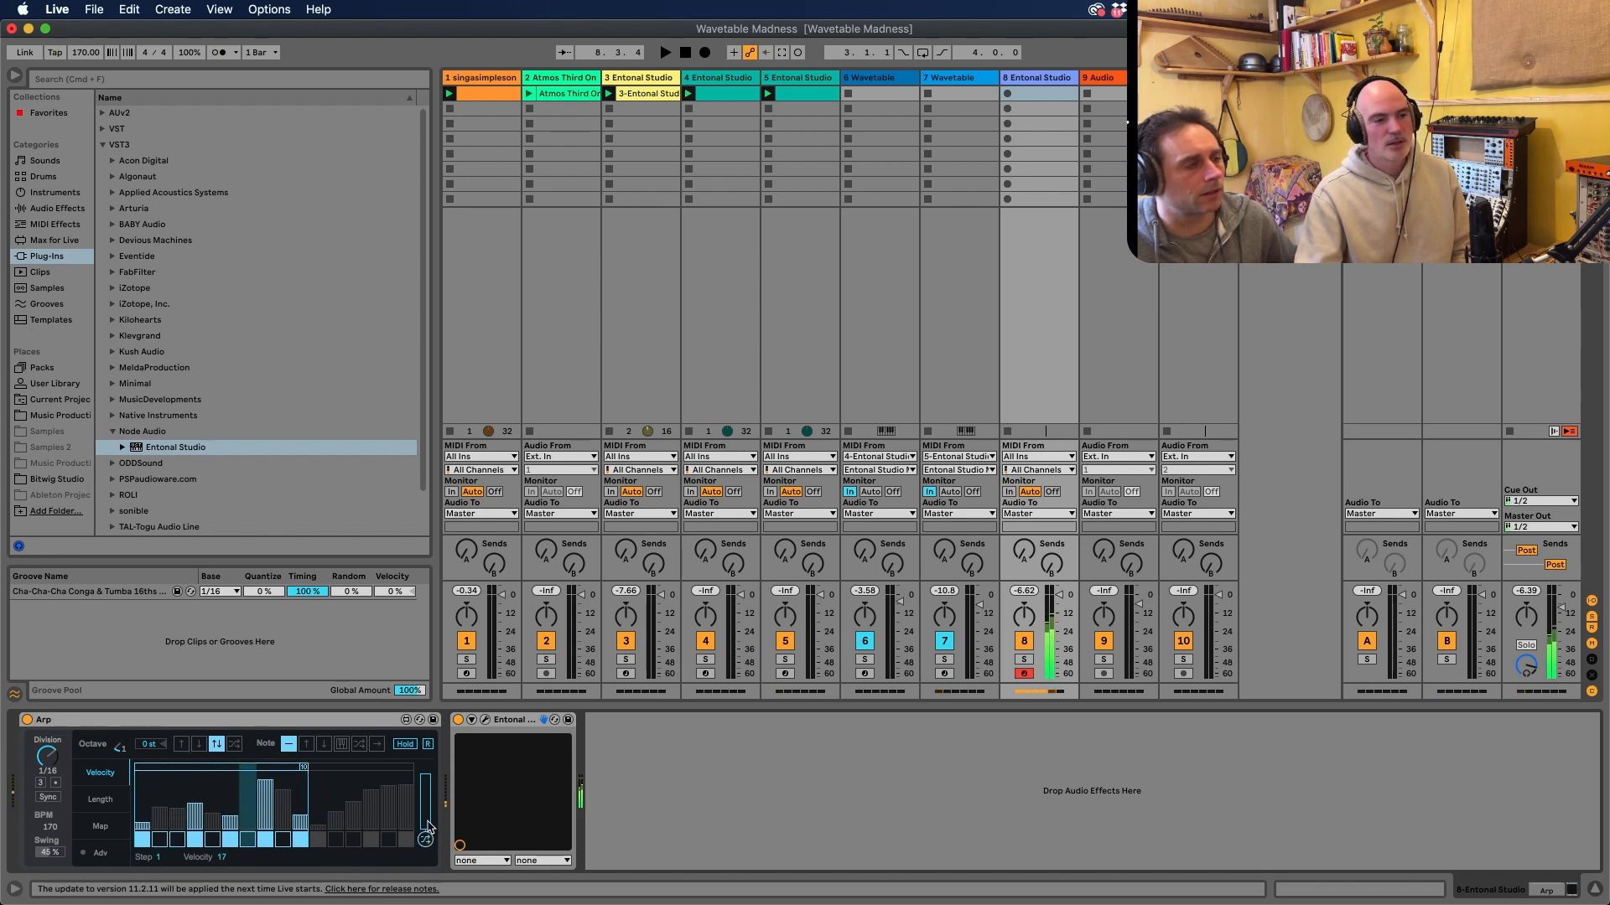
Try randomising the Arp's step velocities within a narrow, low range
left_click_drag(427, 824, 427, 799)
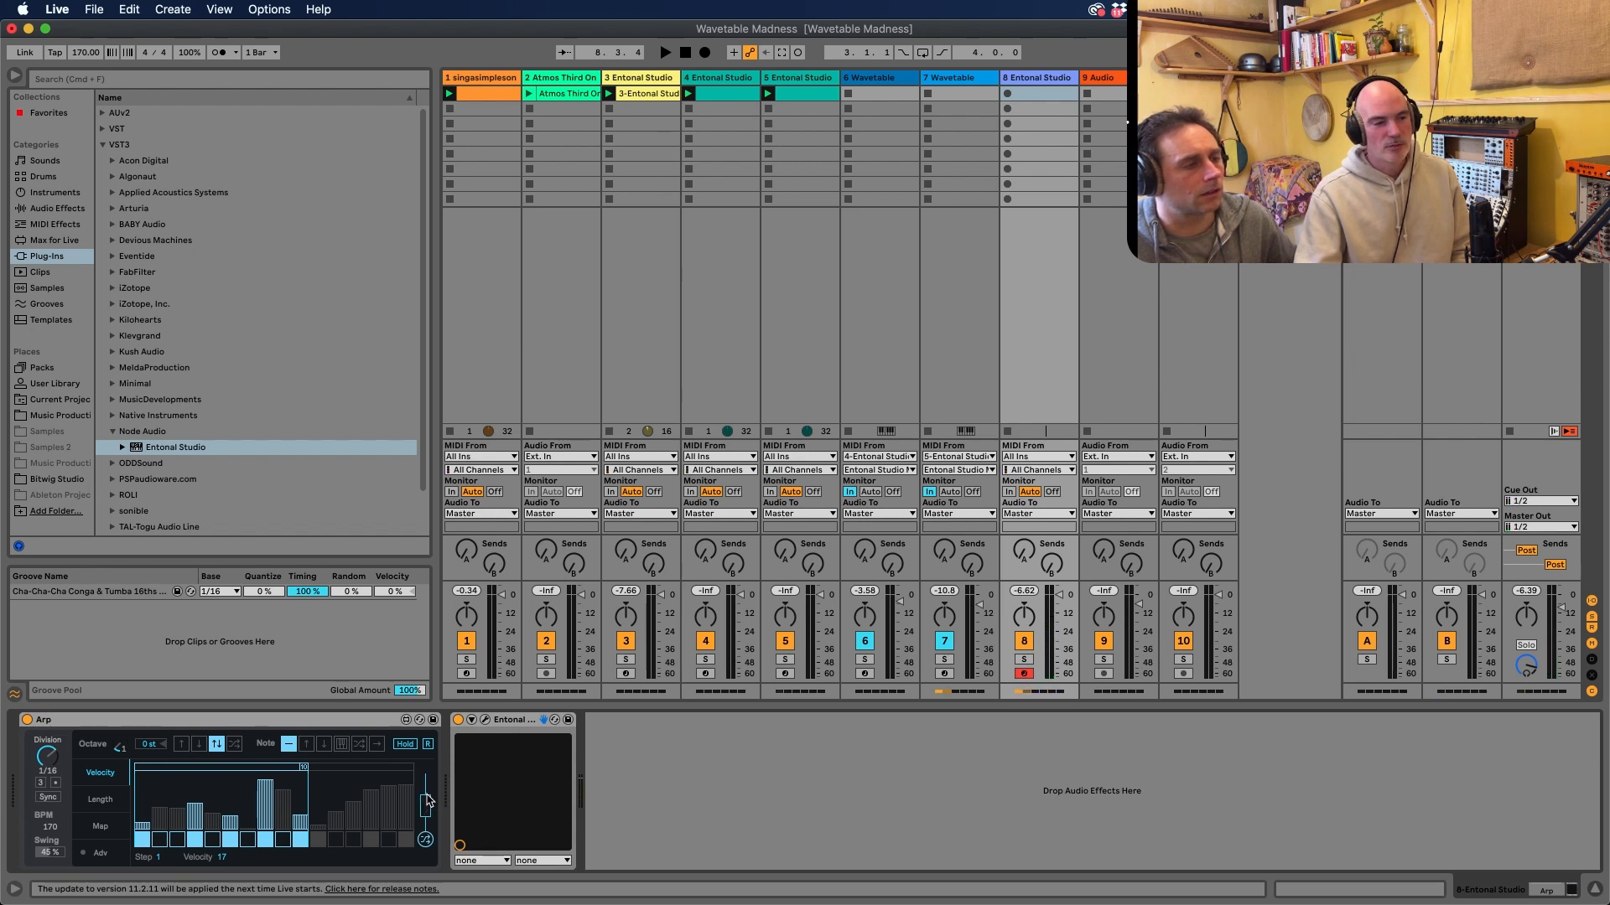
left_click(425, 839)
left_click(425, 839)
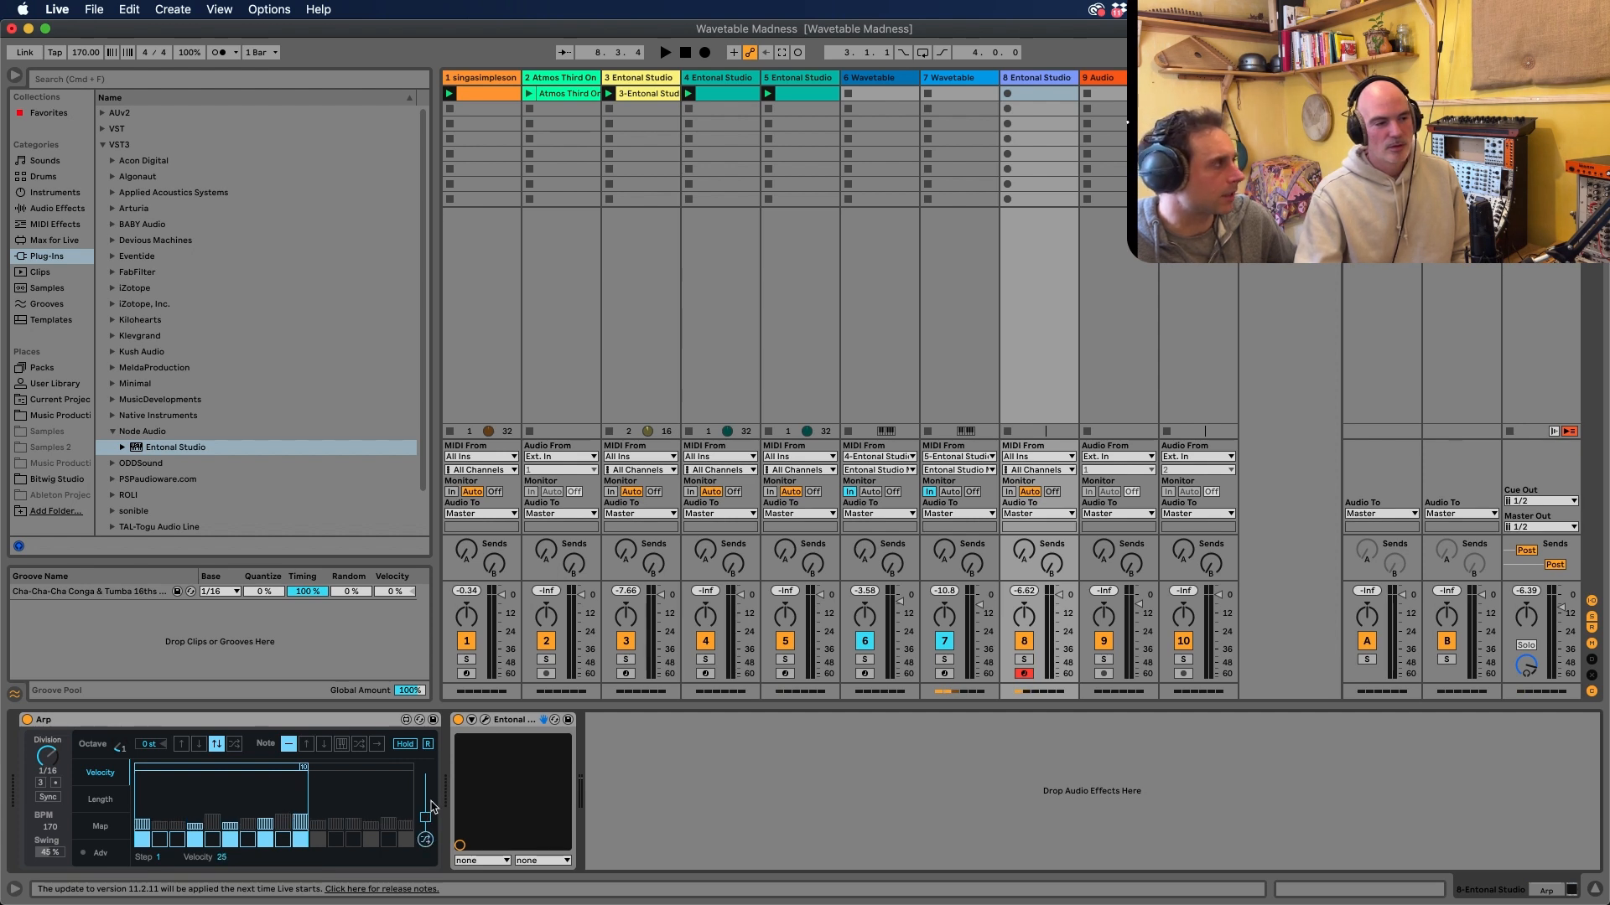
Raise the velocity randomisation to a medium range and randomise the Arp's step velocities repeatedly
left_click_drag(426, 798, 424, 824)
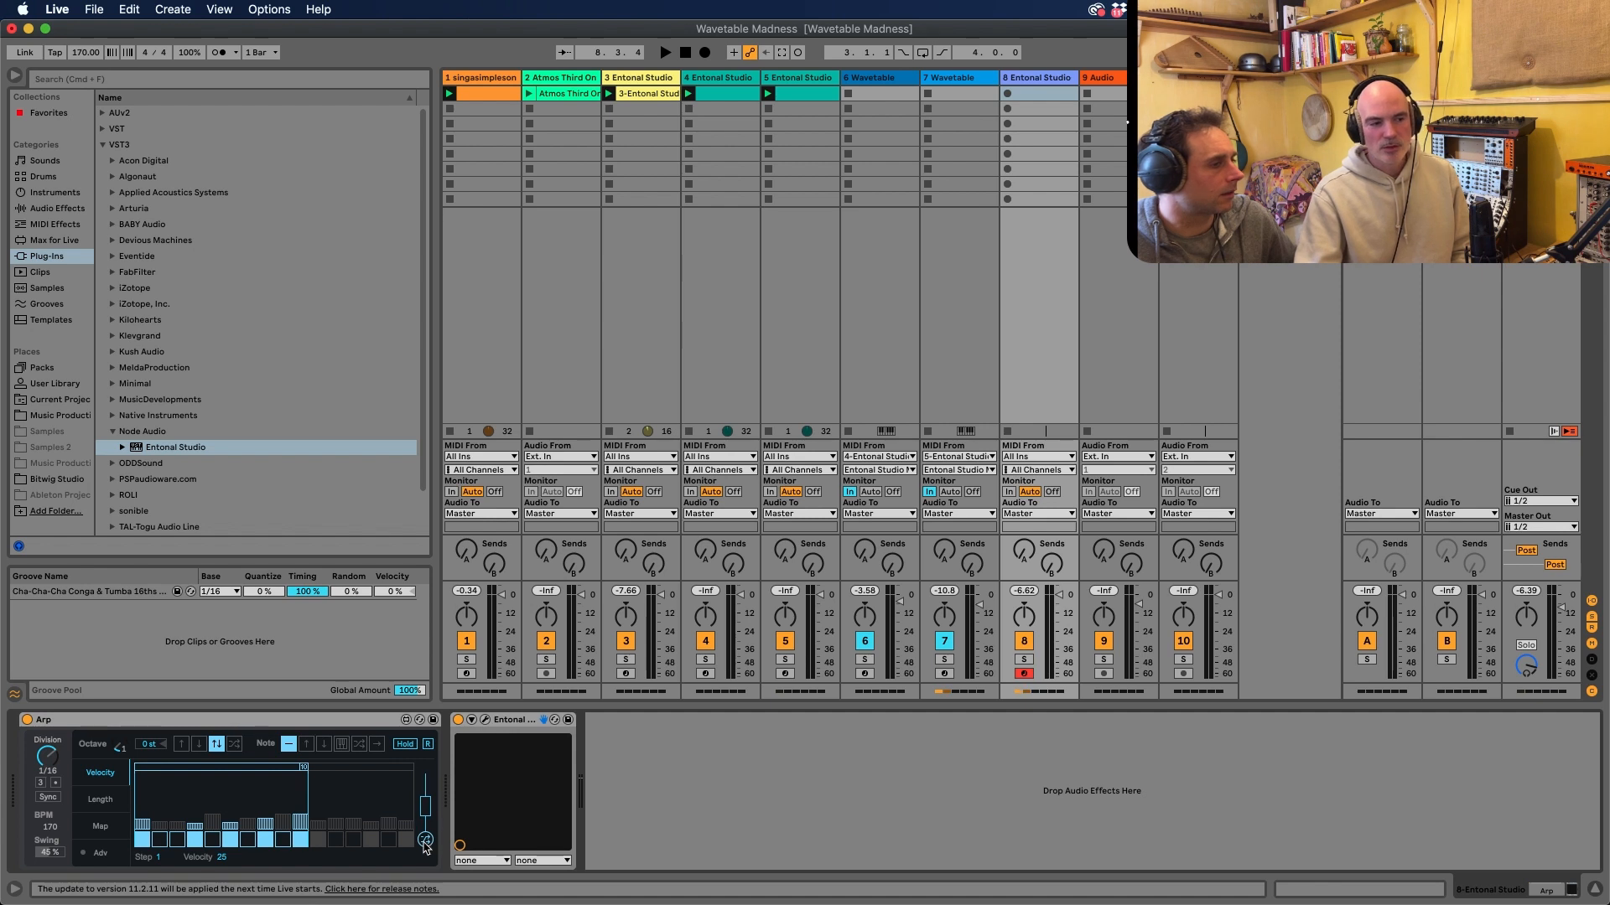
left_click(426, 840)
left_click(426, 840)
left_click(425, 840)
left_click(426, 840)
left_click(426, 840)
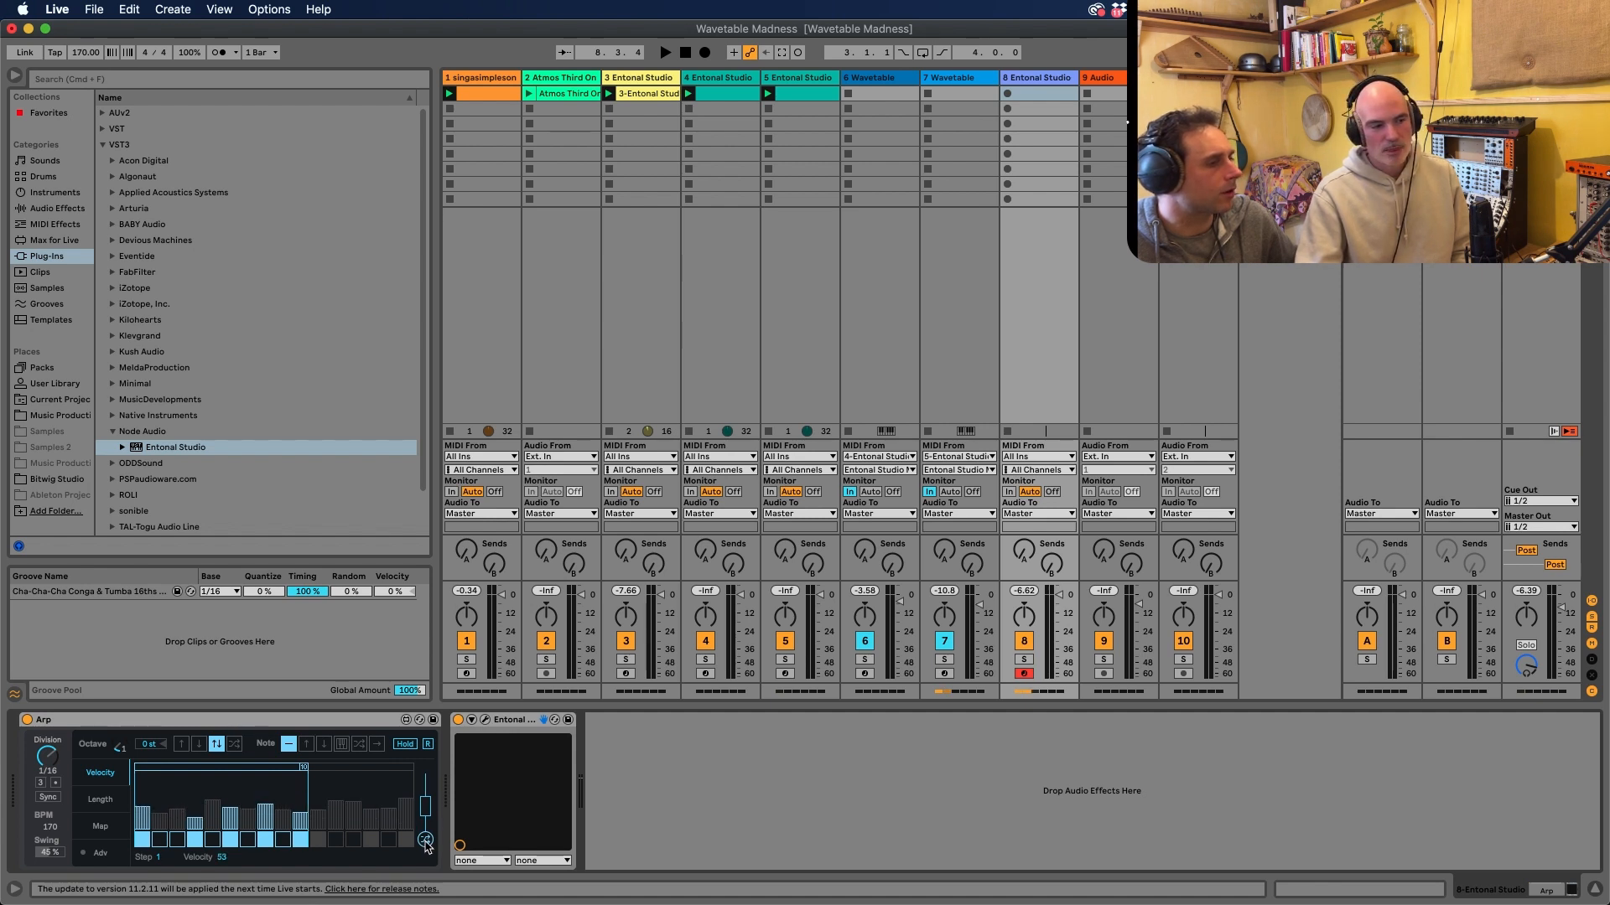
left_click(426, 840)
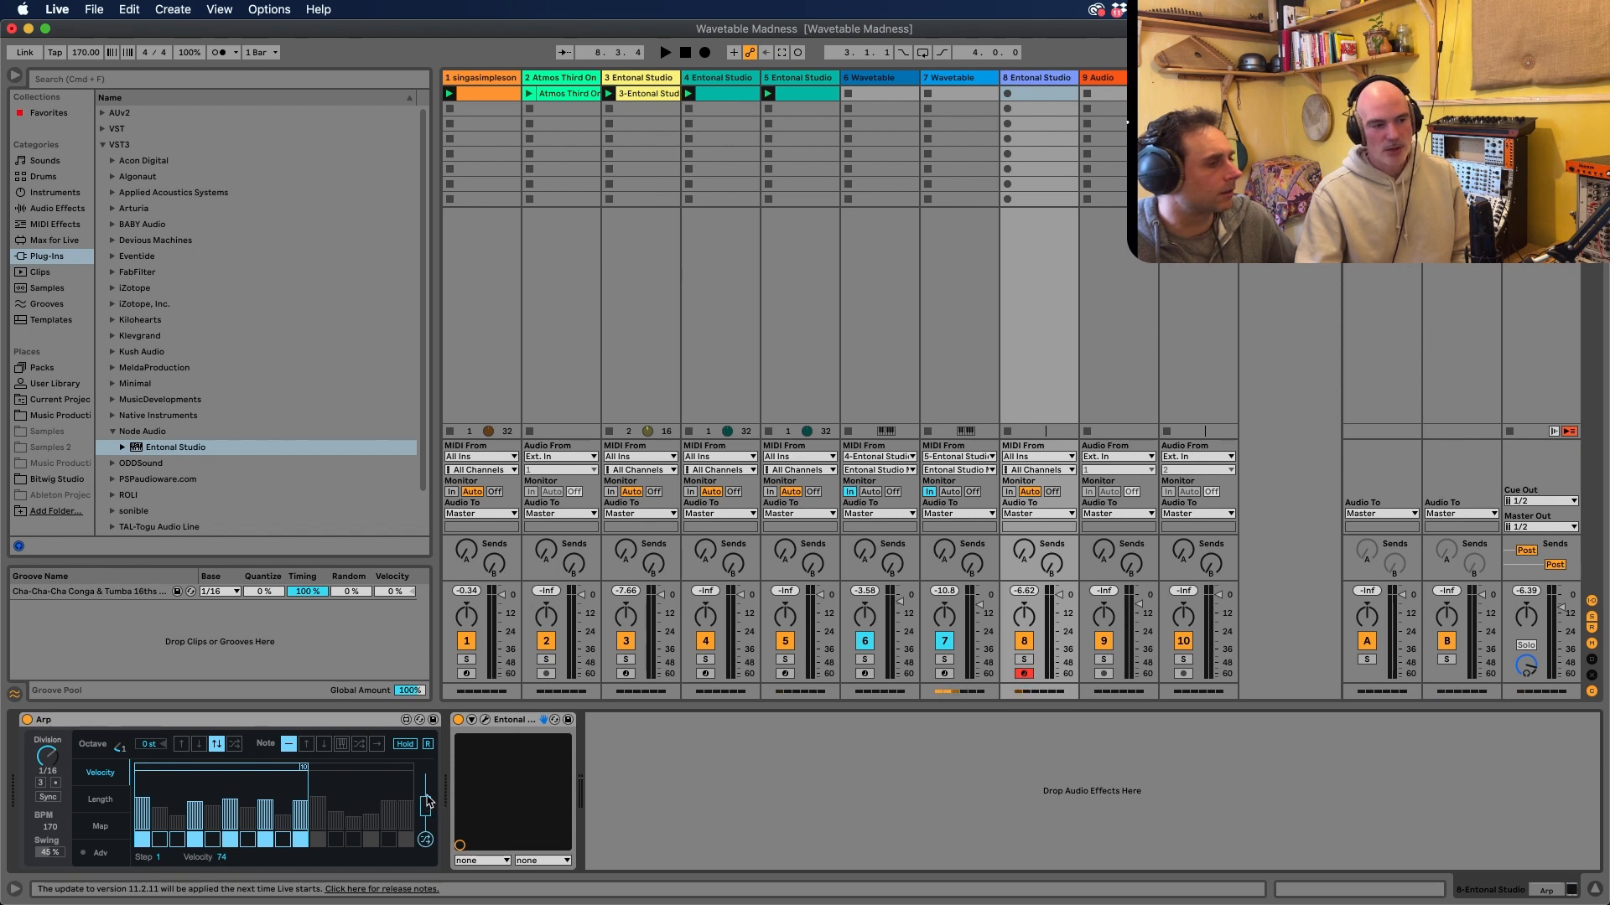
left_click(425, 840)
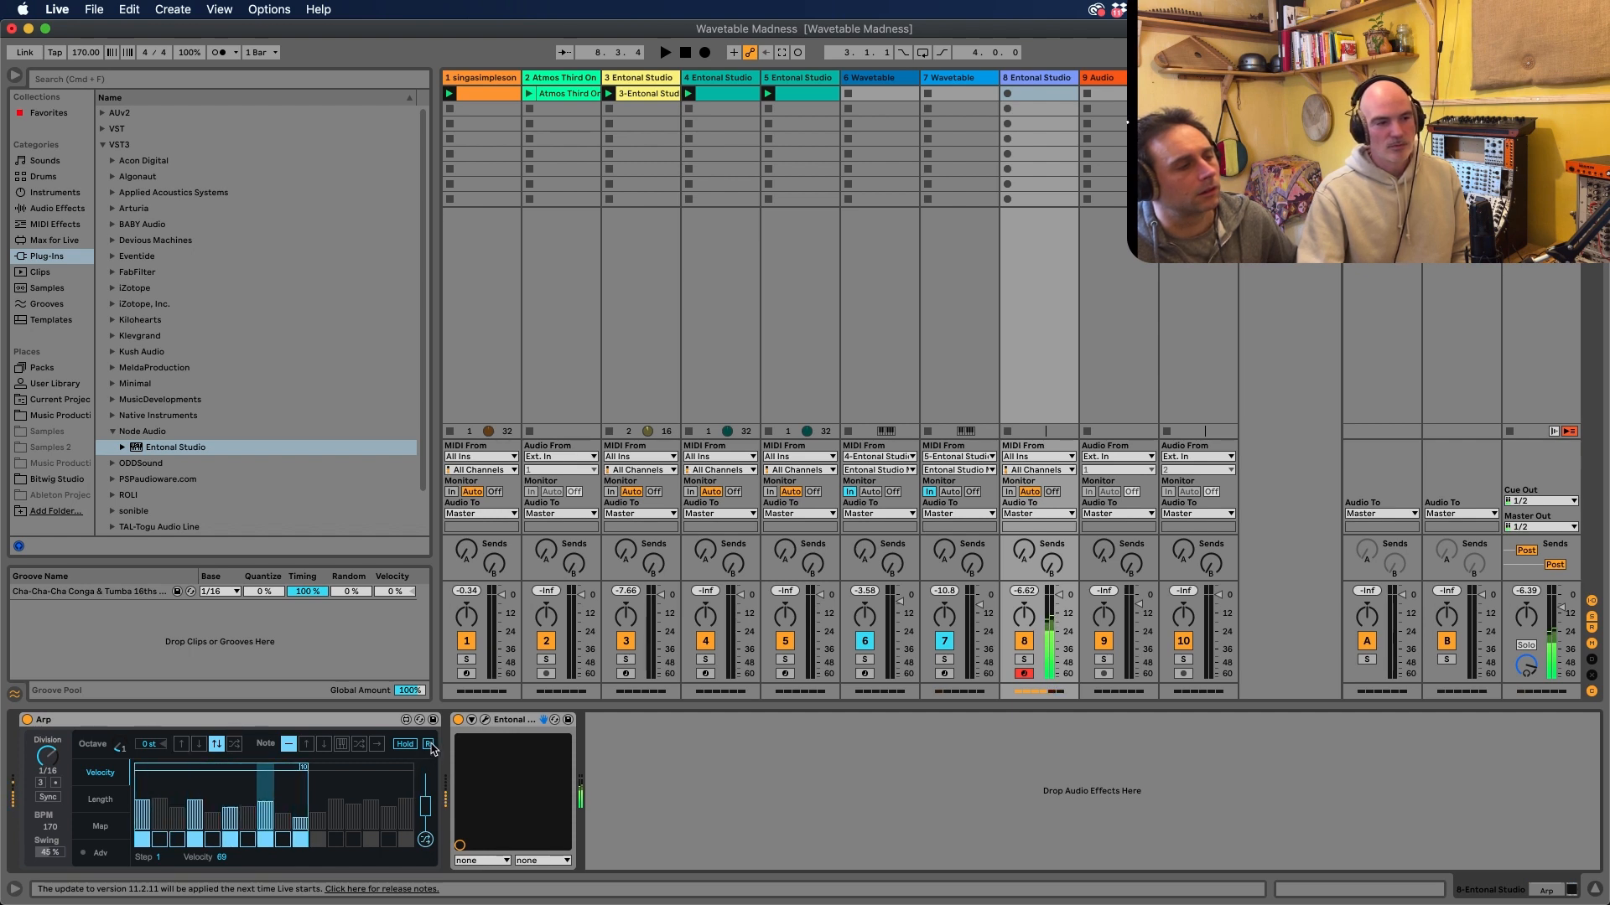
Turn the Arp's step 3 off and step 4 on, and raise send A on the 8 Entonal Studio track
left_click(174, 839)
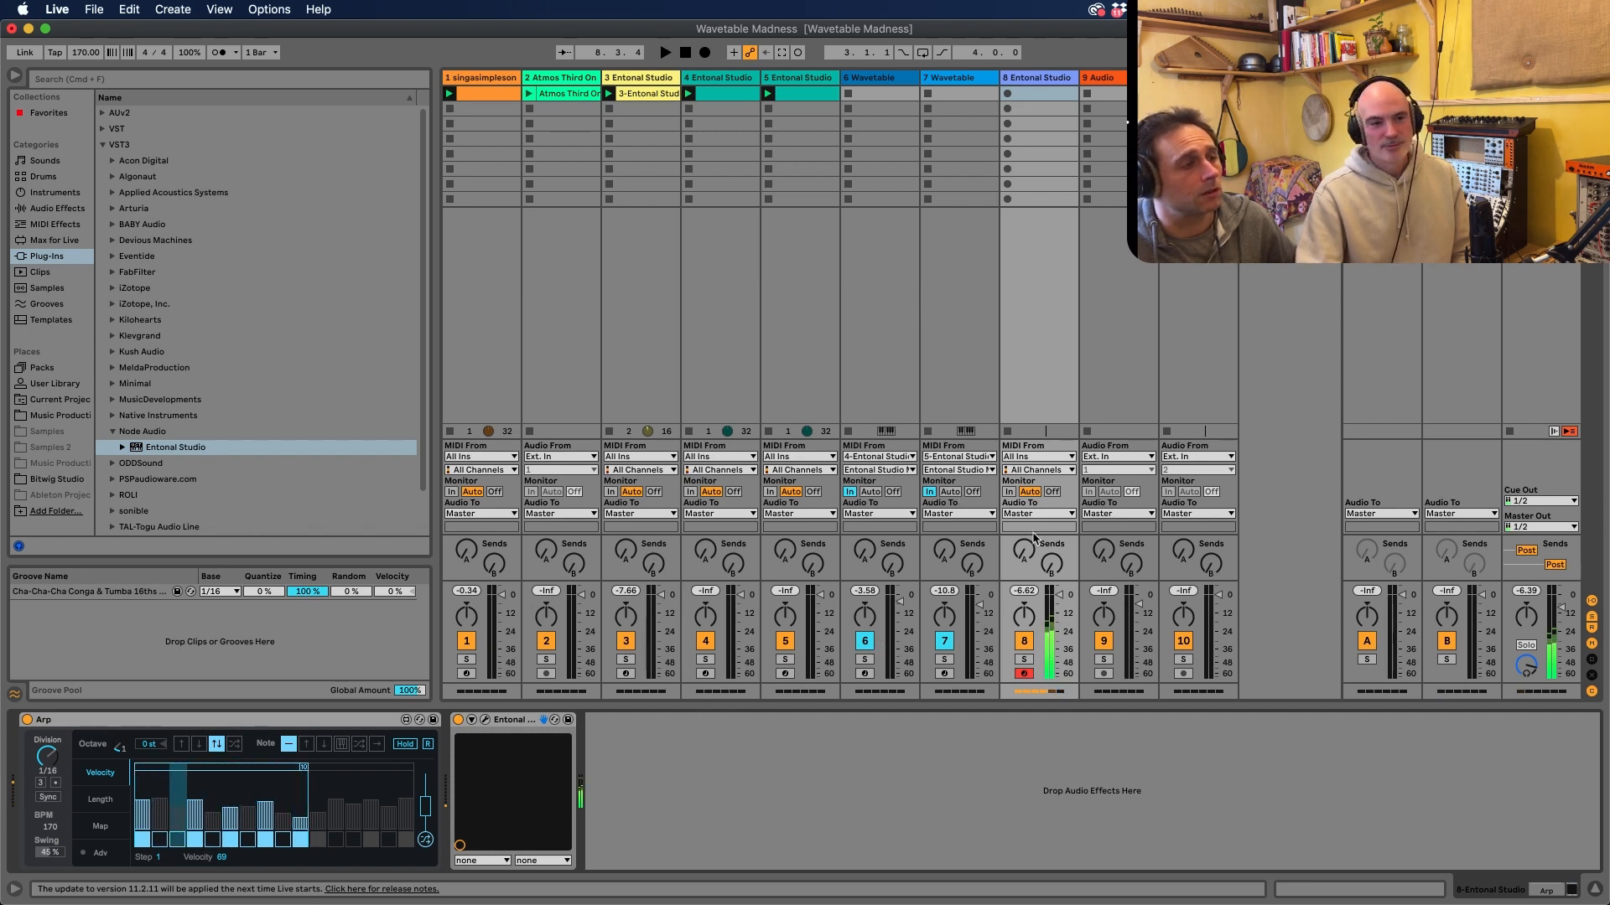
left_click_drag(1024, 550, 1024, 491)
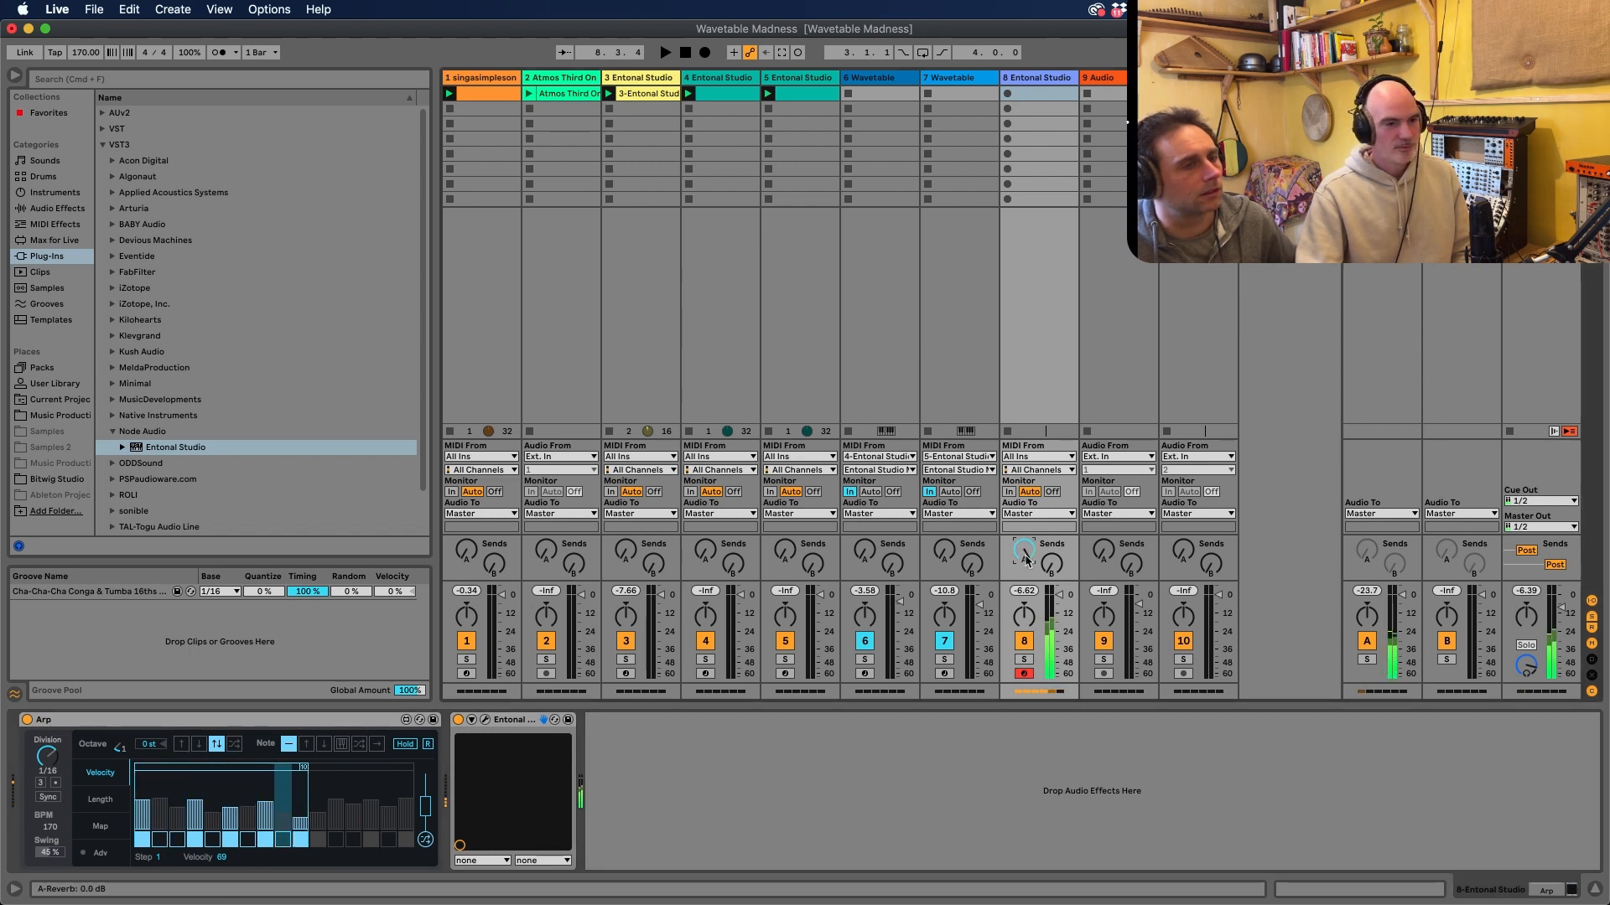
Hide the browser and select the first clip slot of the 8 Entonal Studio track
left_click(22, 77)
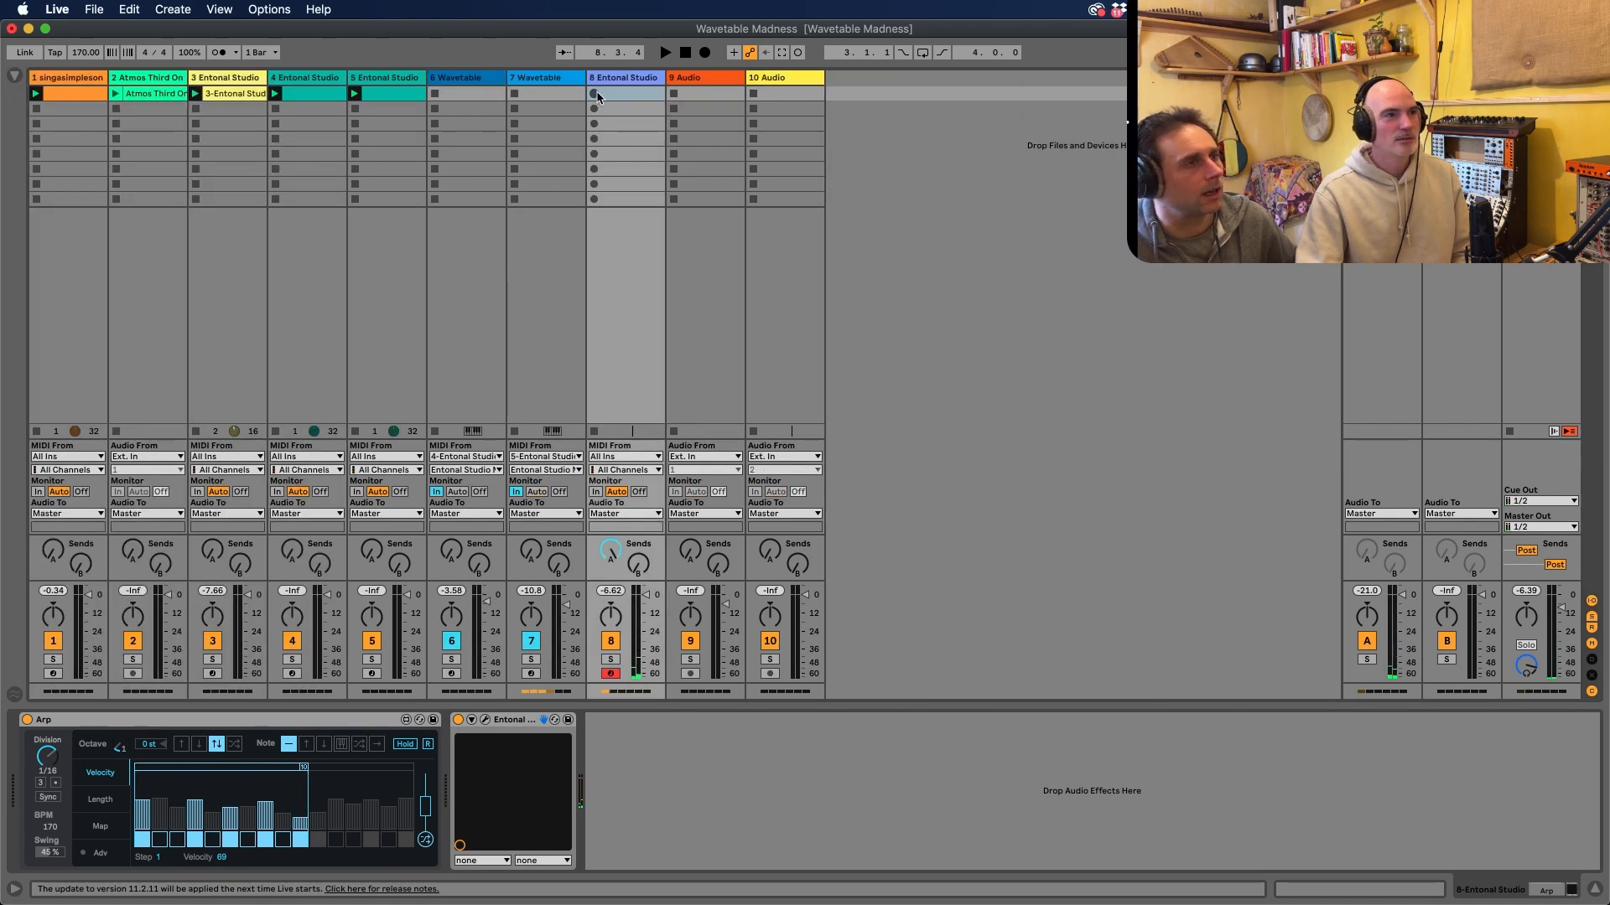
left_click(619, 92)
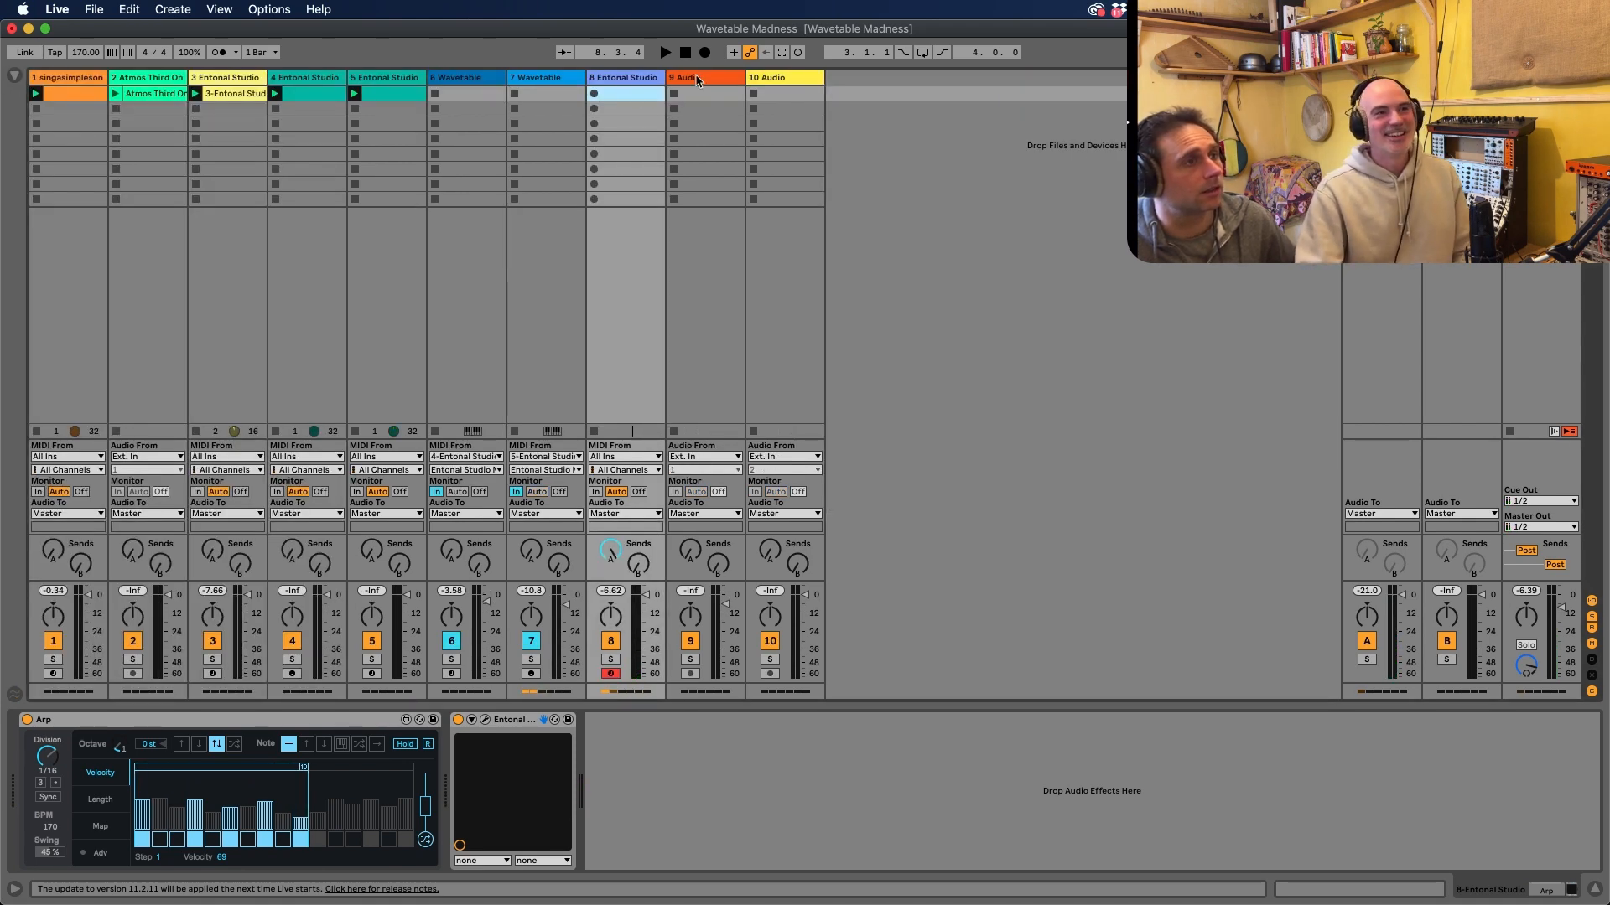
Record a MIDI clip on the 8 Entonal Studio track and extend its loop back to start at bar 6
left_click(781, 52)
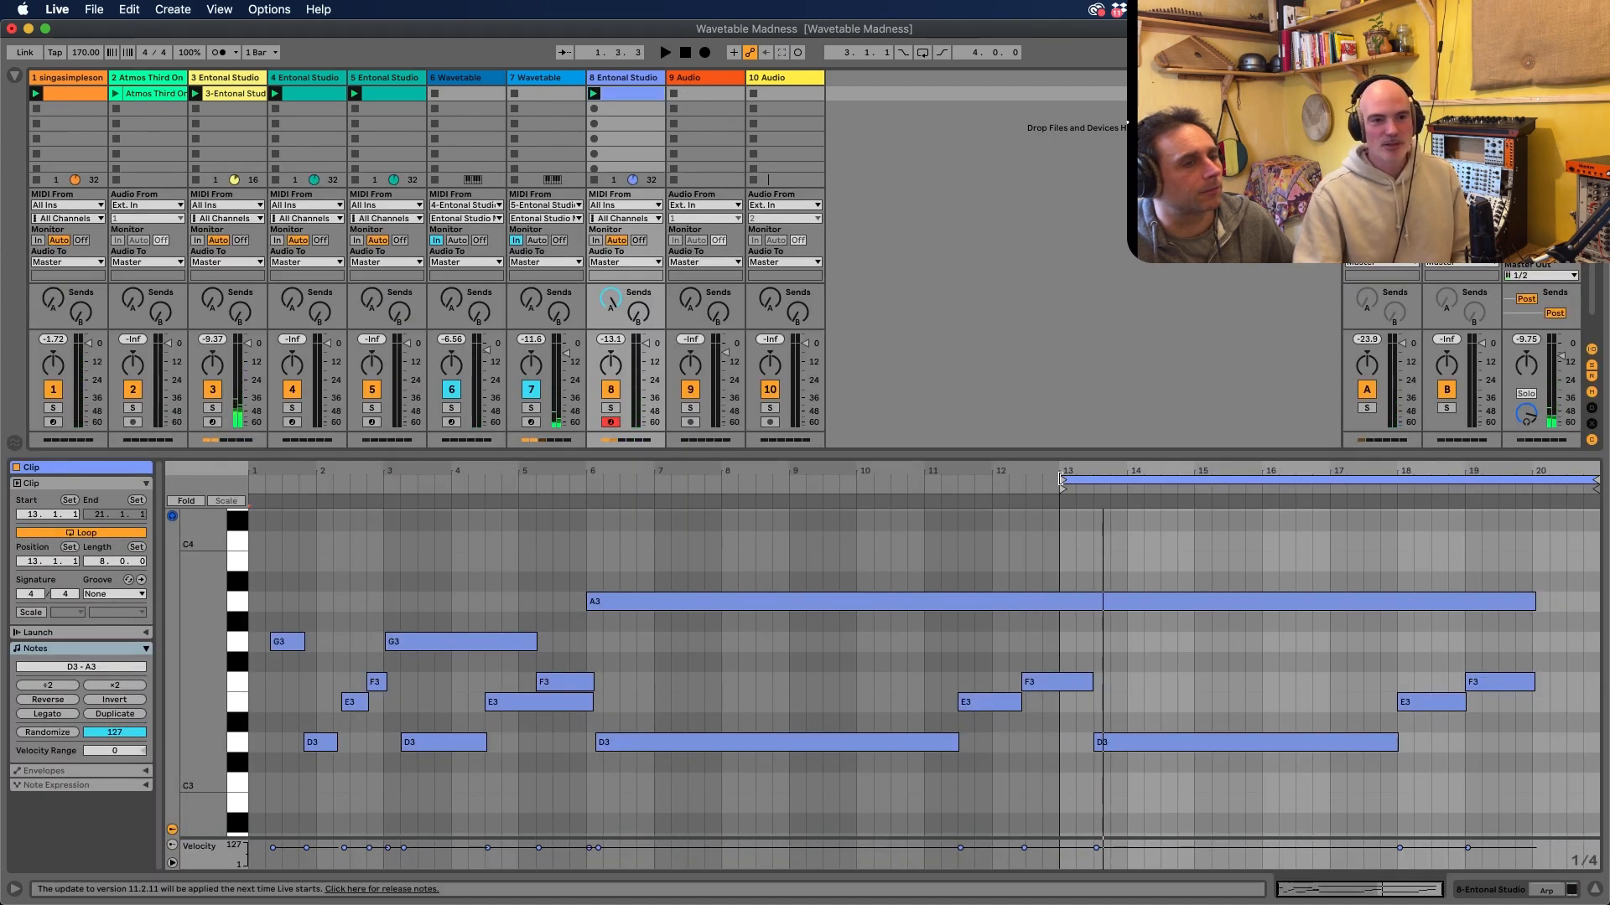
left_click_drag(1060, 478, 590, 482)
Delete the F3 and E3 notes just before bar 6, move the long D3 to start at 6.1.1, and audition the loop
left_click_drag(613, 672, 541, 708)
key("Delete")
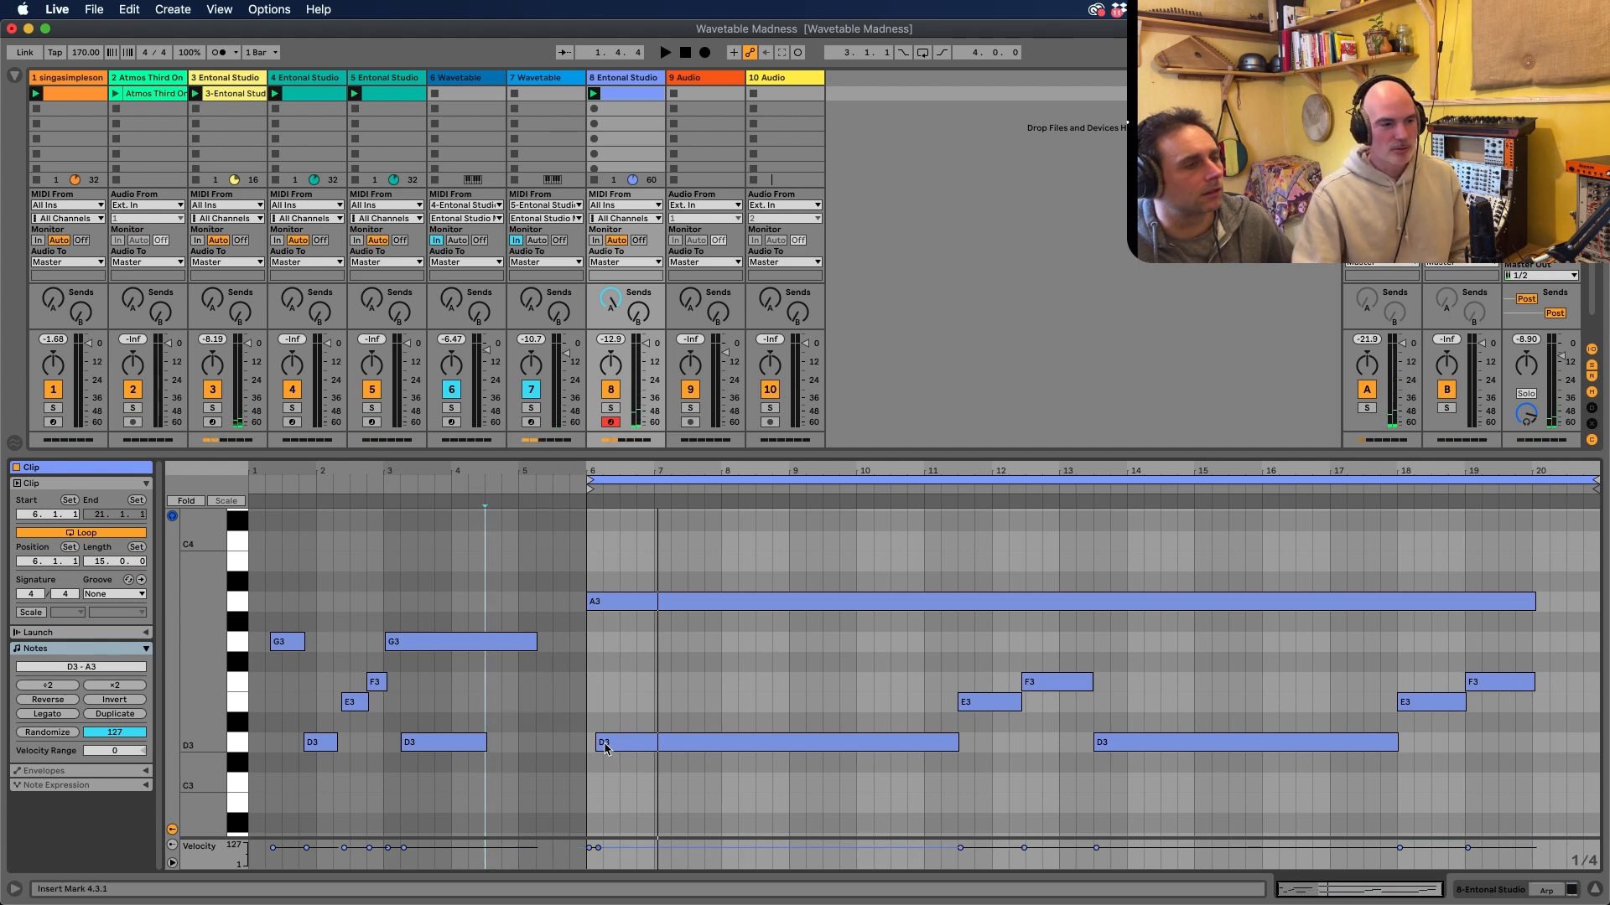
left_click_drag(600, 746, 586, 748)
key("space")
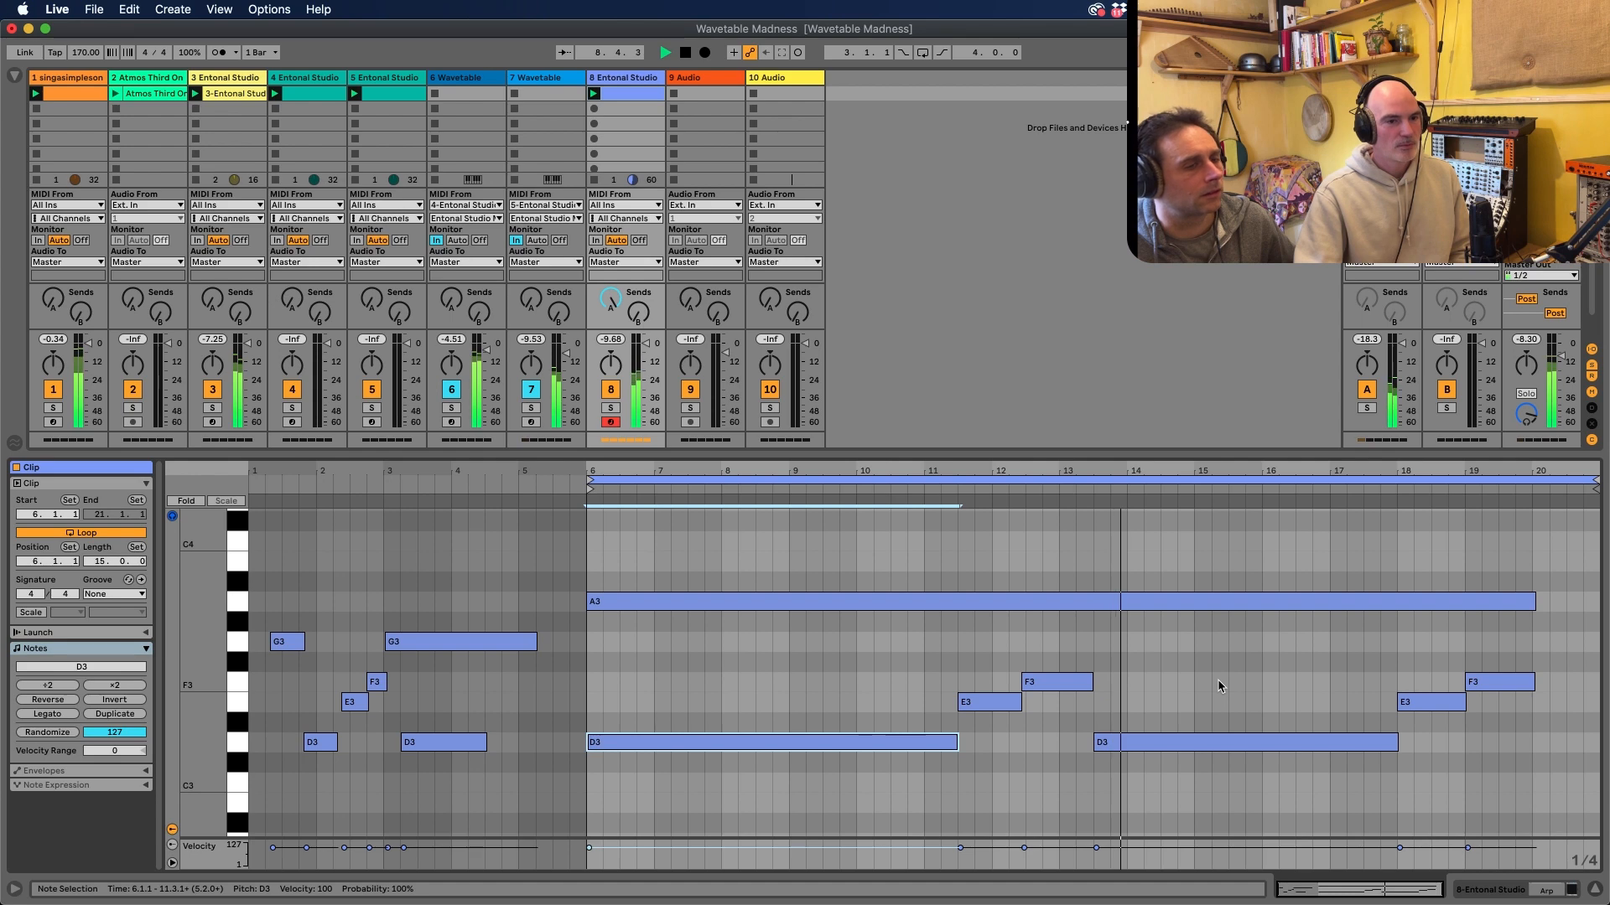
key("space")
Make the loop's start the clip's 1.1.1 position and set the loop length to 8 bars, ending at 9.1.1
left_click_drag(1595, 481, 1096, 548)
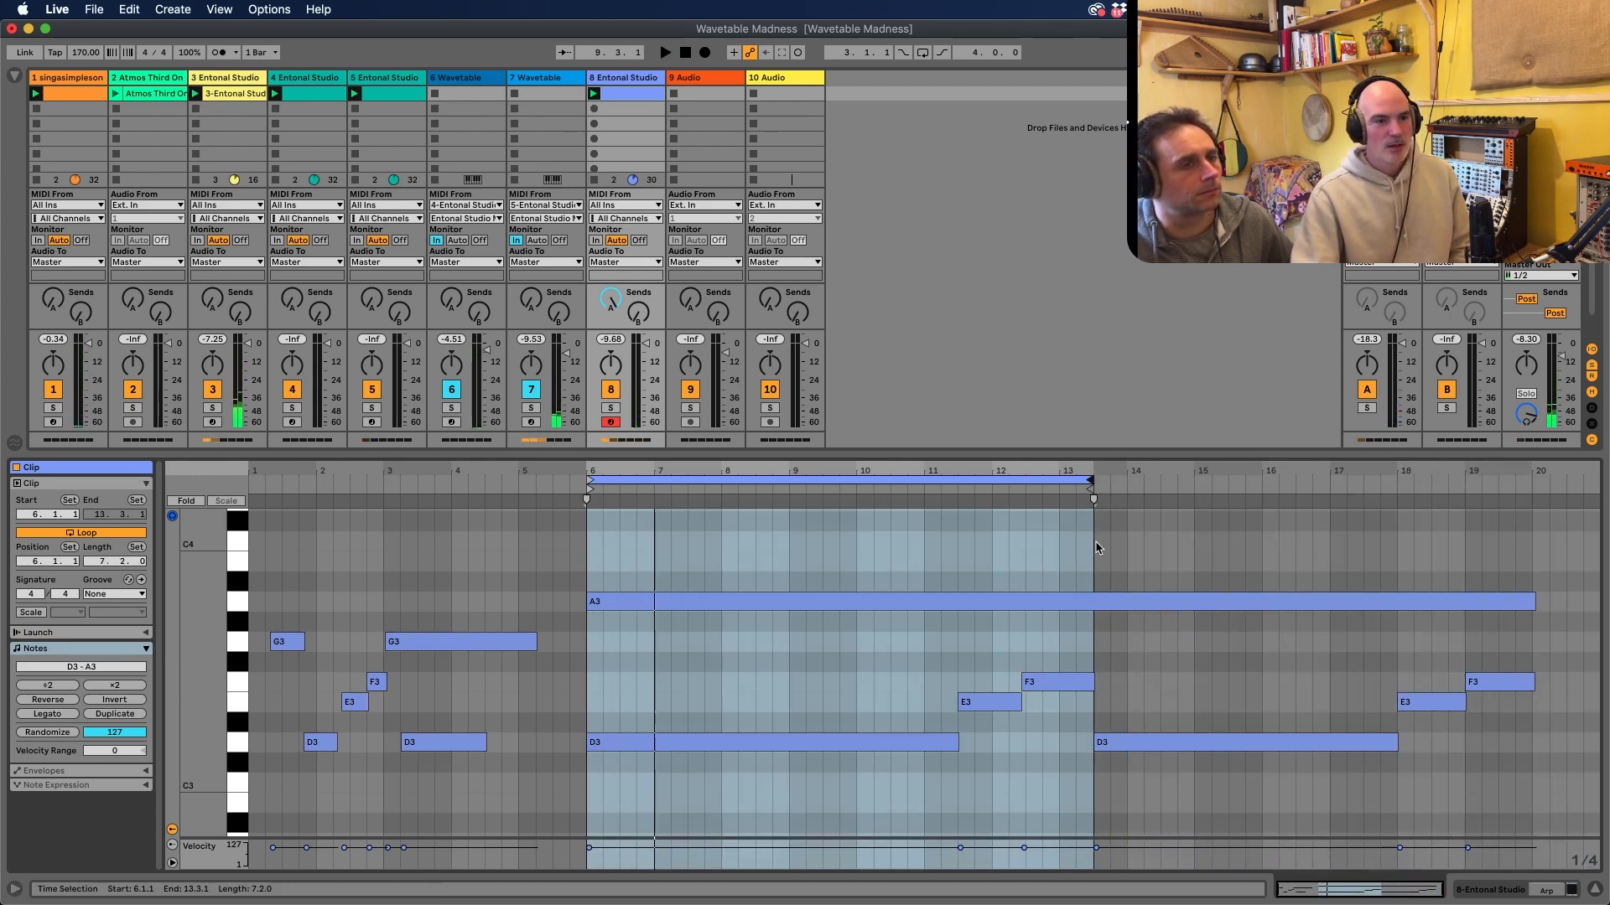
right_click(586, 499)
left_click(647, 580)
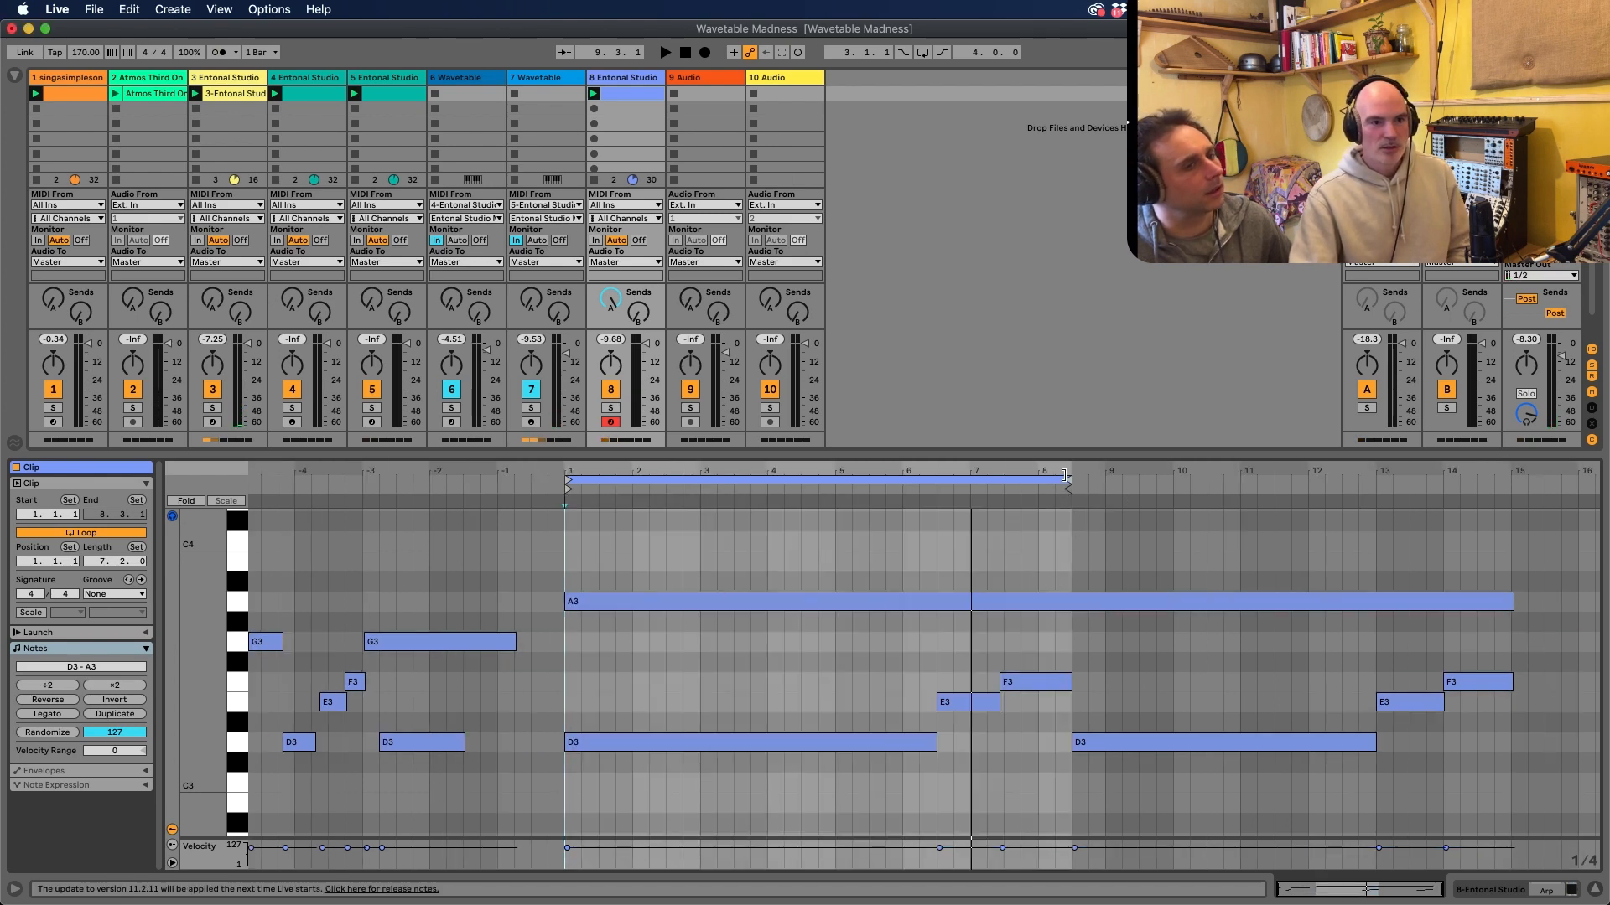
left_click_drag(1067, 476, 1098, 480)
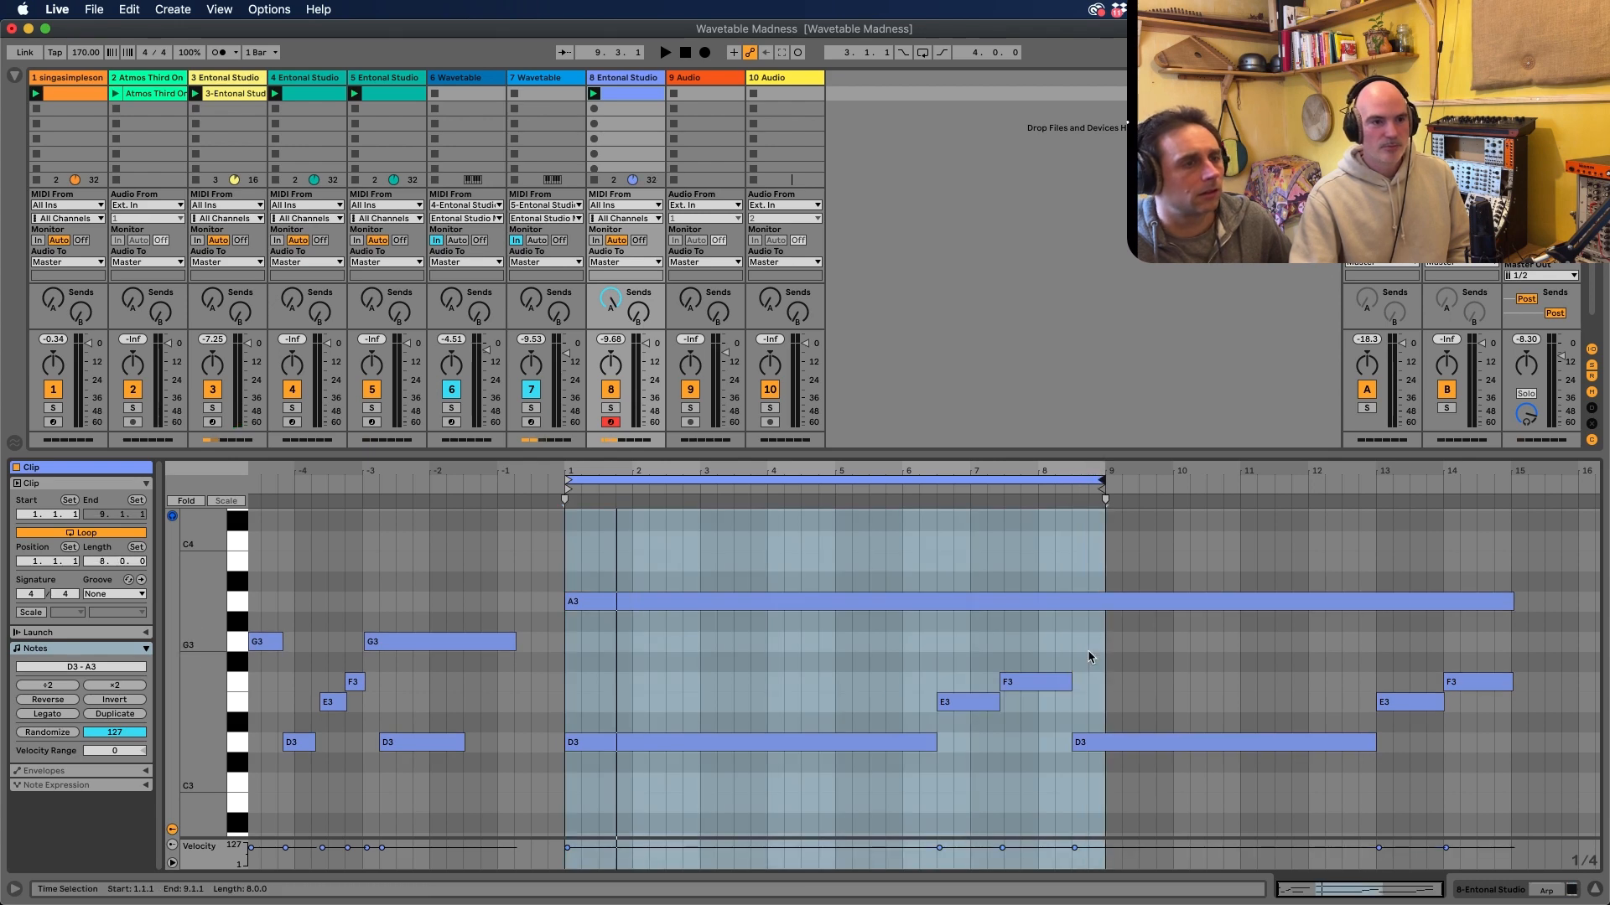
Stretch the E3 and F3 notes inside the loop so E3 starts at bar 5 and F3 starts at bar 7
left_click_drag(1080, 647, 949, 719)
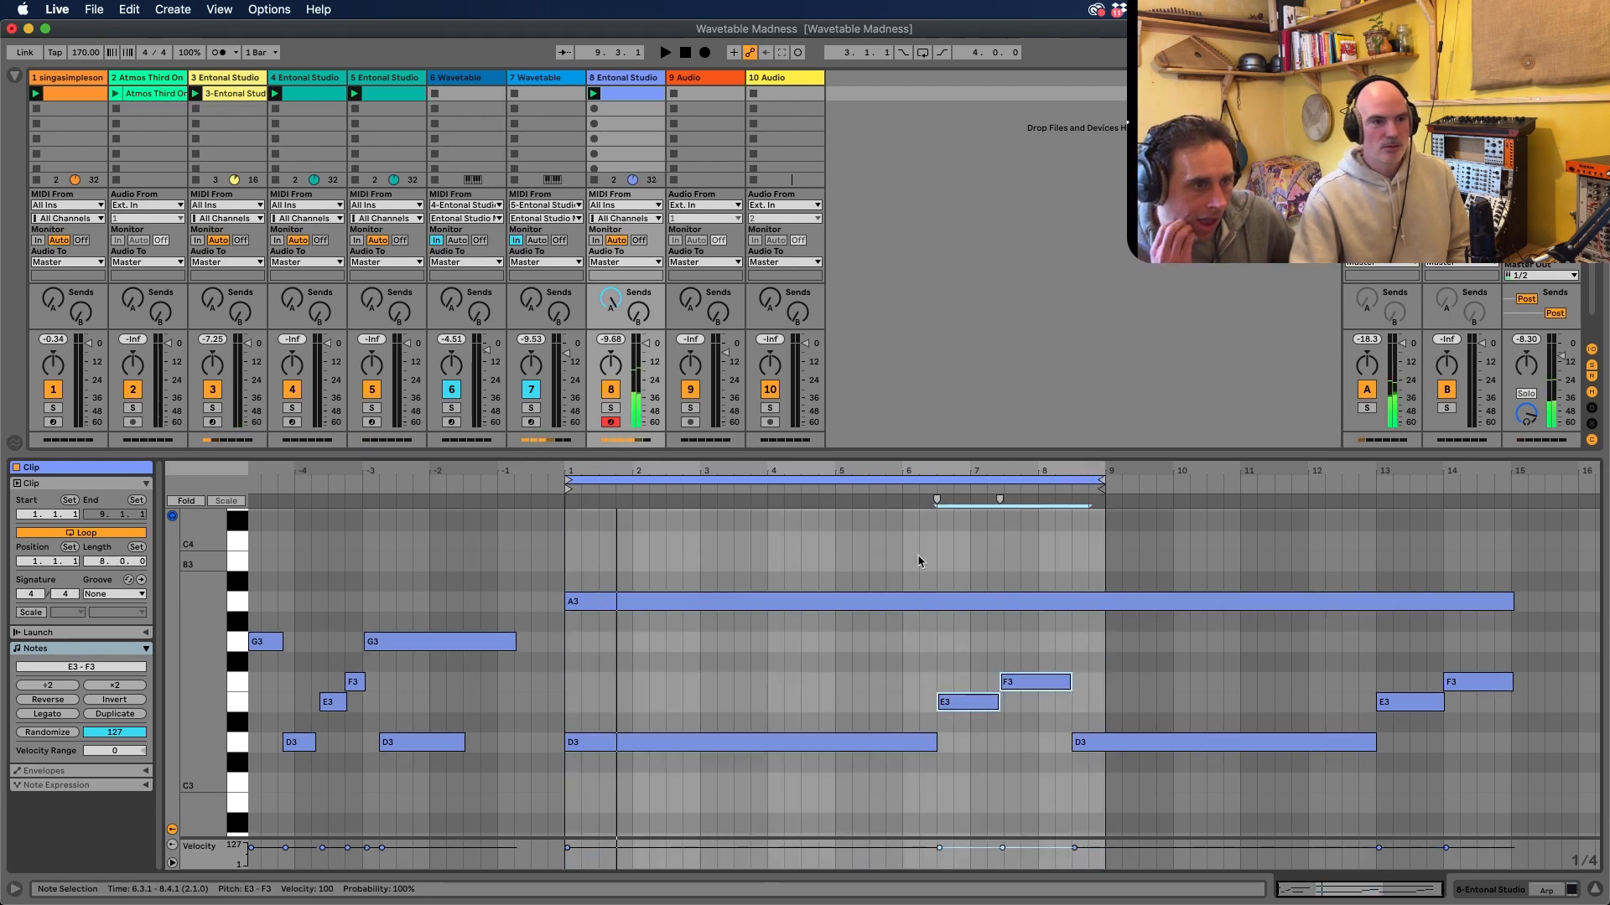
left_click(936, 490)
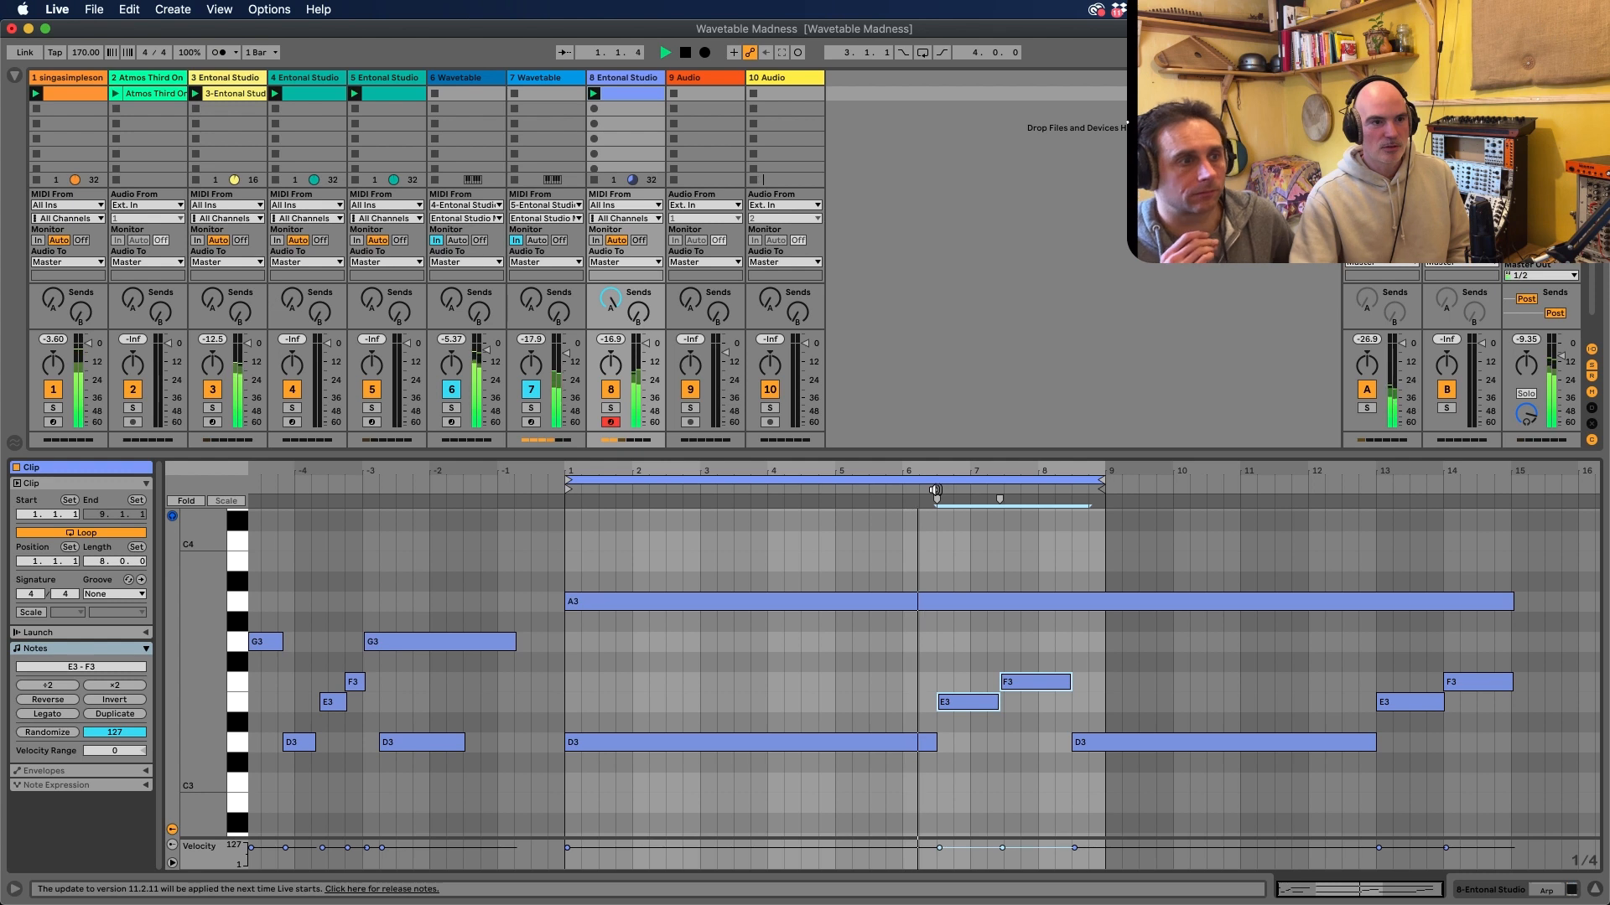
left_click_drag(938, 496, 881, 499)
left_click_drag(948, 705, 895, 709)
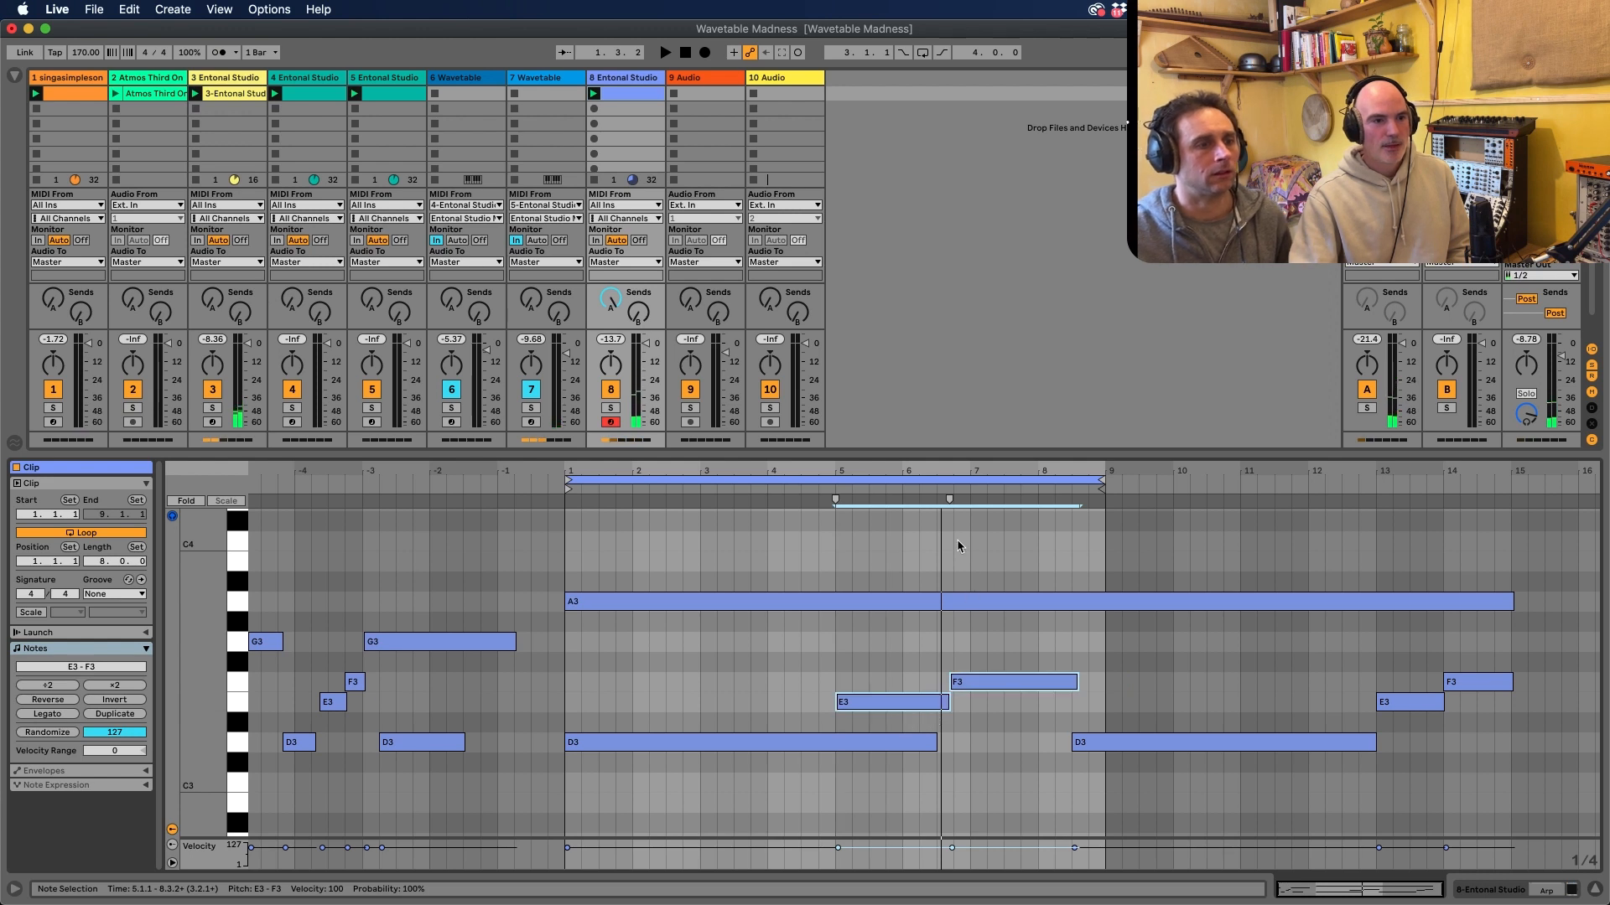
left_click_drag(948, 498, 970, 497)
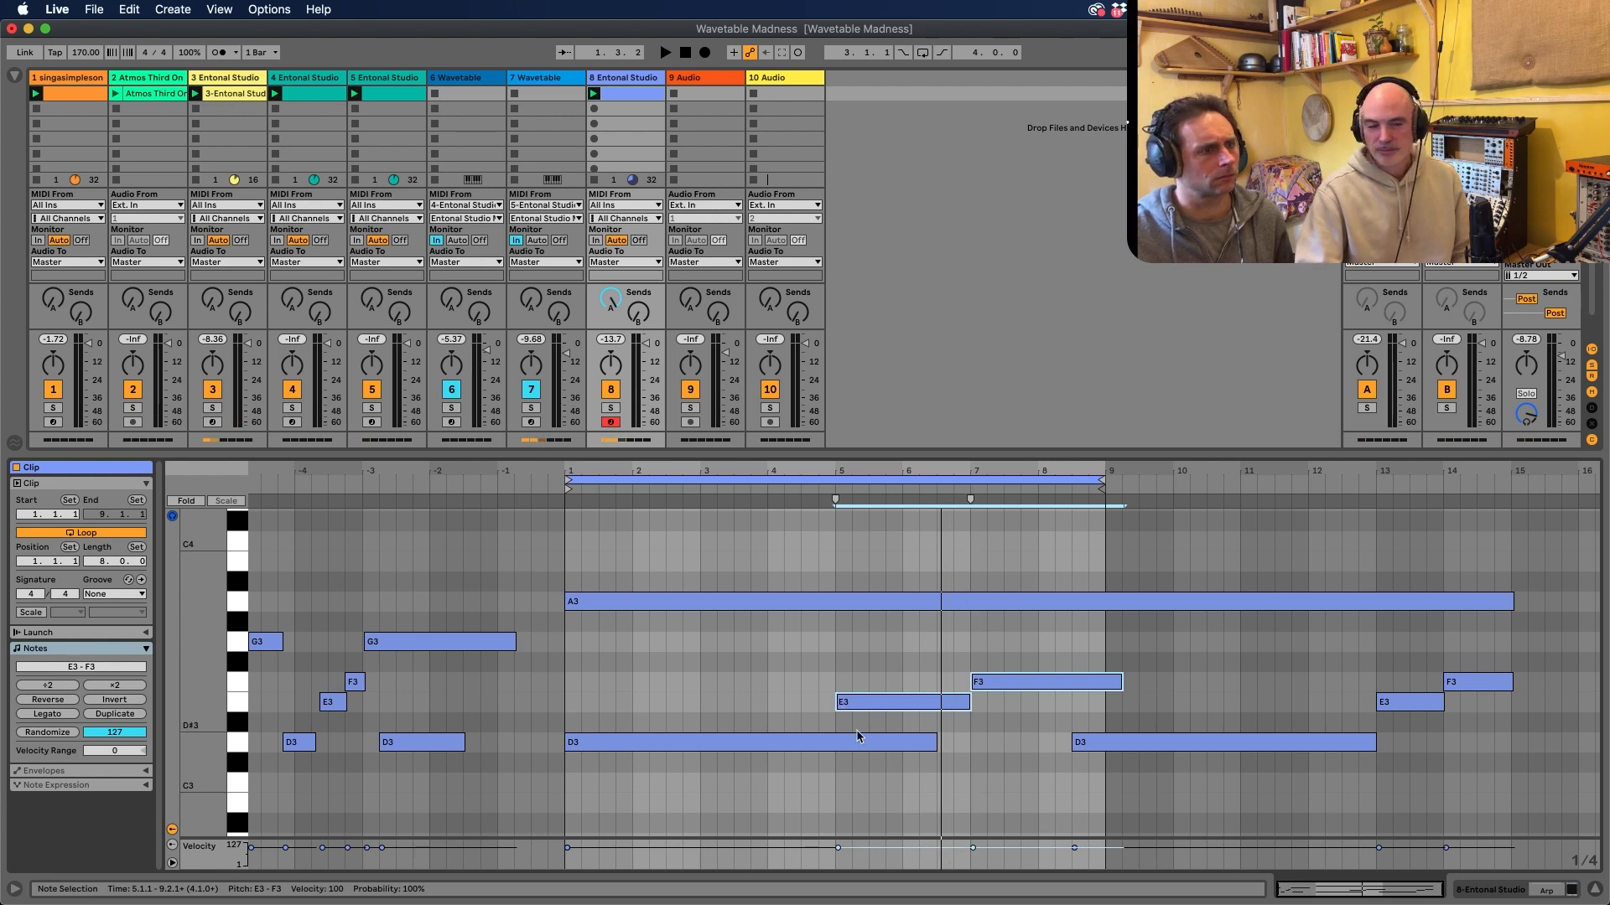
mouse_move(834, 495)
left_mouse_down()
mouse_move(915, 499)
mouse_move(837, 503)
left_mouse_up()
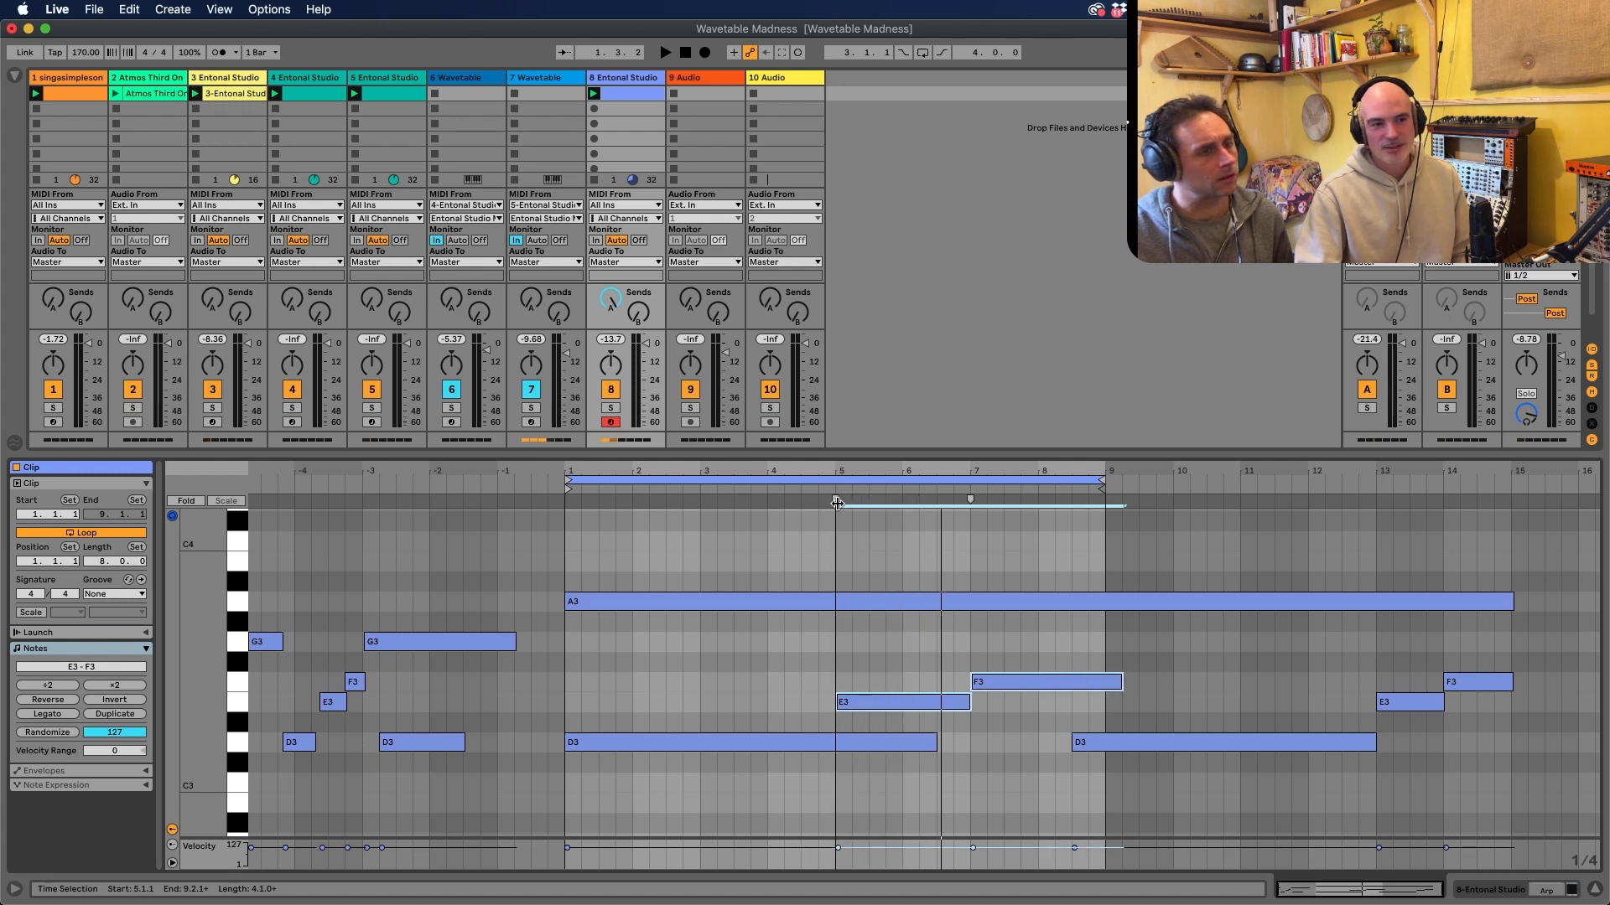
mouse_move(970, 496)
left_mouse_down()
mouse_move(1019, 496)
mouse_move(970, 496)
left_mouse_up()
Shorten the loop's first D3 note to end at 5.1.1 and play the clip
left_click(803, 610)
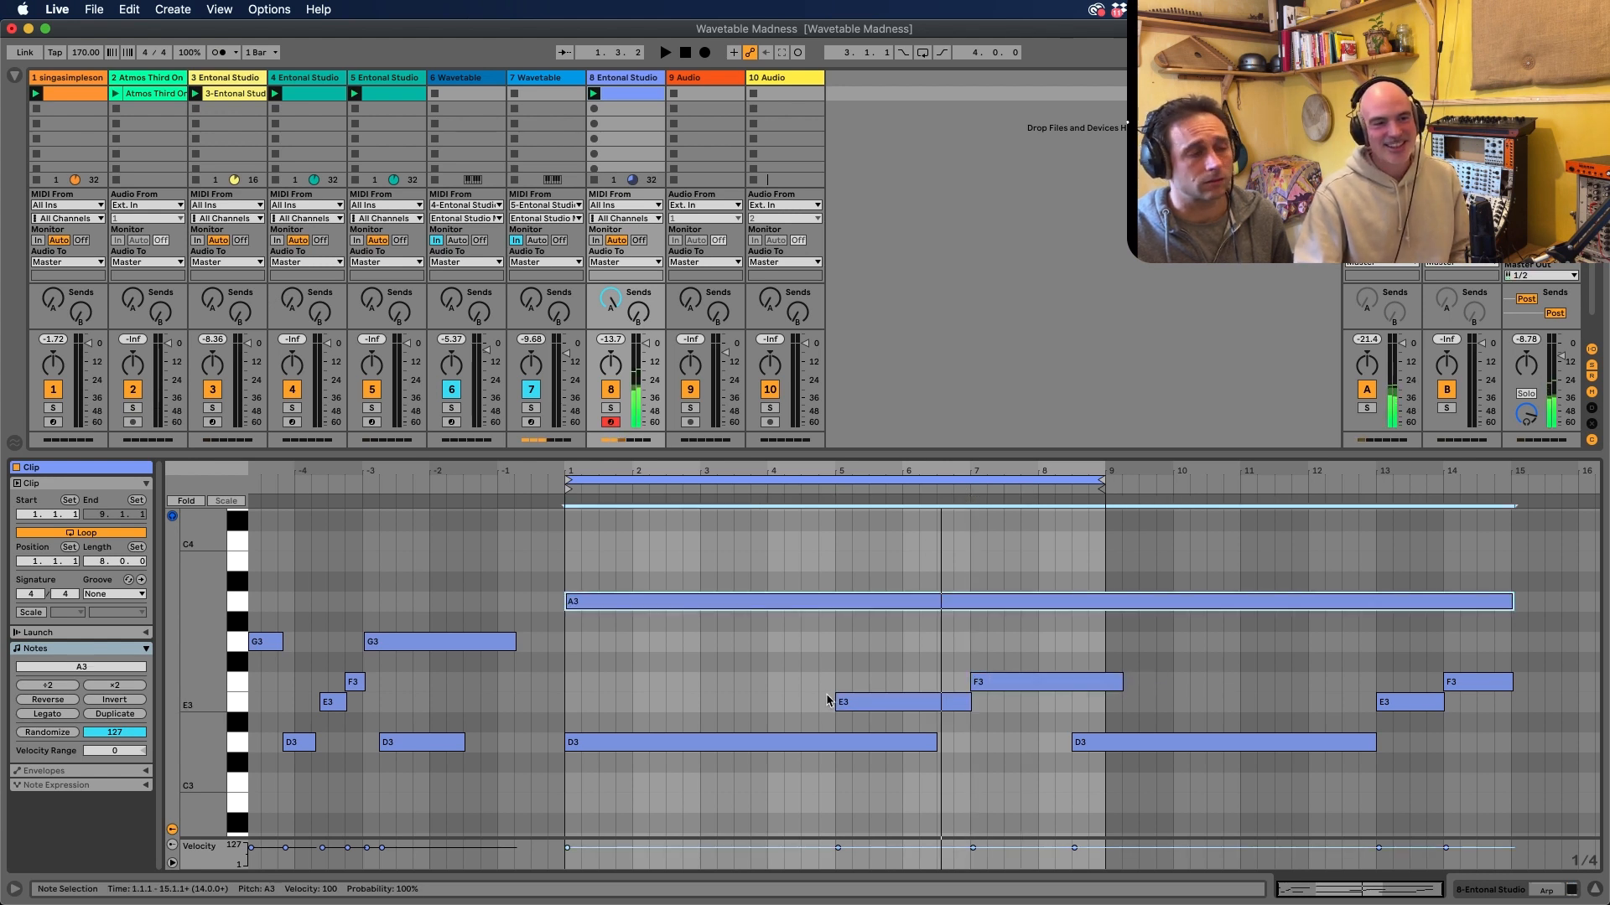
left_click_drag(935, 742, 834, 741)
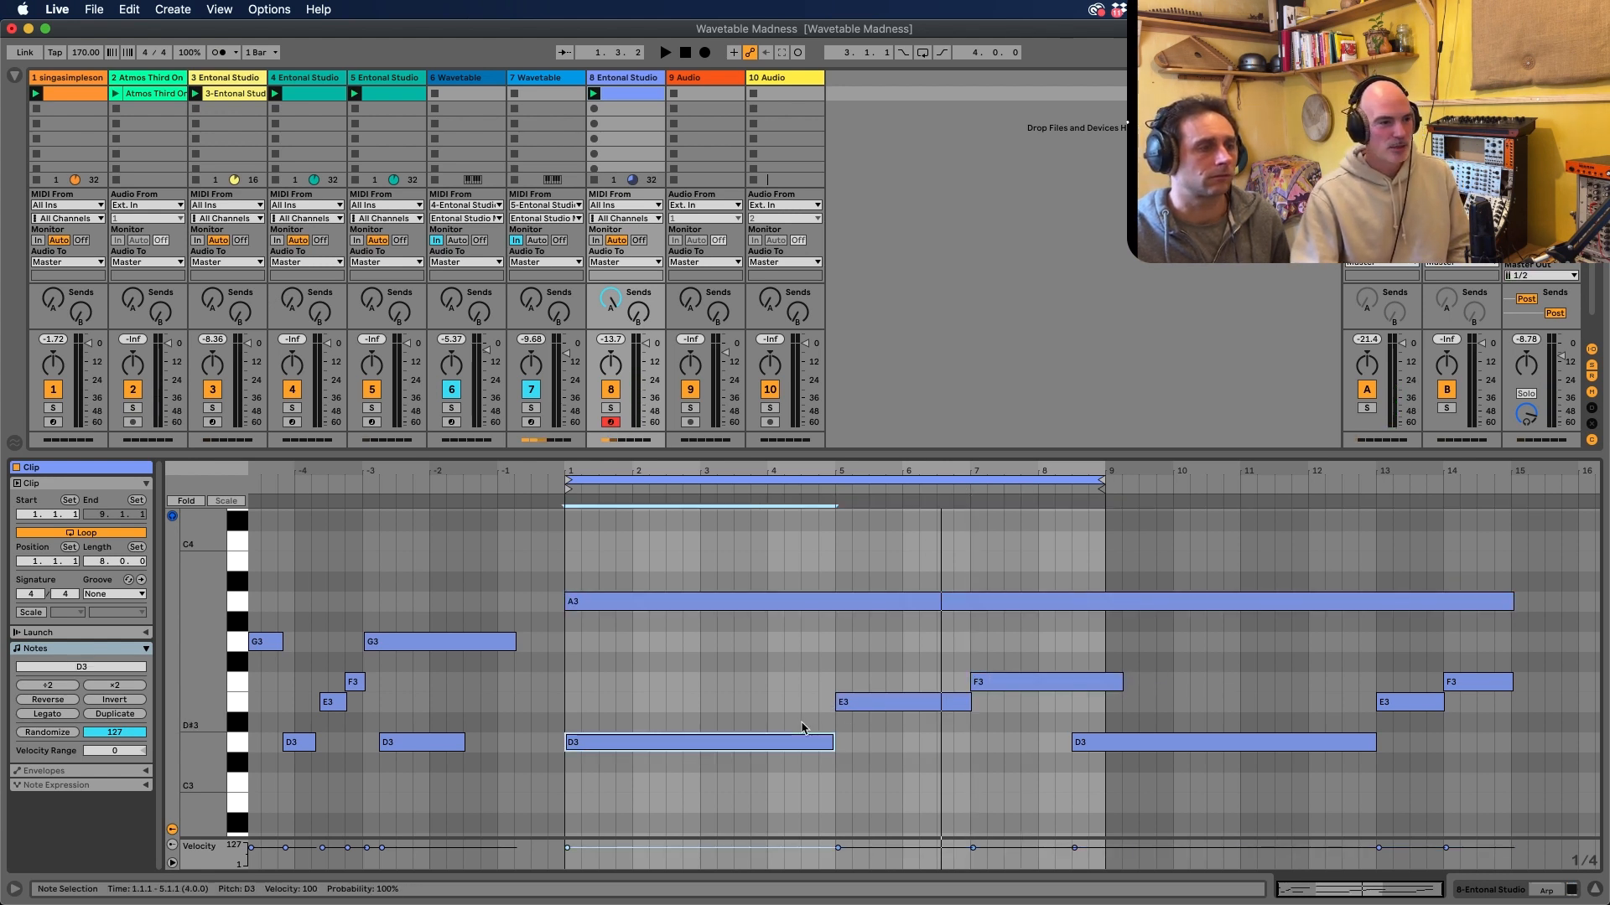
key("space")
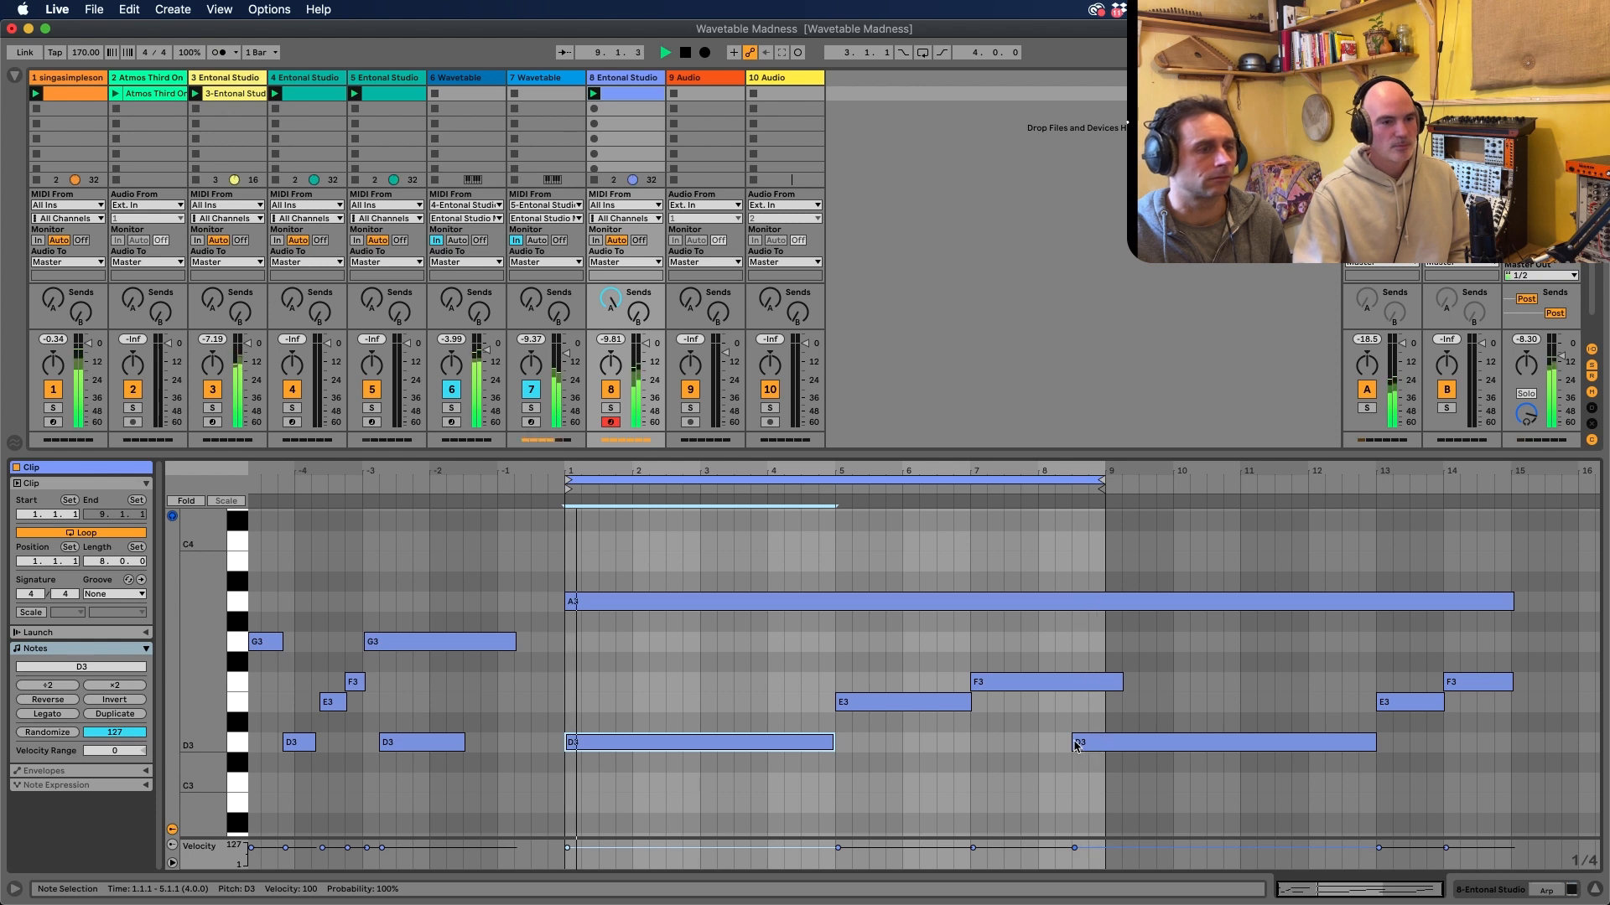
Stop playback and move the D3 note near the loop's end to start at 9.1.1
key("space")
left_click_drag(1076, 746, 1089, 741)
key("Right")
key("Right")
key("Left")
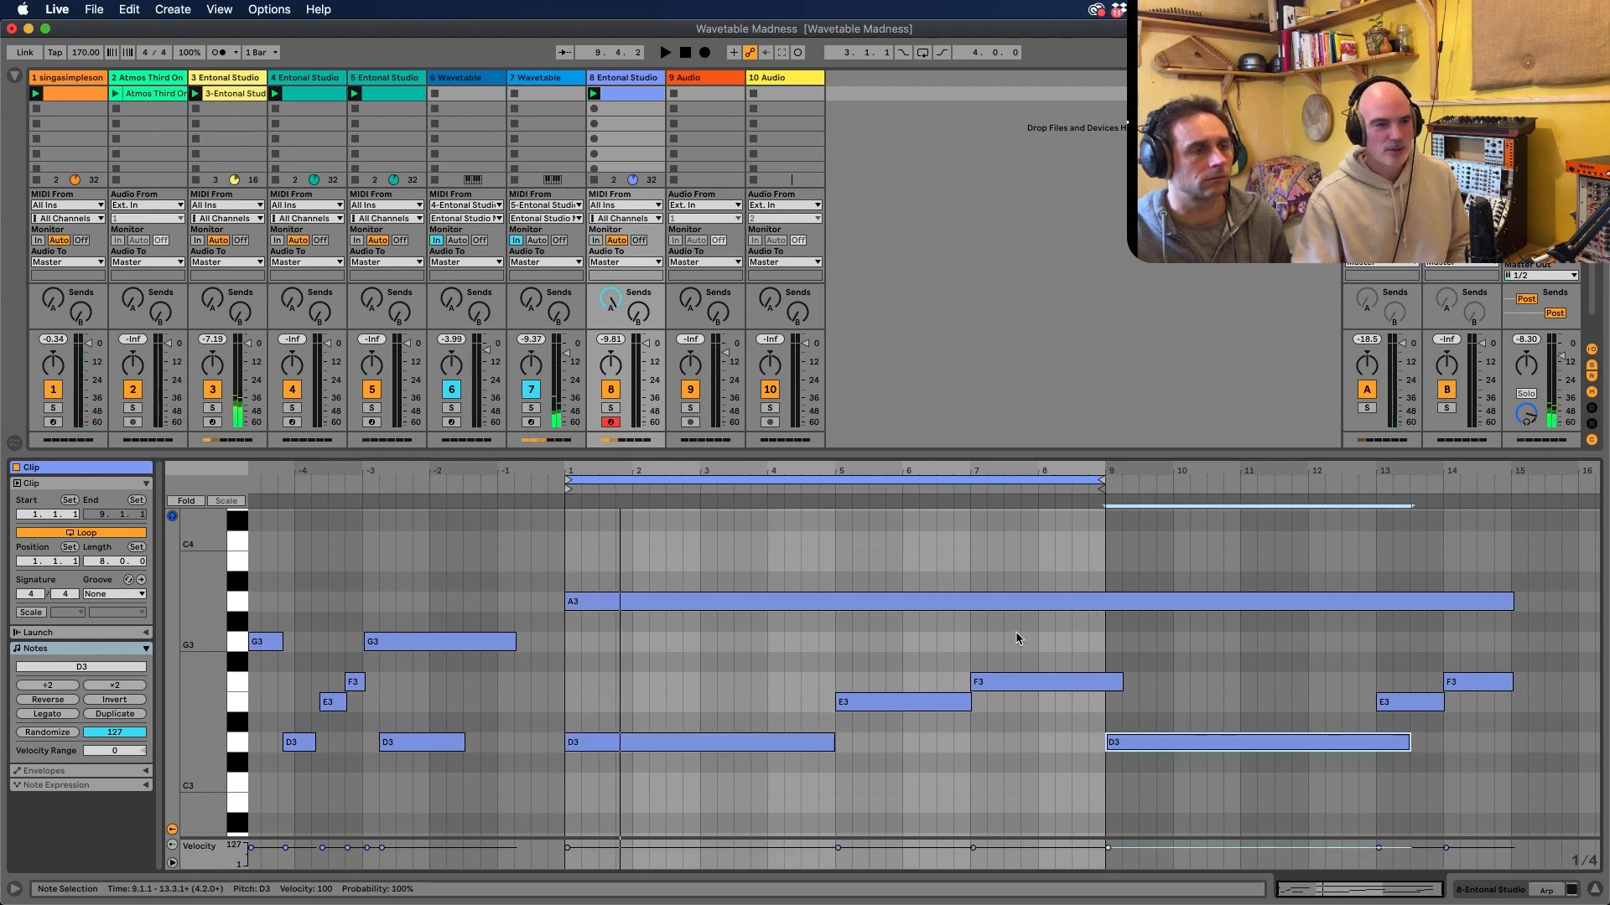
Return to the device view and load Mono Sequencer.amxd from the Max for Live Essentials pack before Entonal Studio on the 9 Entonal Studio track
scroll(920, 582, "up", 3)
scroll(920, 583, "down", 5)
scroll(920, 585, "up", 6)
left_click(1333, 859)
key("shift+Tab")
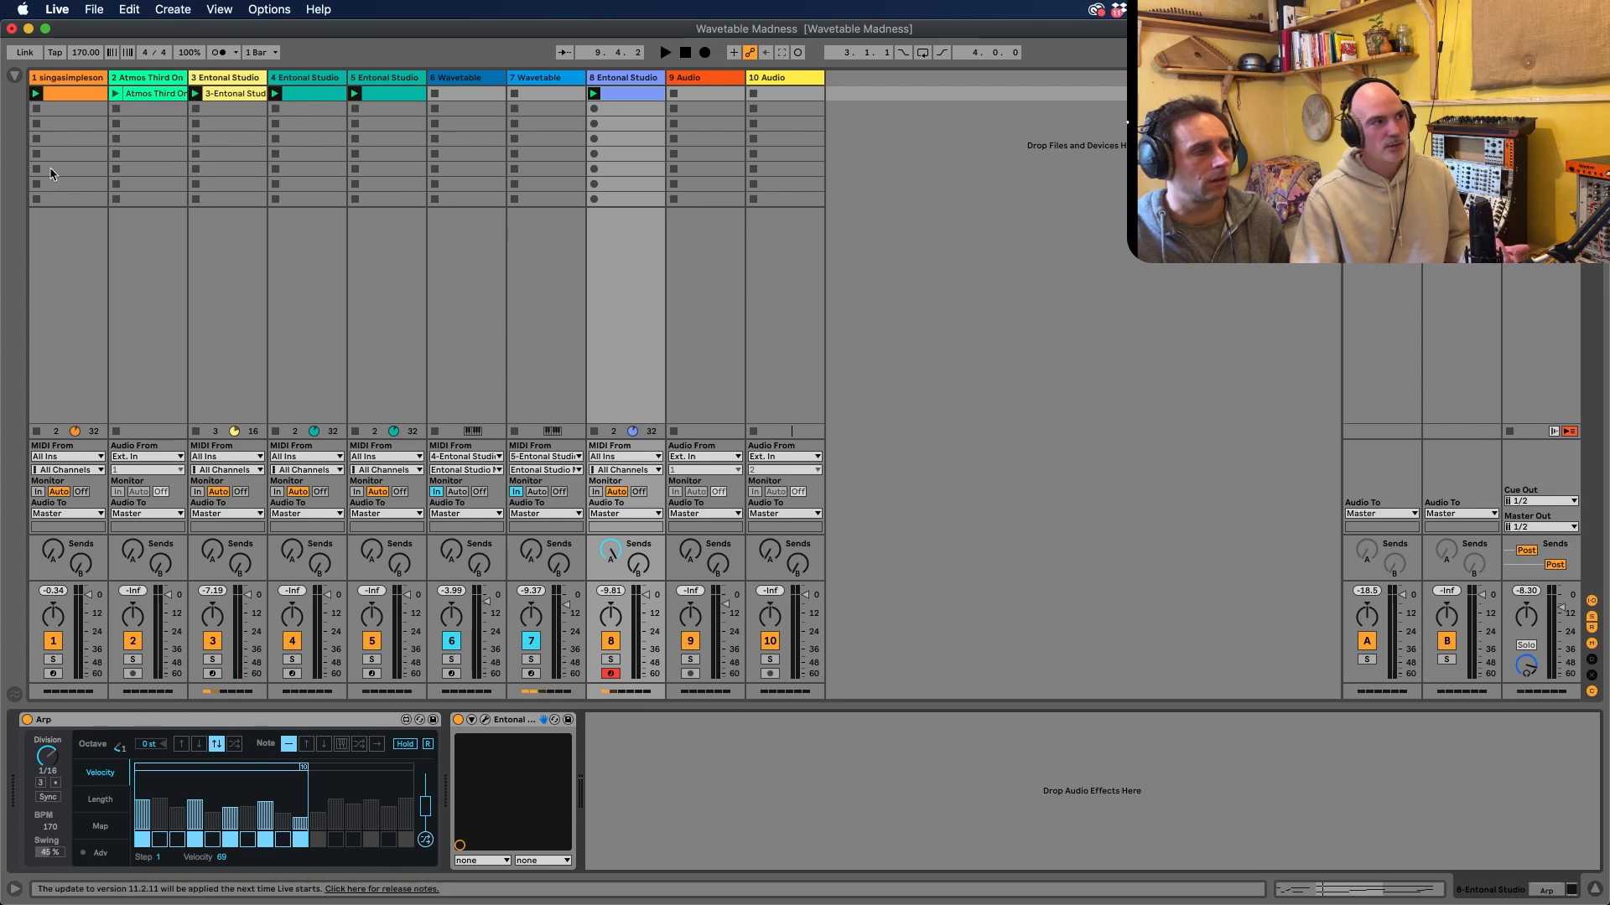
left_click(14, 75)
left_click(72, 362)
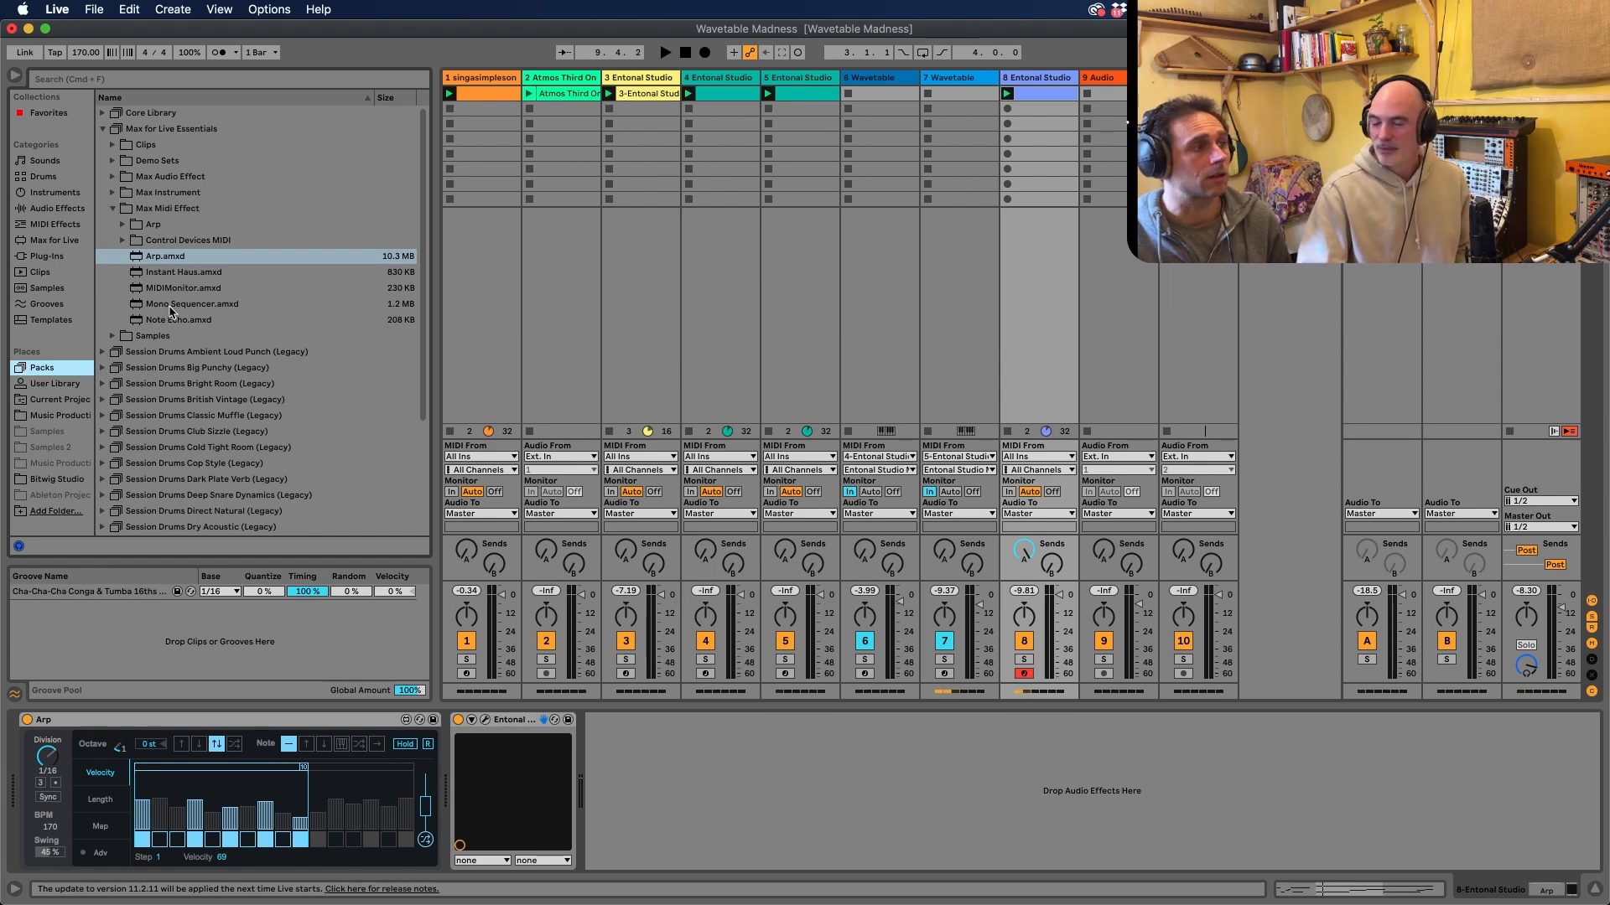
left_click_drag(170, 307, 1075, 524)
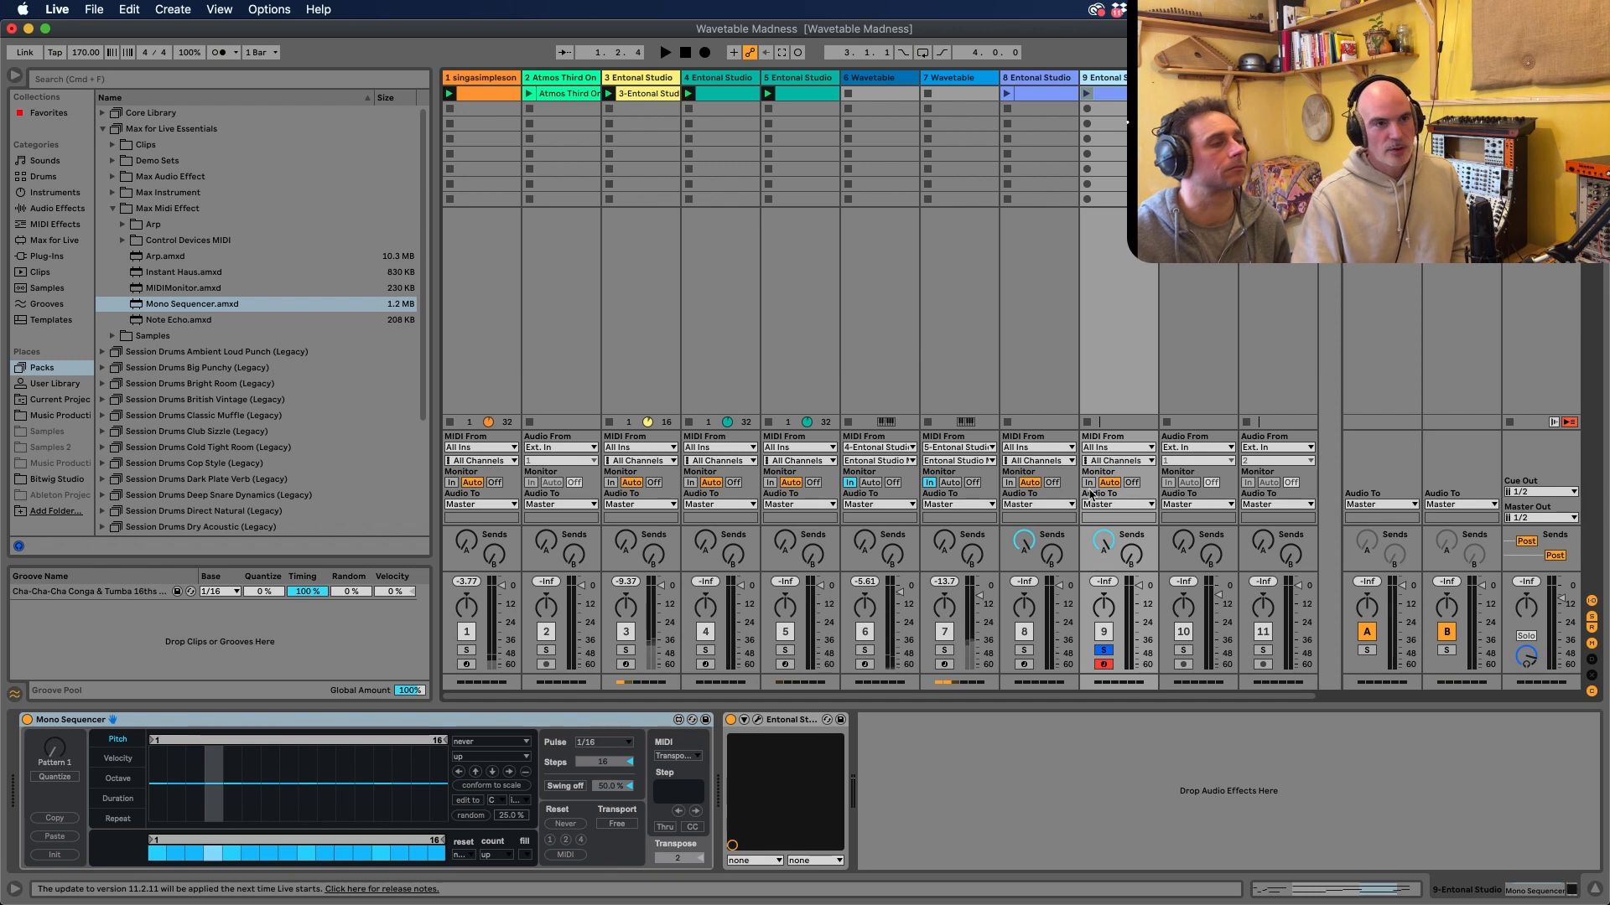
Start playback and look through the Mono Sequencer's MIDI mode options without changing the mode
key("space")
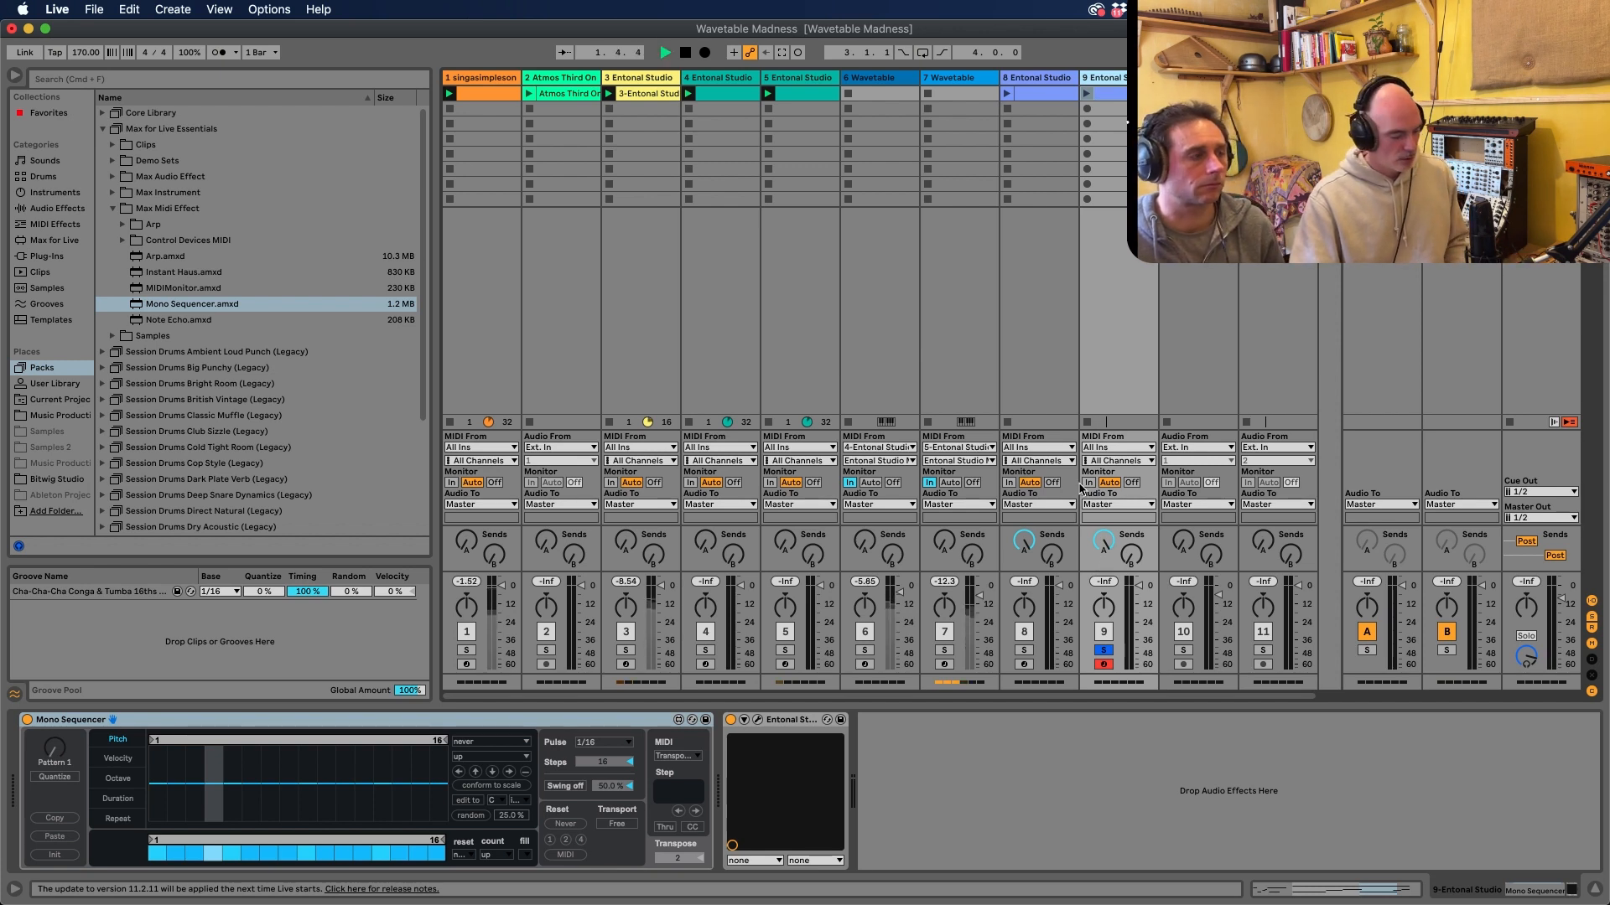
left_click(675, 756)
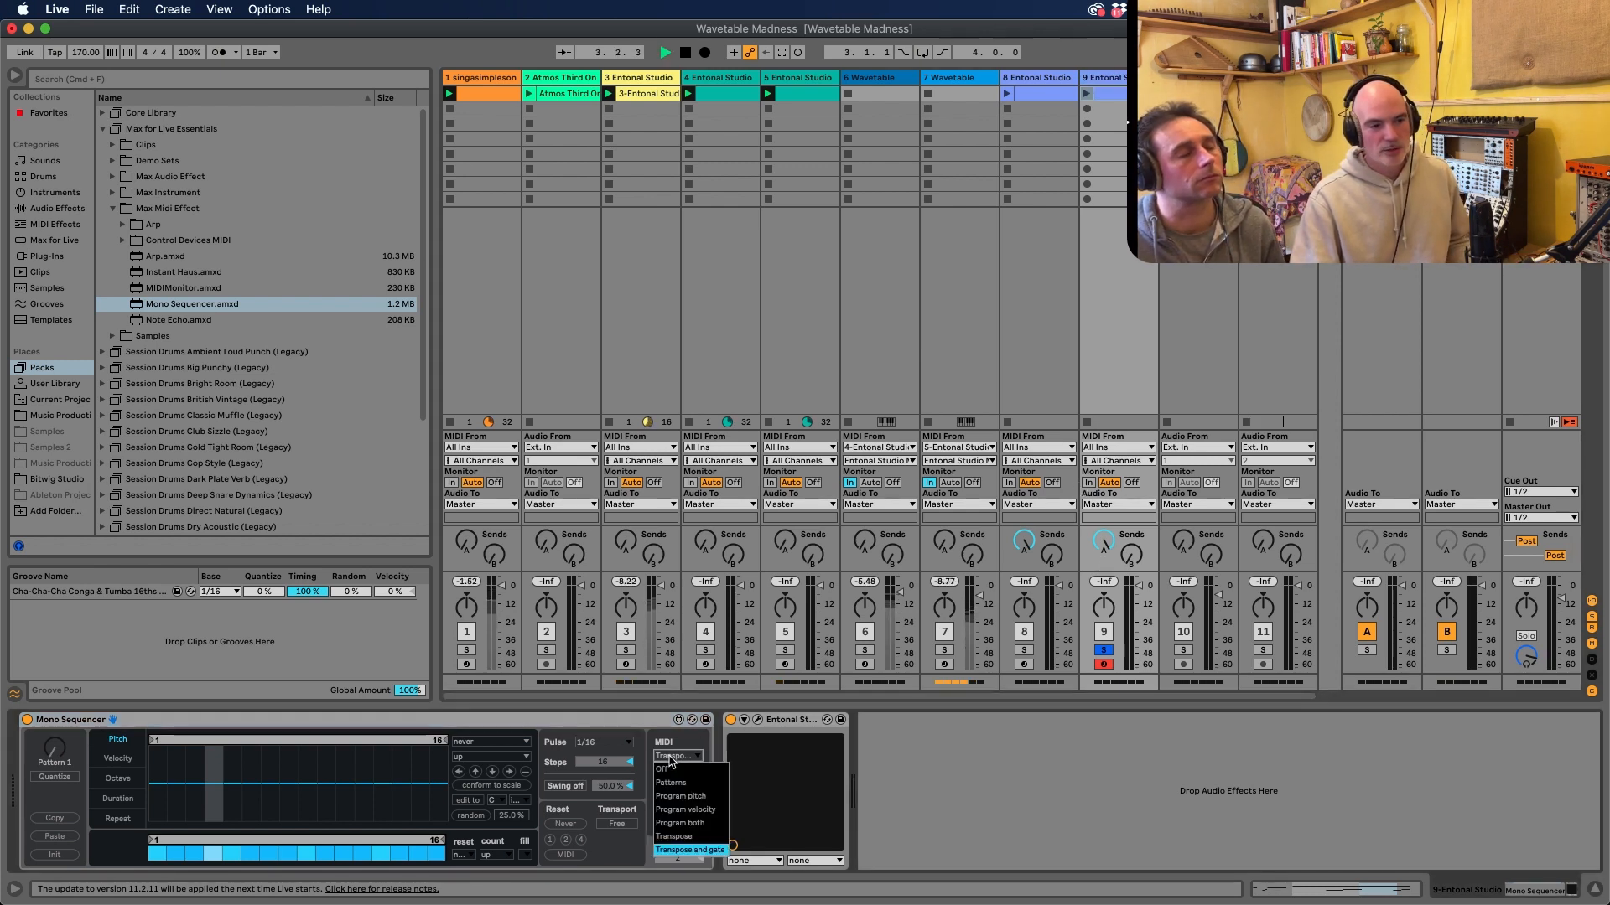
left_click(670, 758)
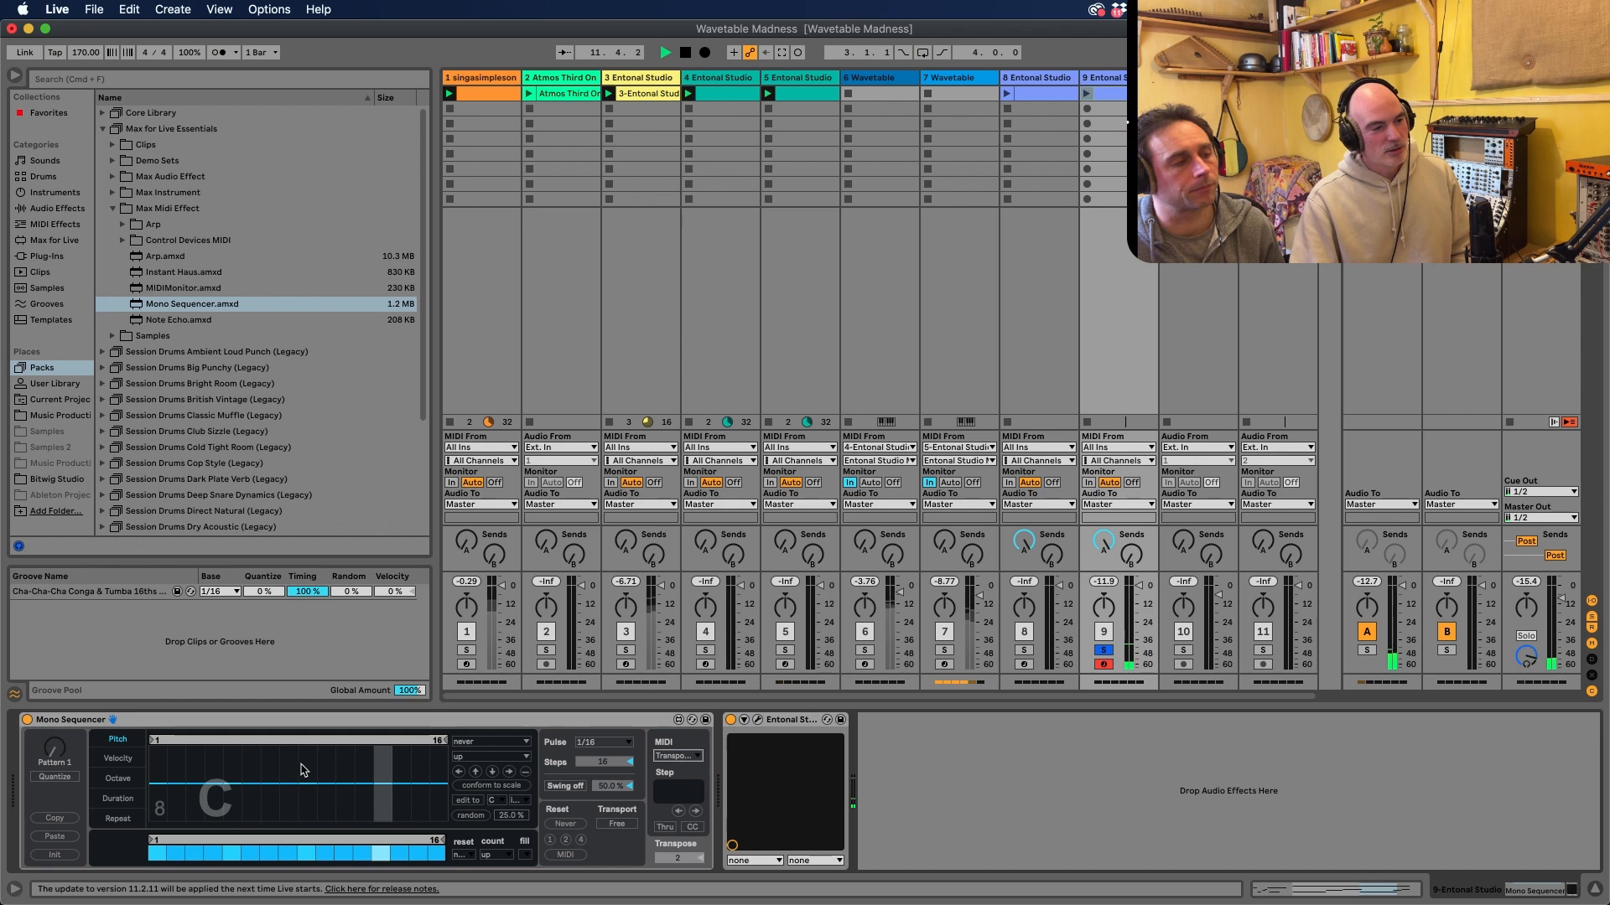
Randomise the Mono Sequencer's pitch steps and fill its on/off step pattern at random
left_click(472, 815)
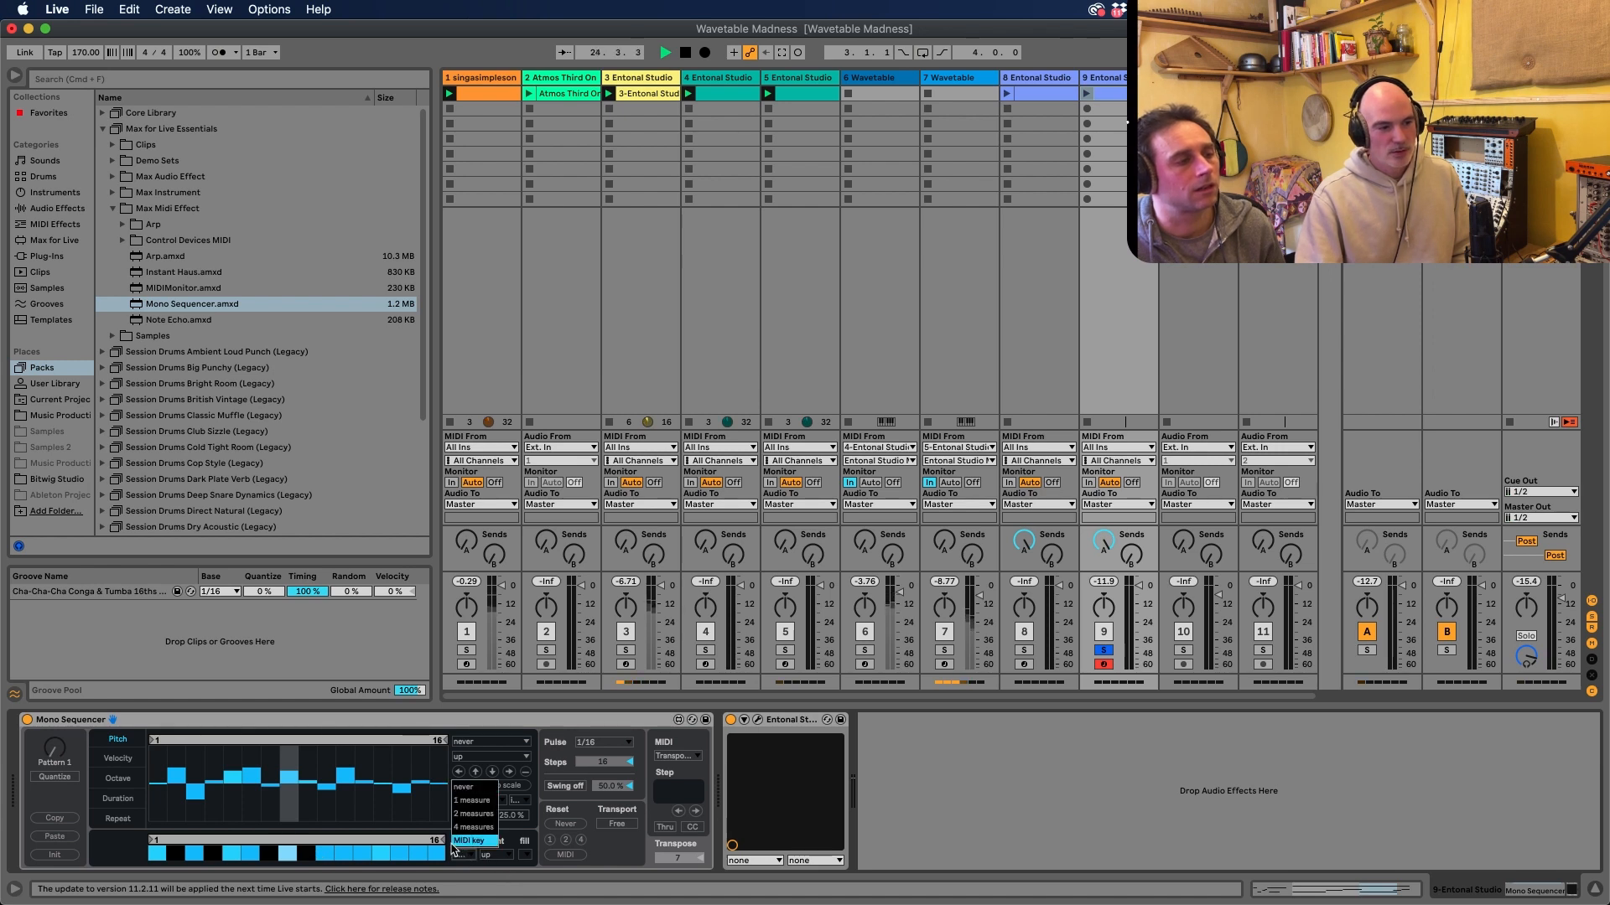
left_click(526, 856)
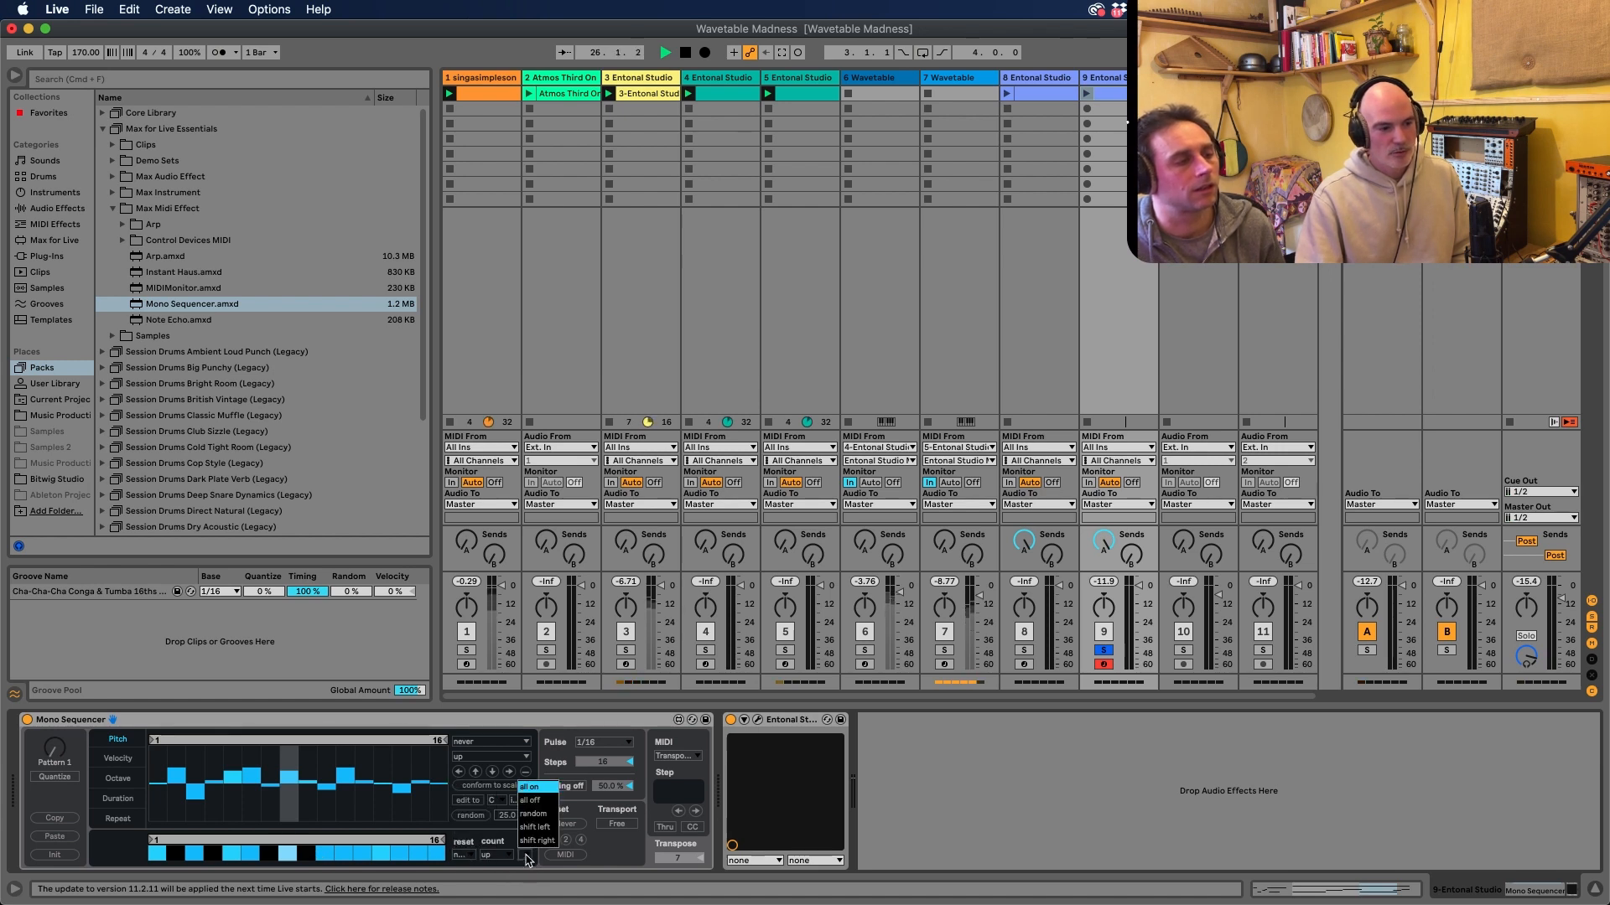
left_click(536, 814)
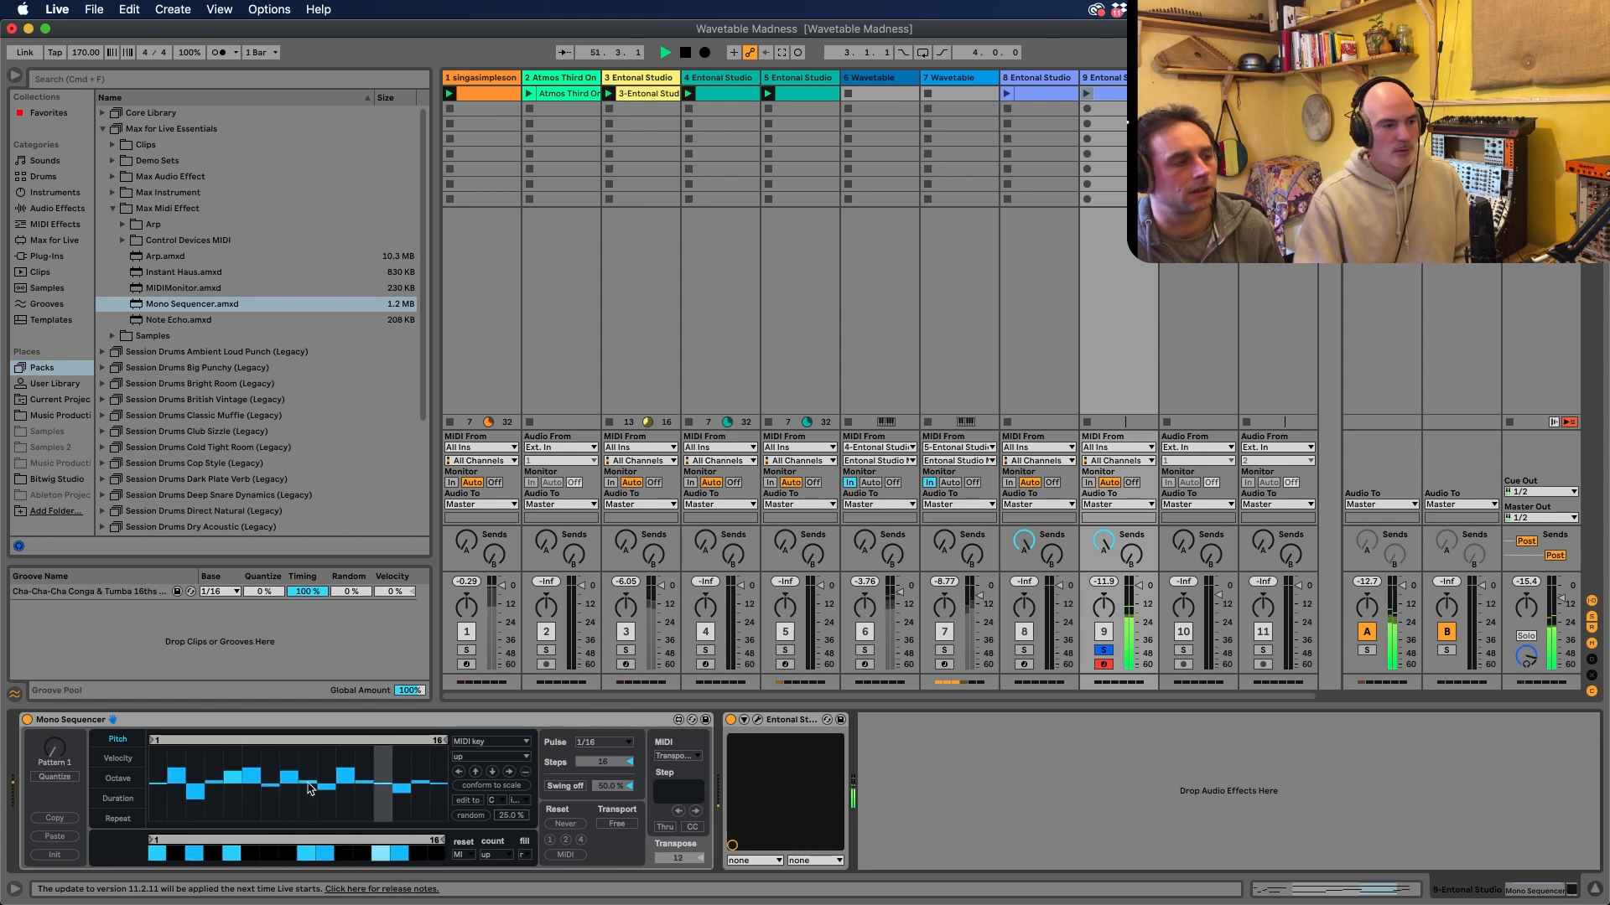
Turn on the Mono Sequencer's swing and raise it to about 69%
left_click(567, 786)
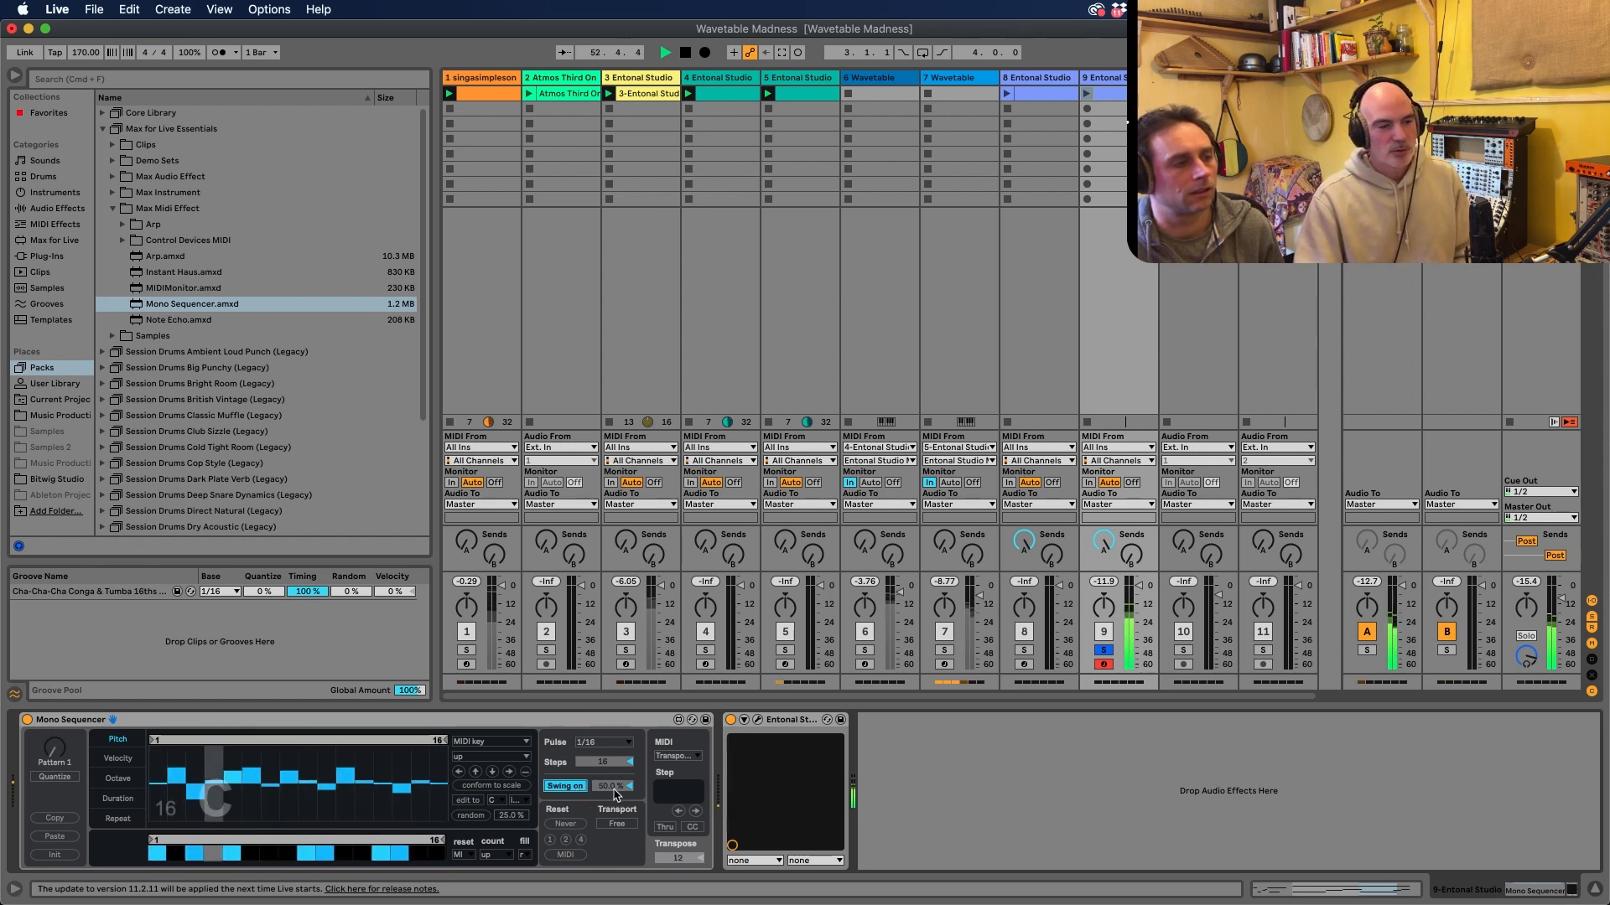
left_click_drag(614, 786, 614, 765)
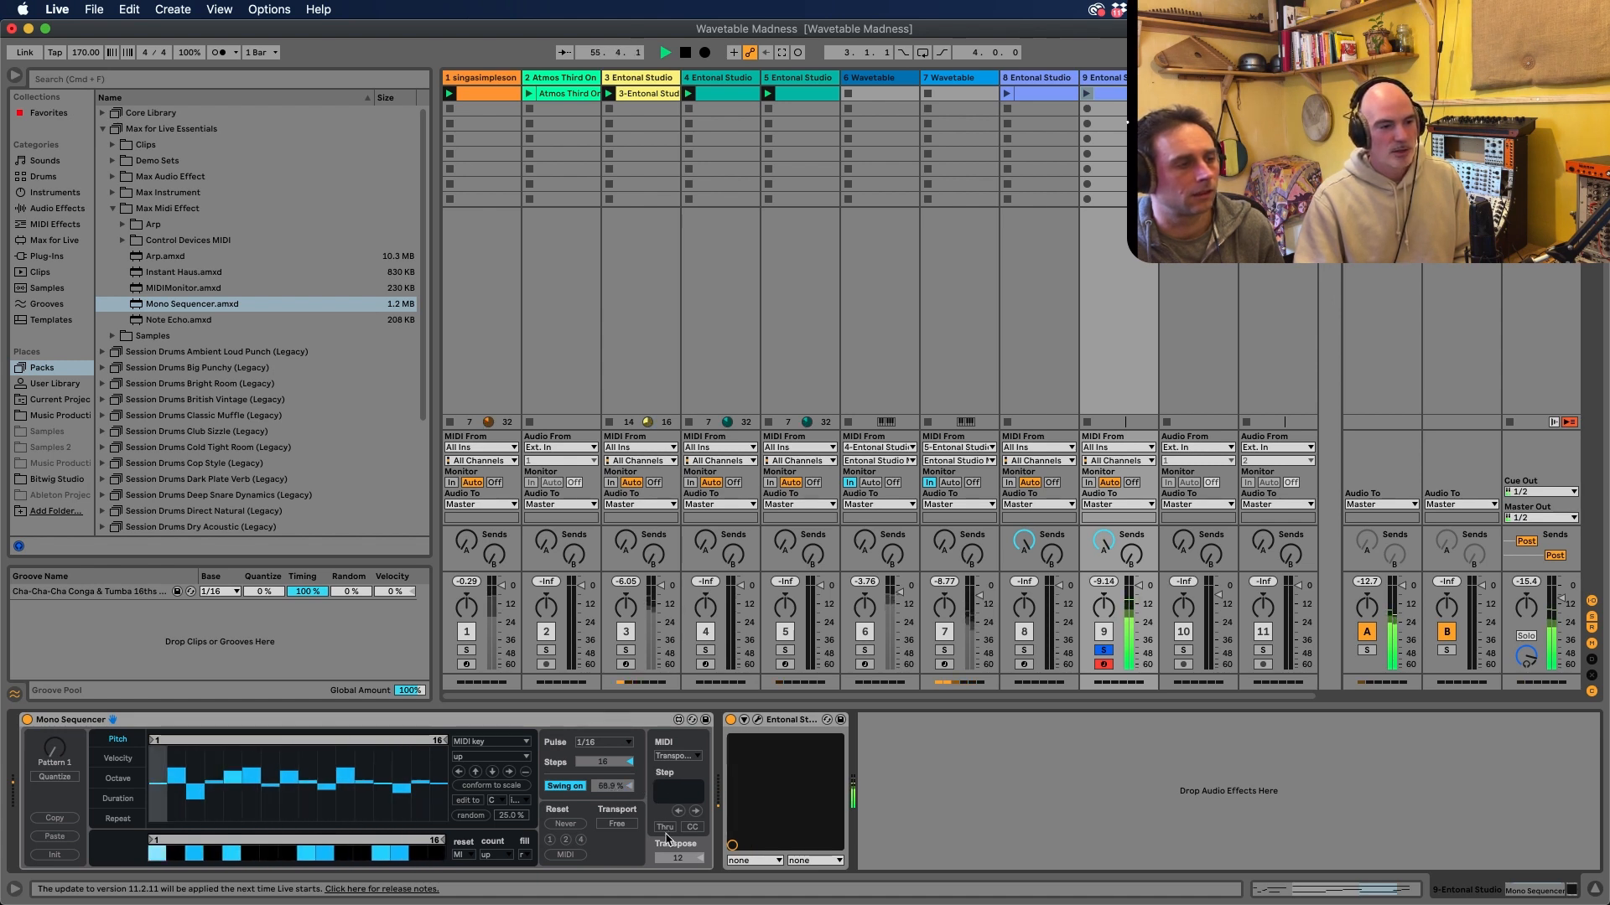
Randomise the Mono Sequencer's step velocities and durations
left_click(121, 759)
left_click(470, 816)
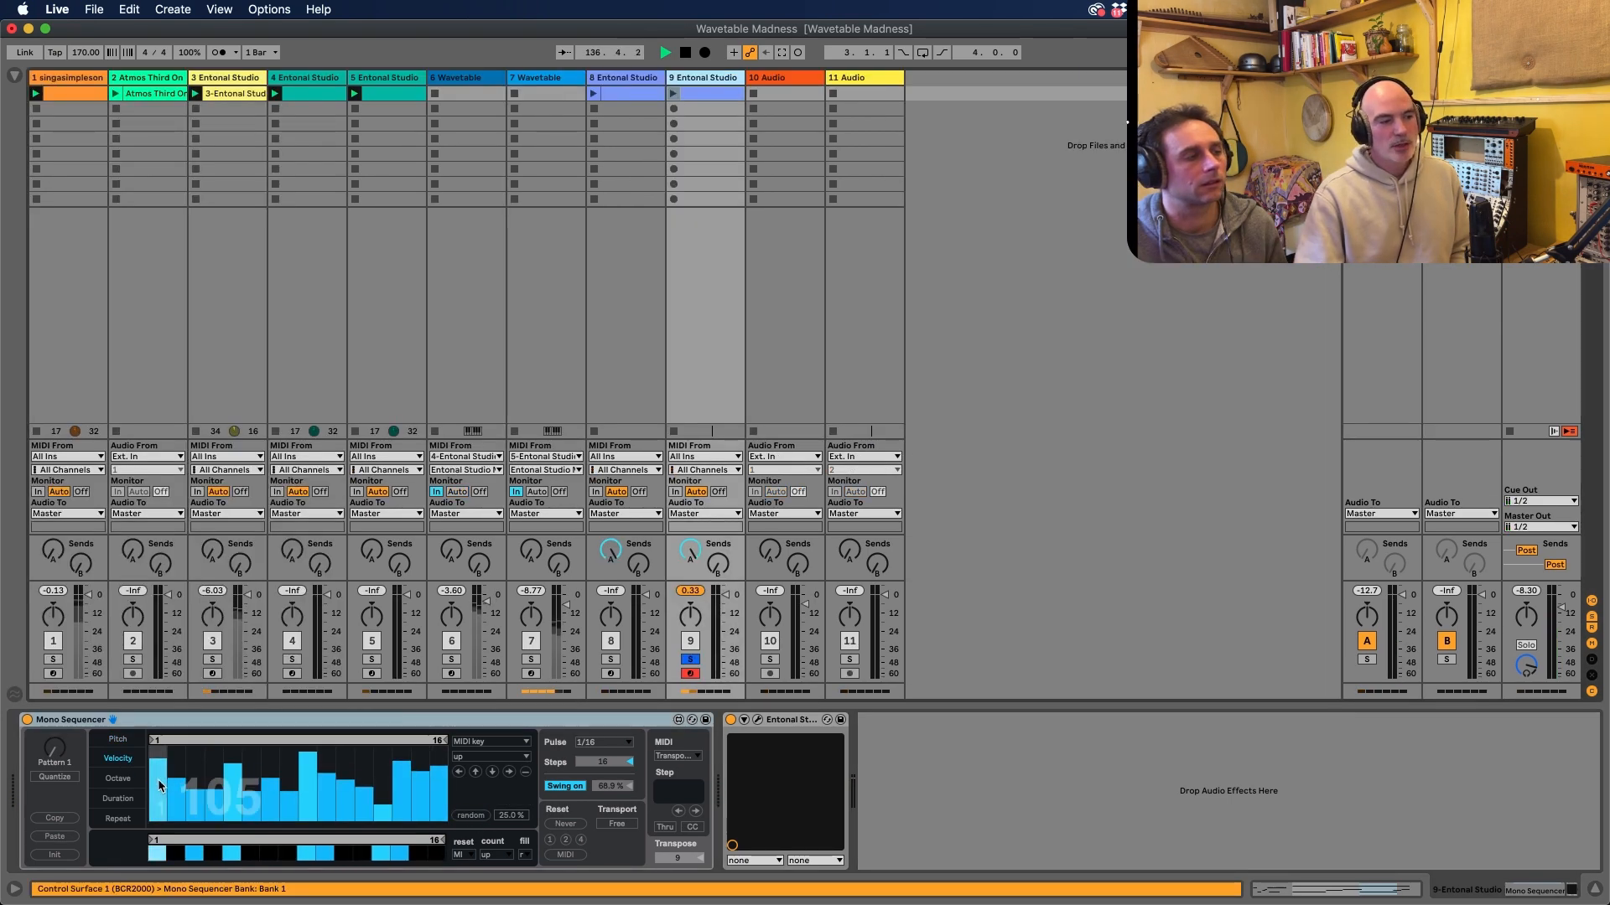
left_click(472, 816)
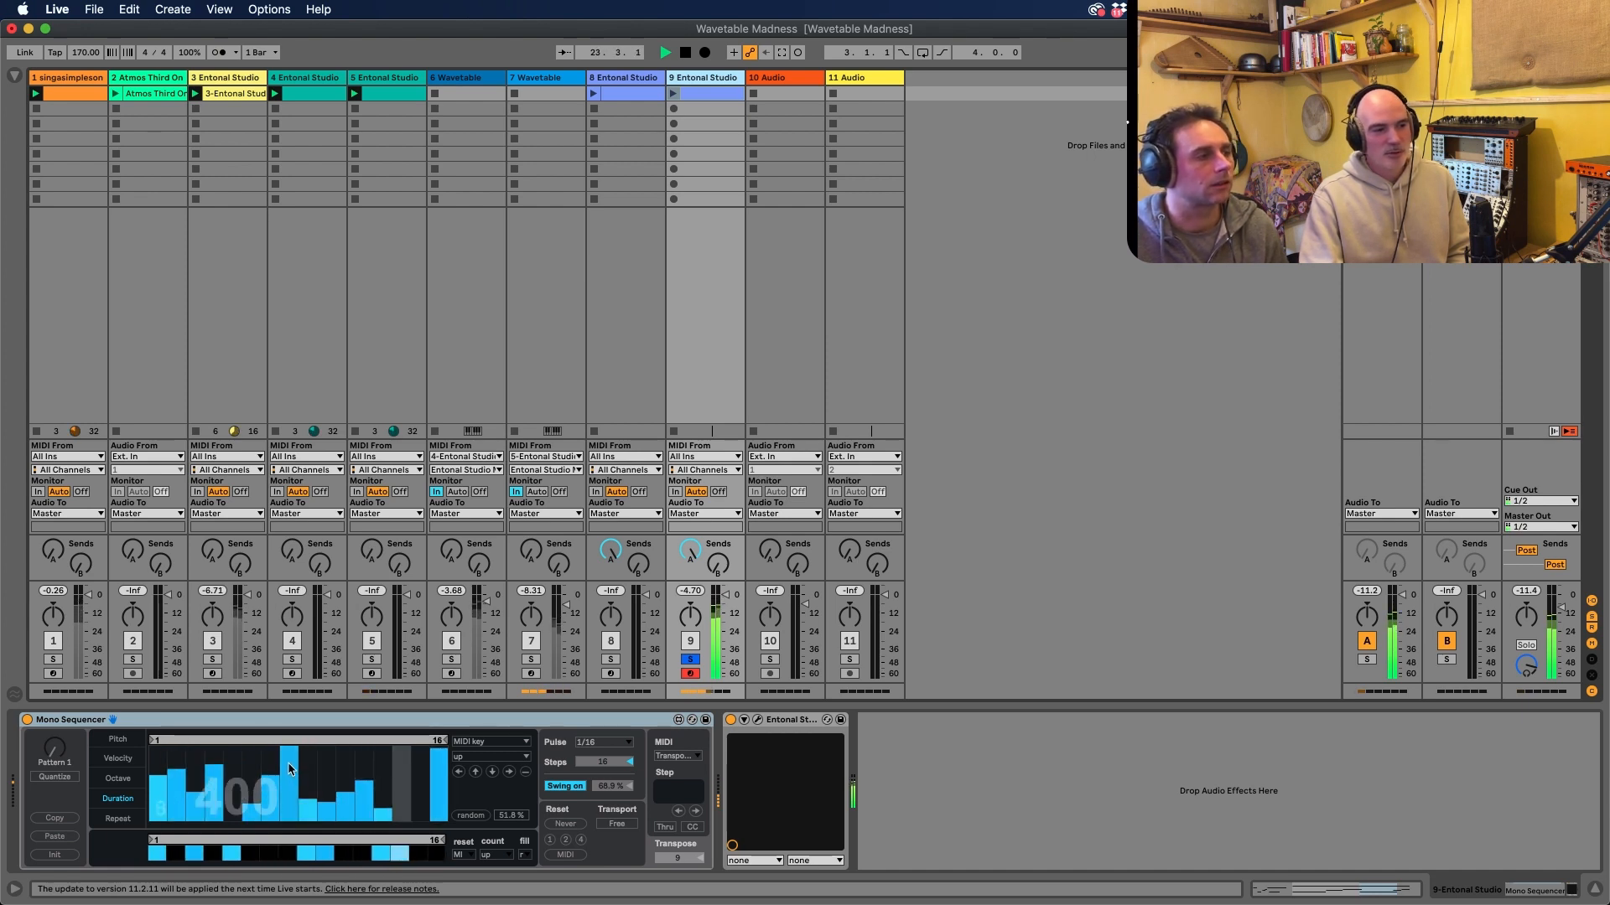
Redraw the Mono Sequencer's velocities high on the first two steps and lower on the rest, and shorten the velocity loop to 8 steps
left_click(118, 757)
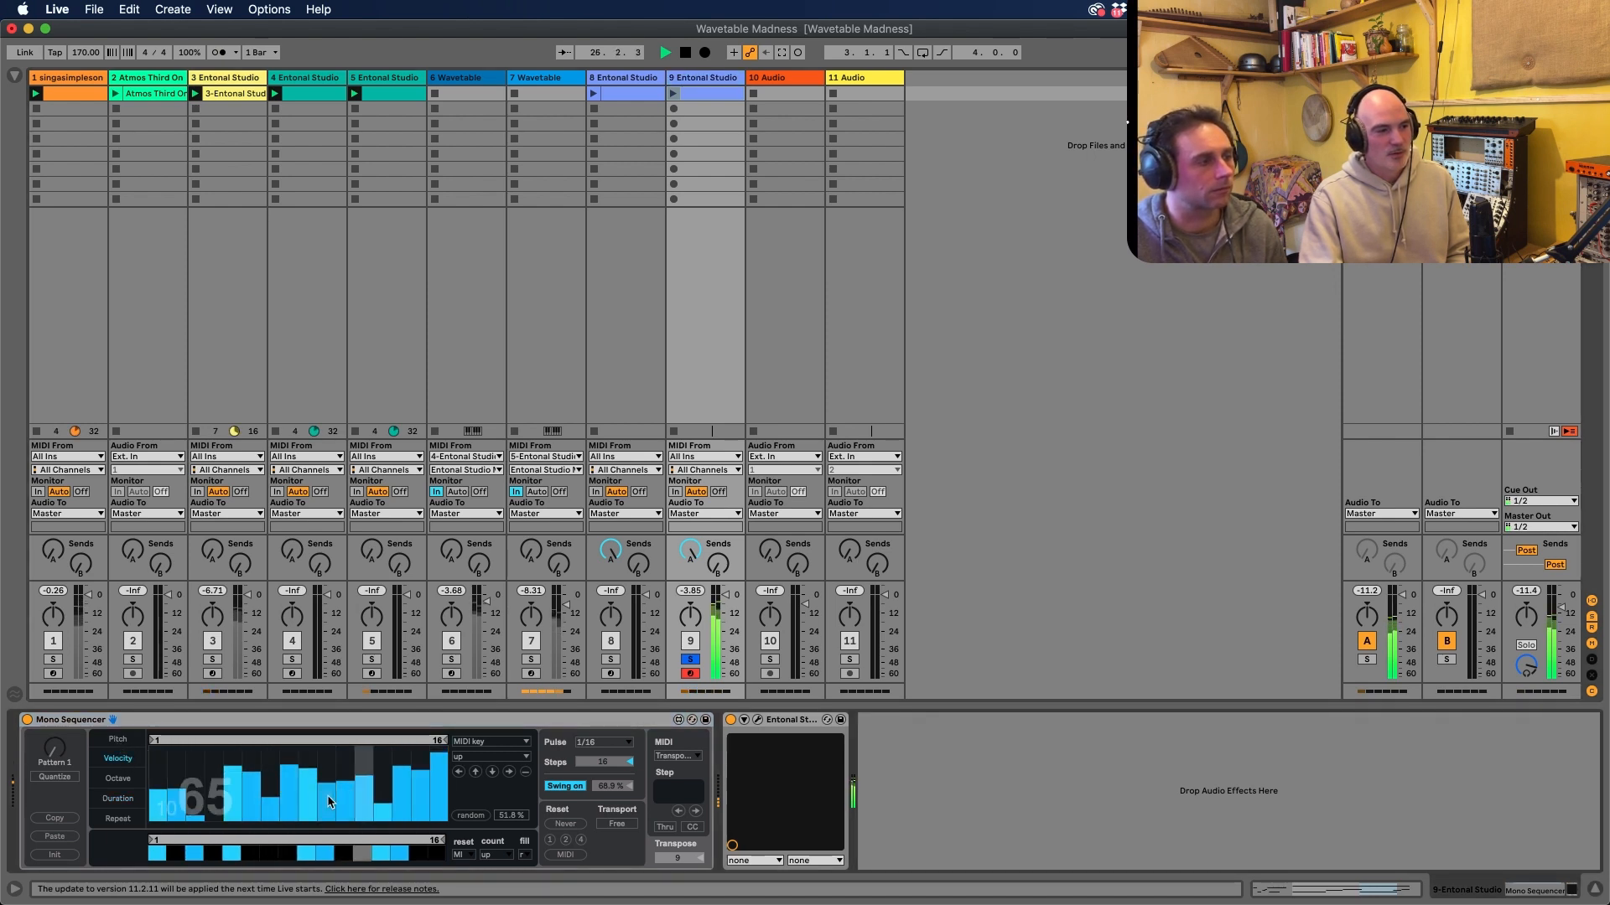
left_click_drag(368, 814, 439, 810)
mouse_move(345, 786)
left_mouse_down()
mouse_move(201, 817)
mouse_move(164, 743)
left_mouse_up()
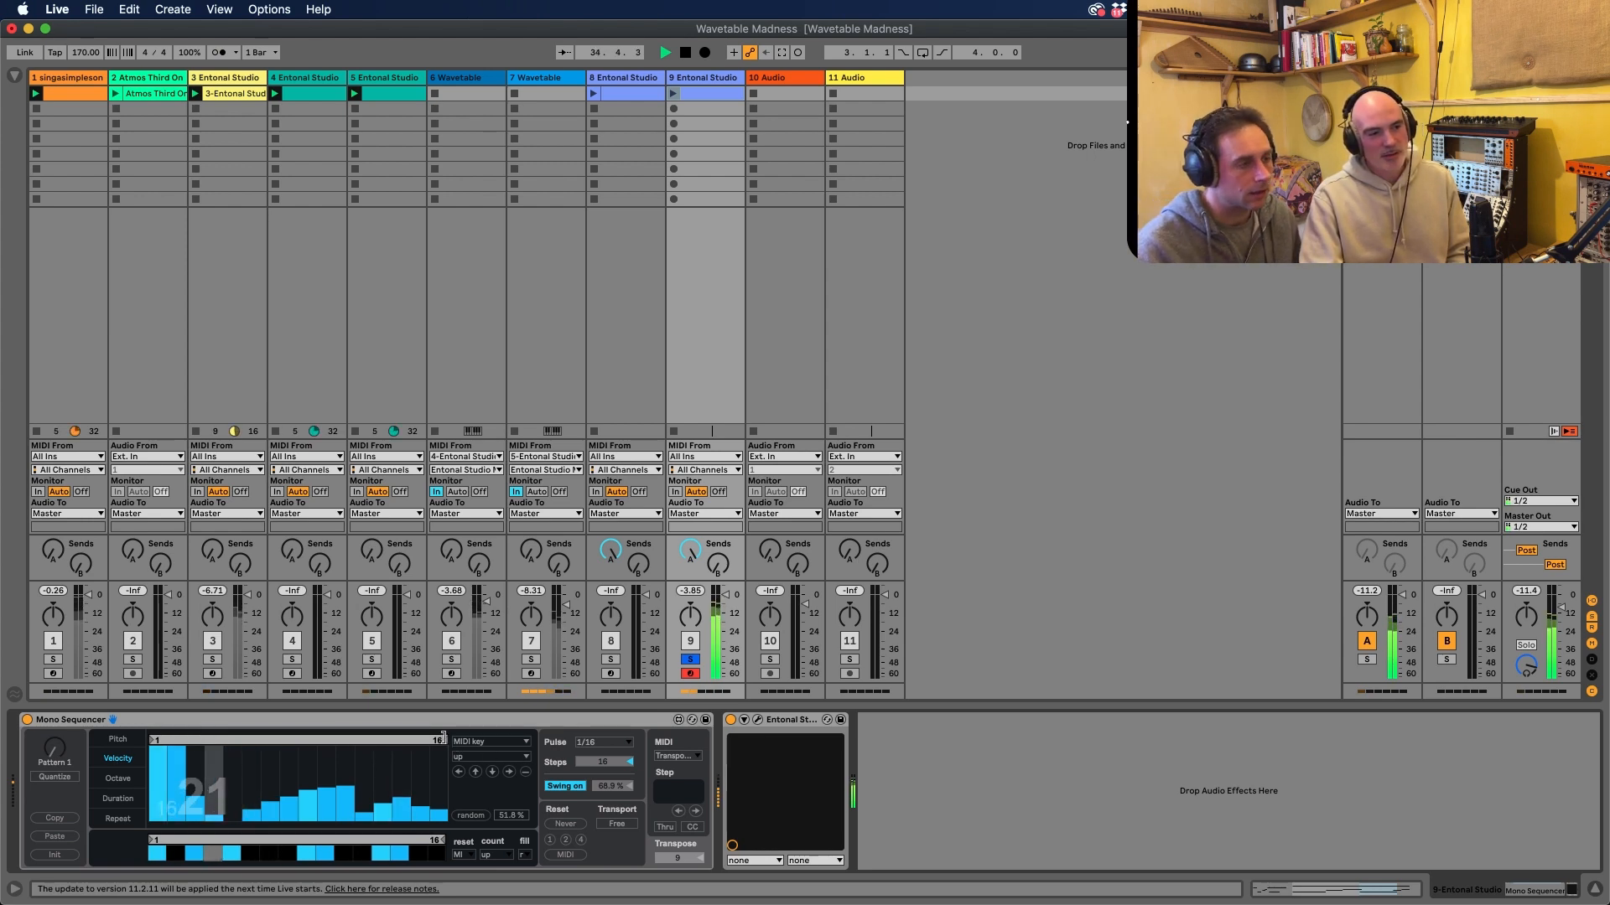
left_click_drag(444, 744, 306, 735)
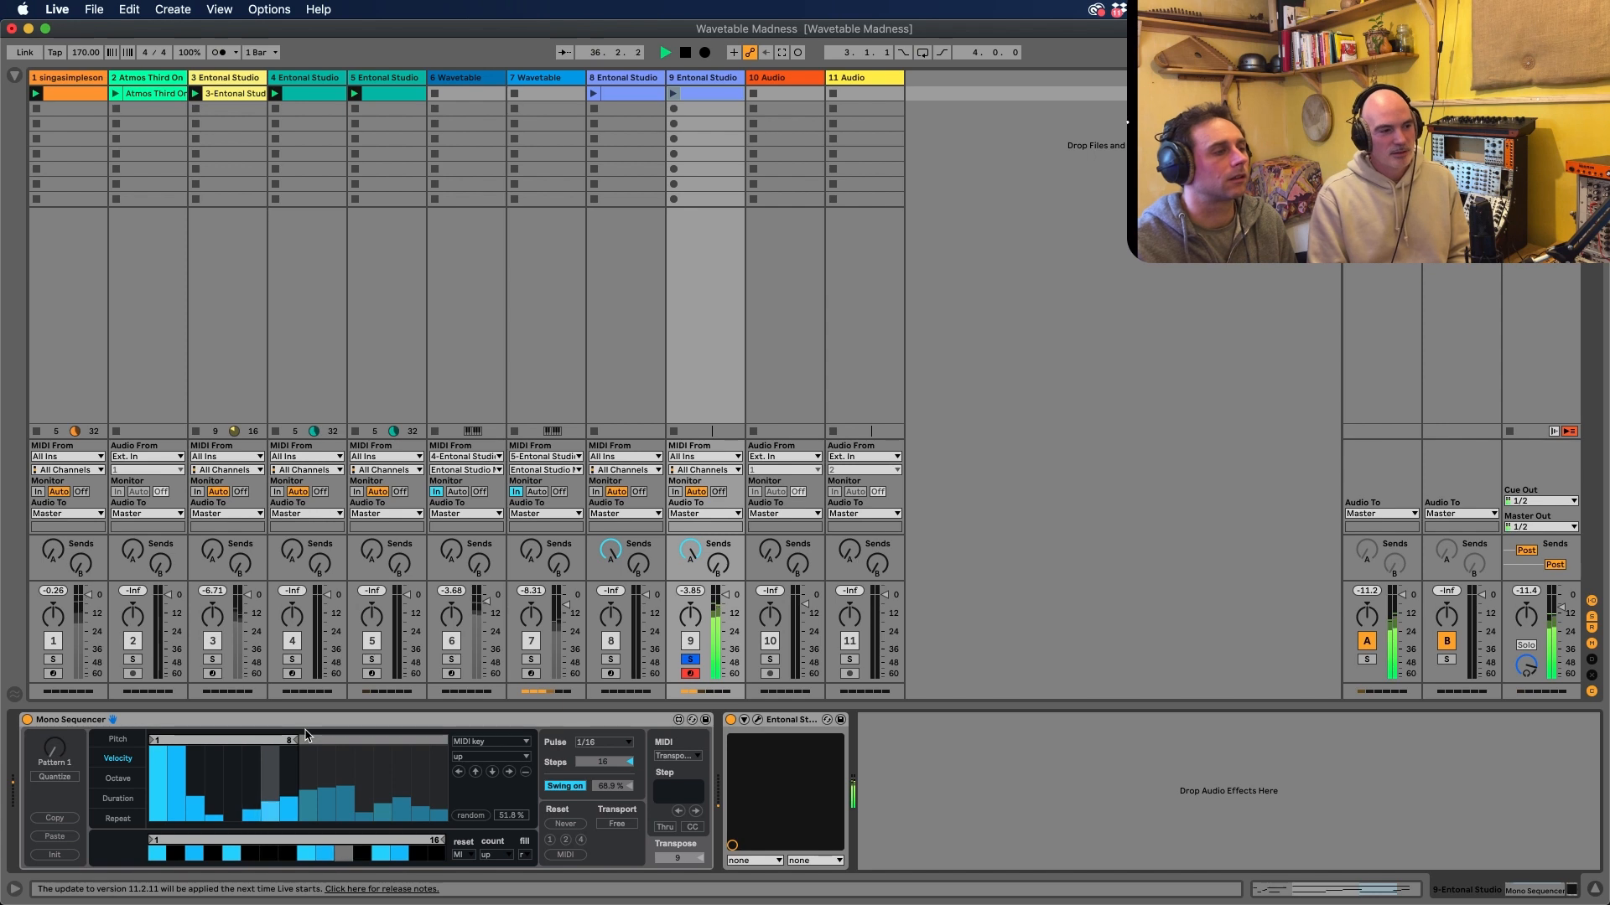
Turn on steps 7 and 8 of the pattern, pull step 7's velocity to the minimum and lower step 8's to 16
left_click(271, 854)
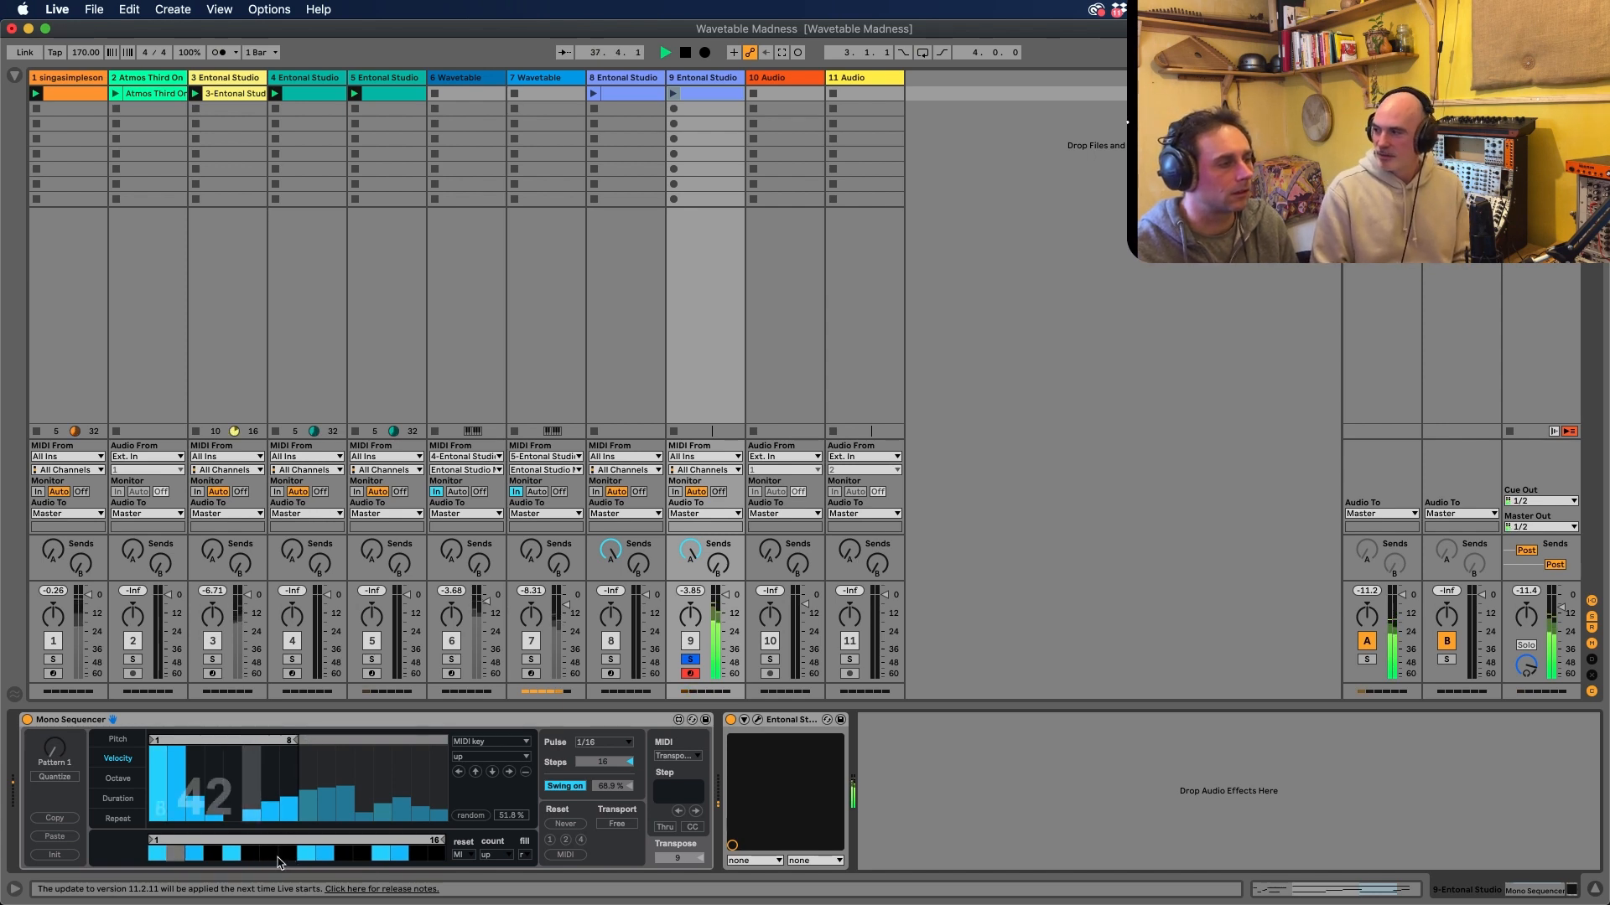
left_click(285, 853)
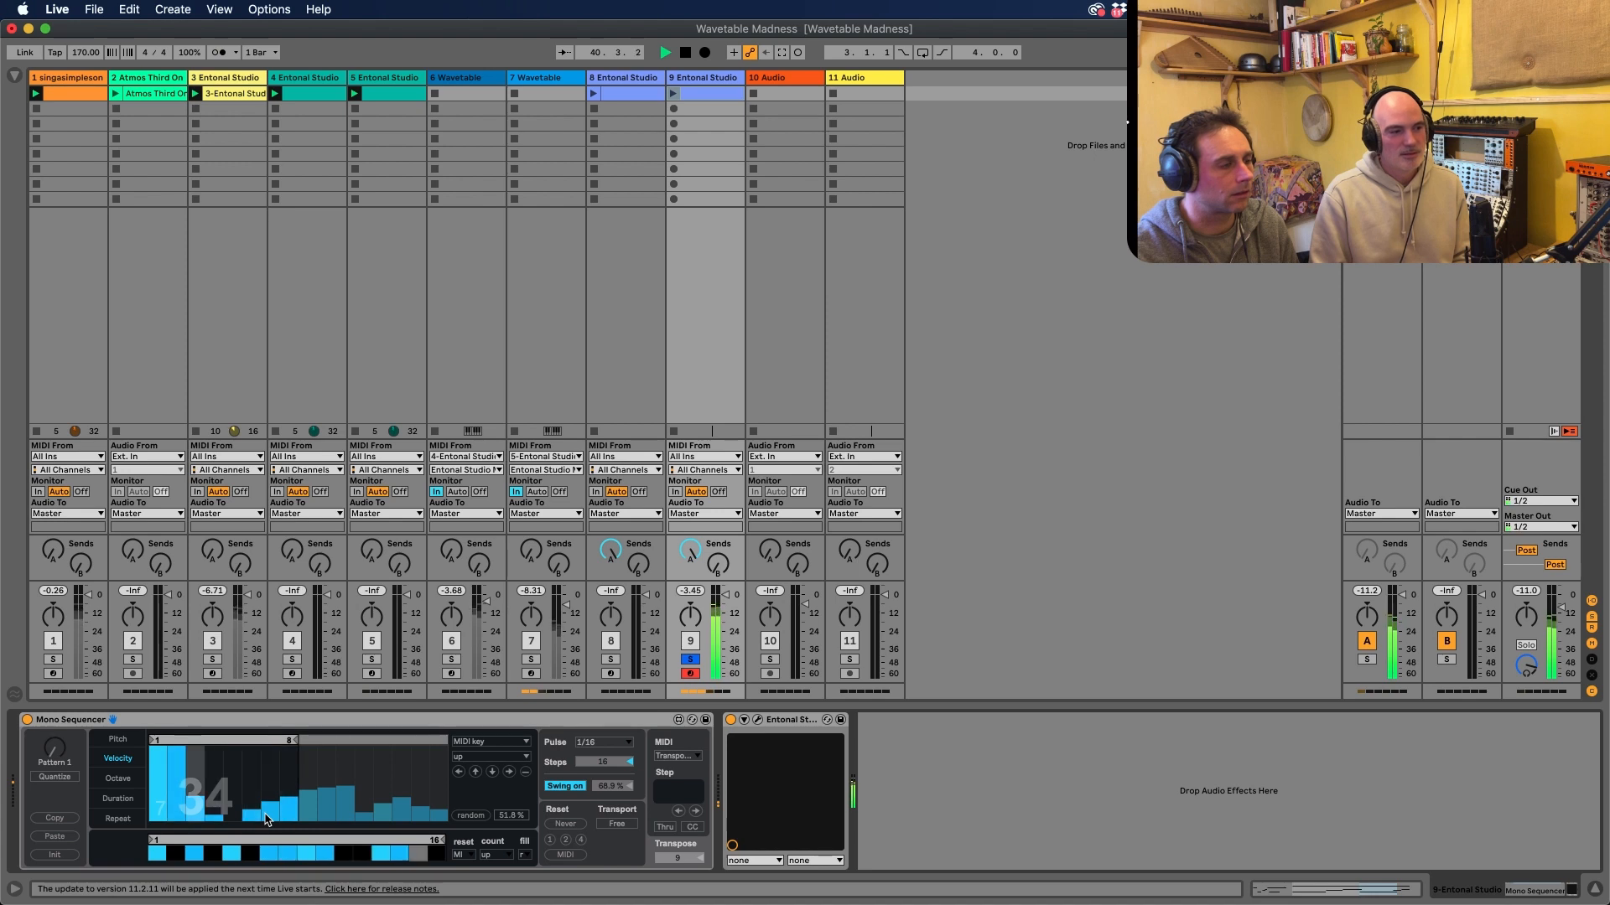
left_click_drag(266, 819, 270, 832)
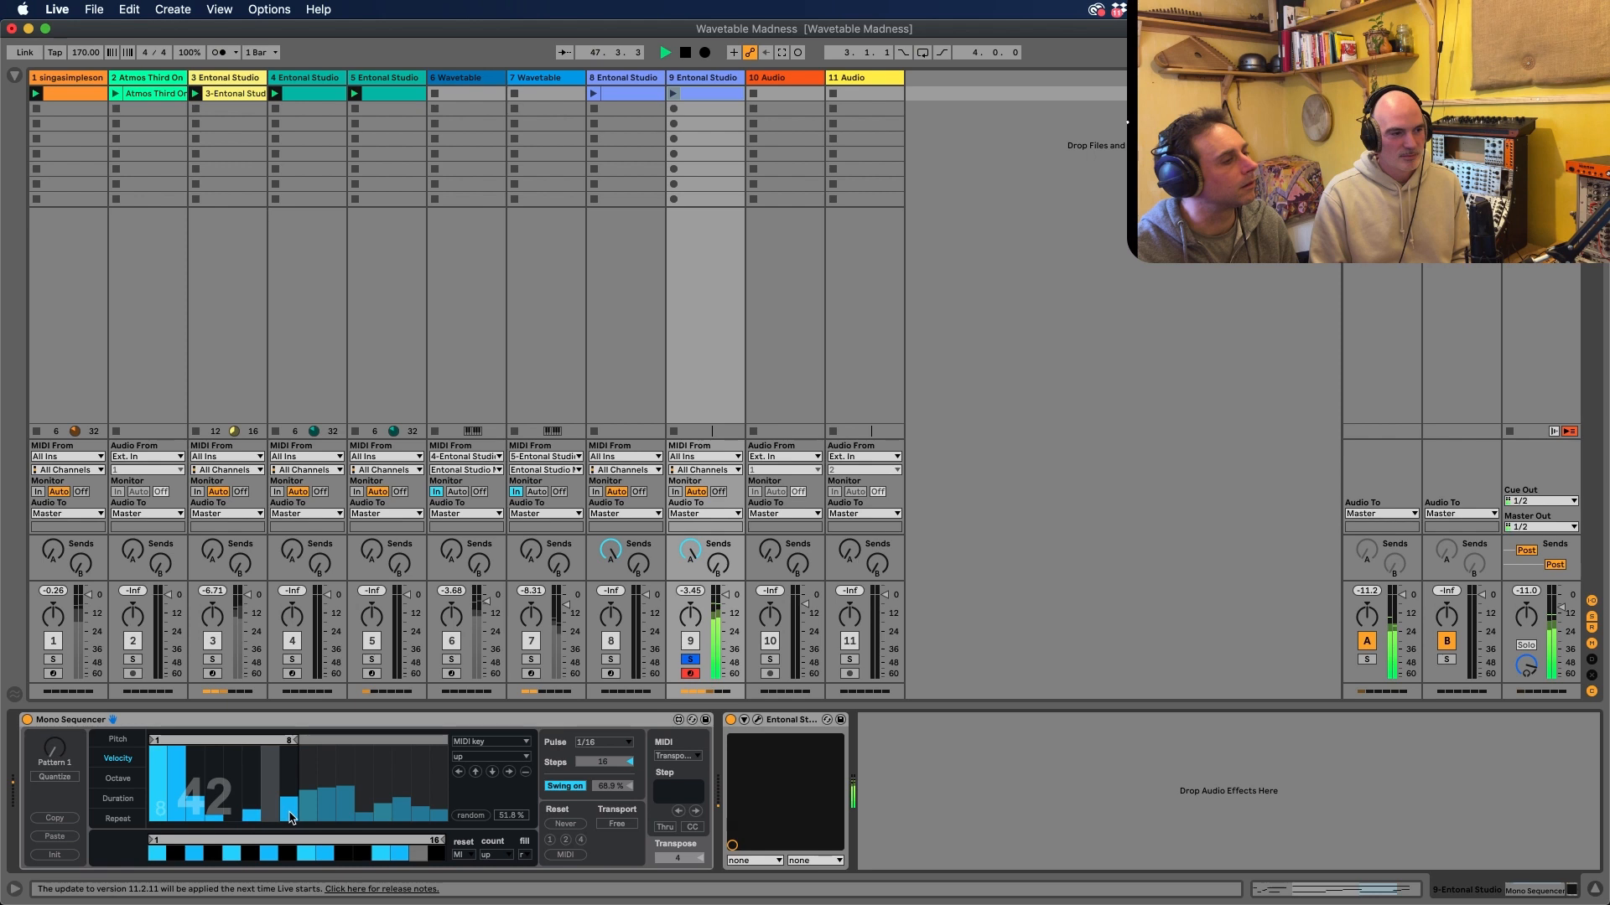
left_click(288, 812)
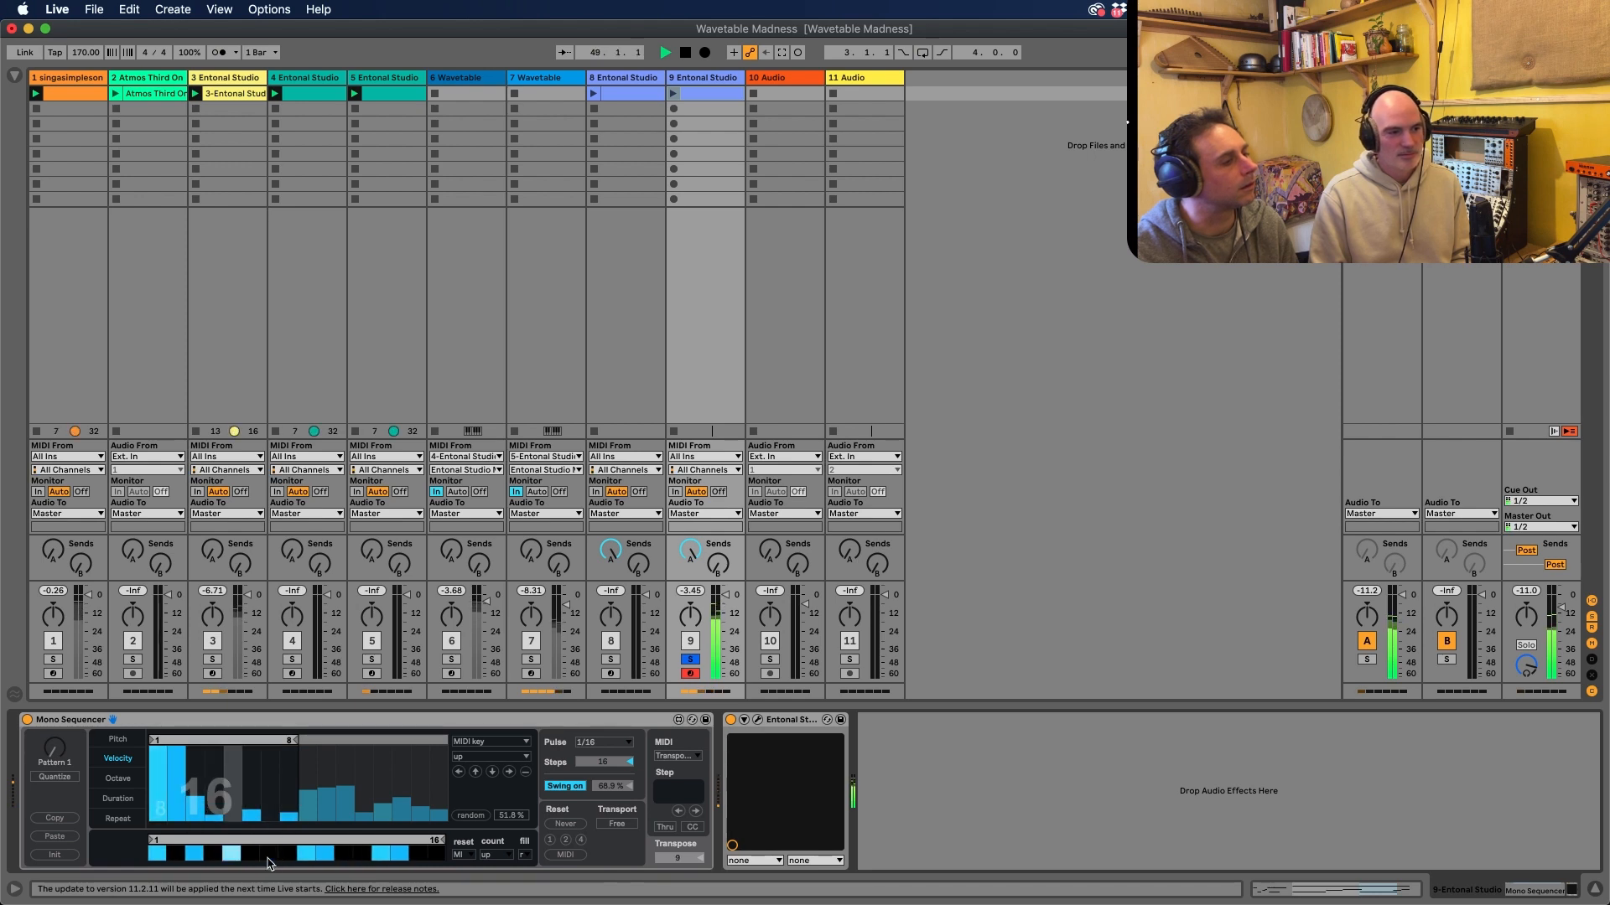
Shorten the Mono Sequencer's pitch loop to 5 steps and extend its velocity loop to 10 steps
left_click(269, 853)
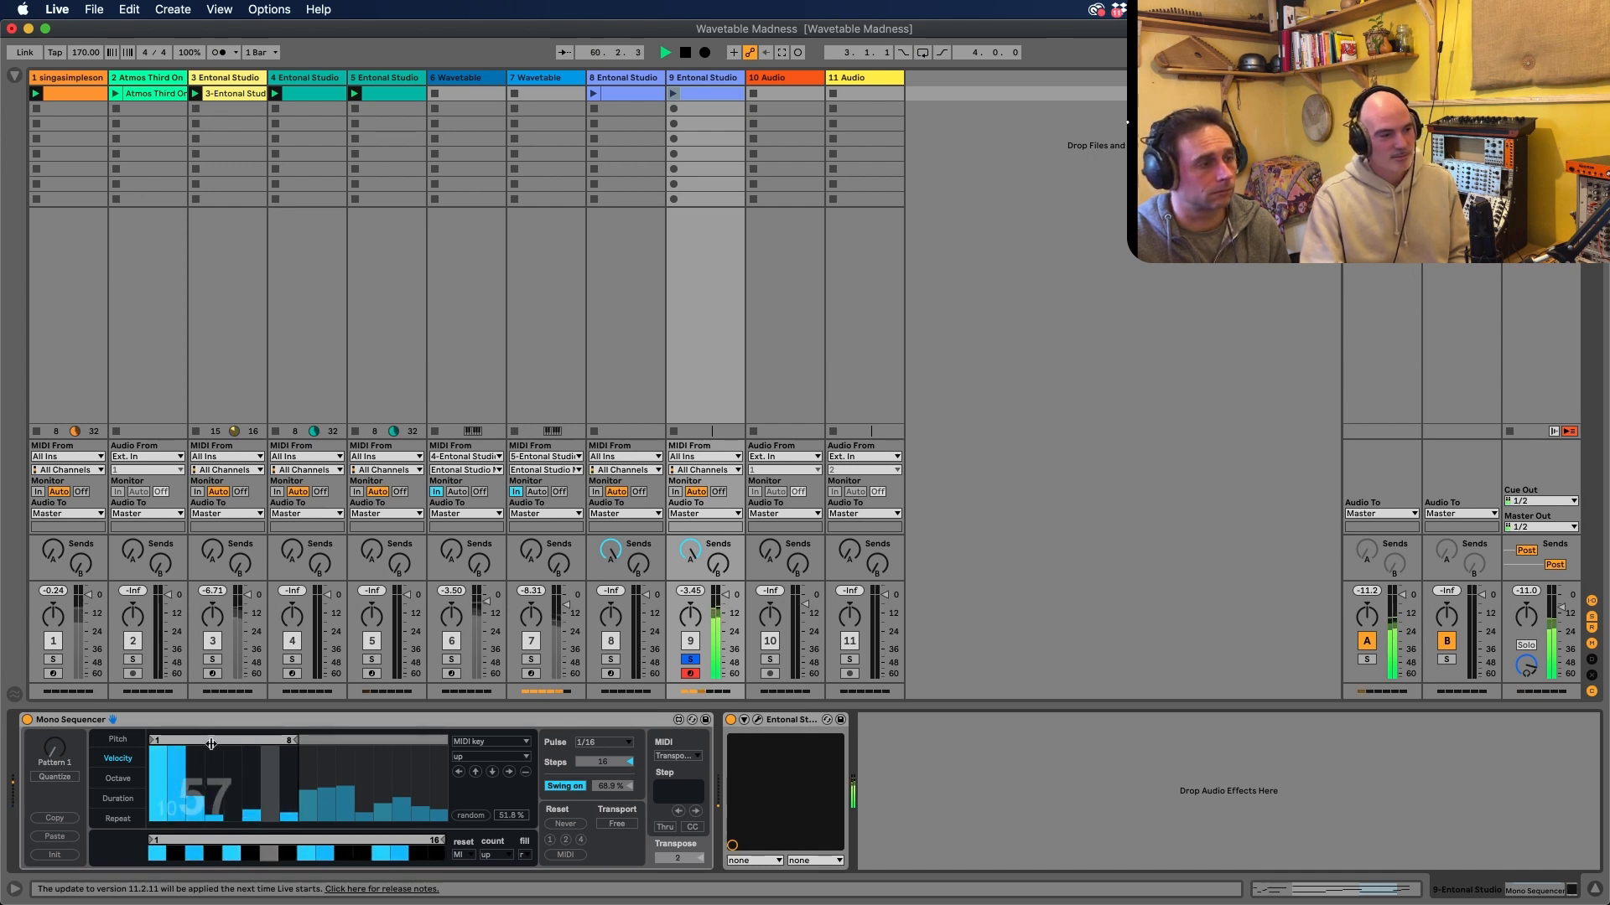
left_click(120, 741)
left_click_drag(443, 741, 245, 726)
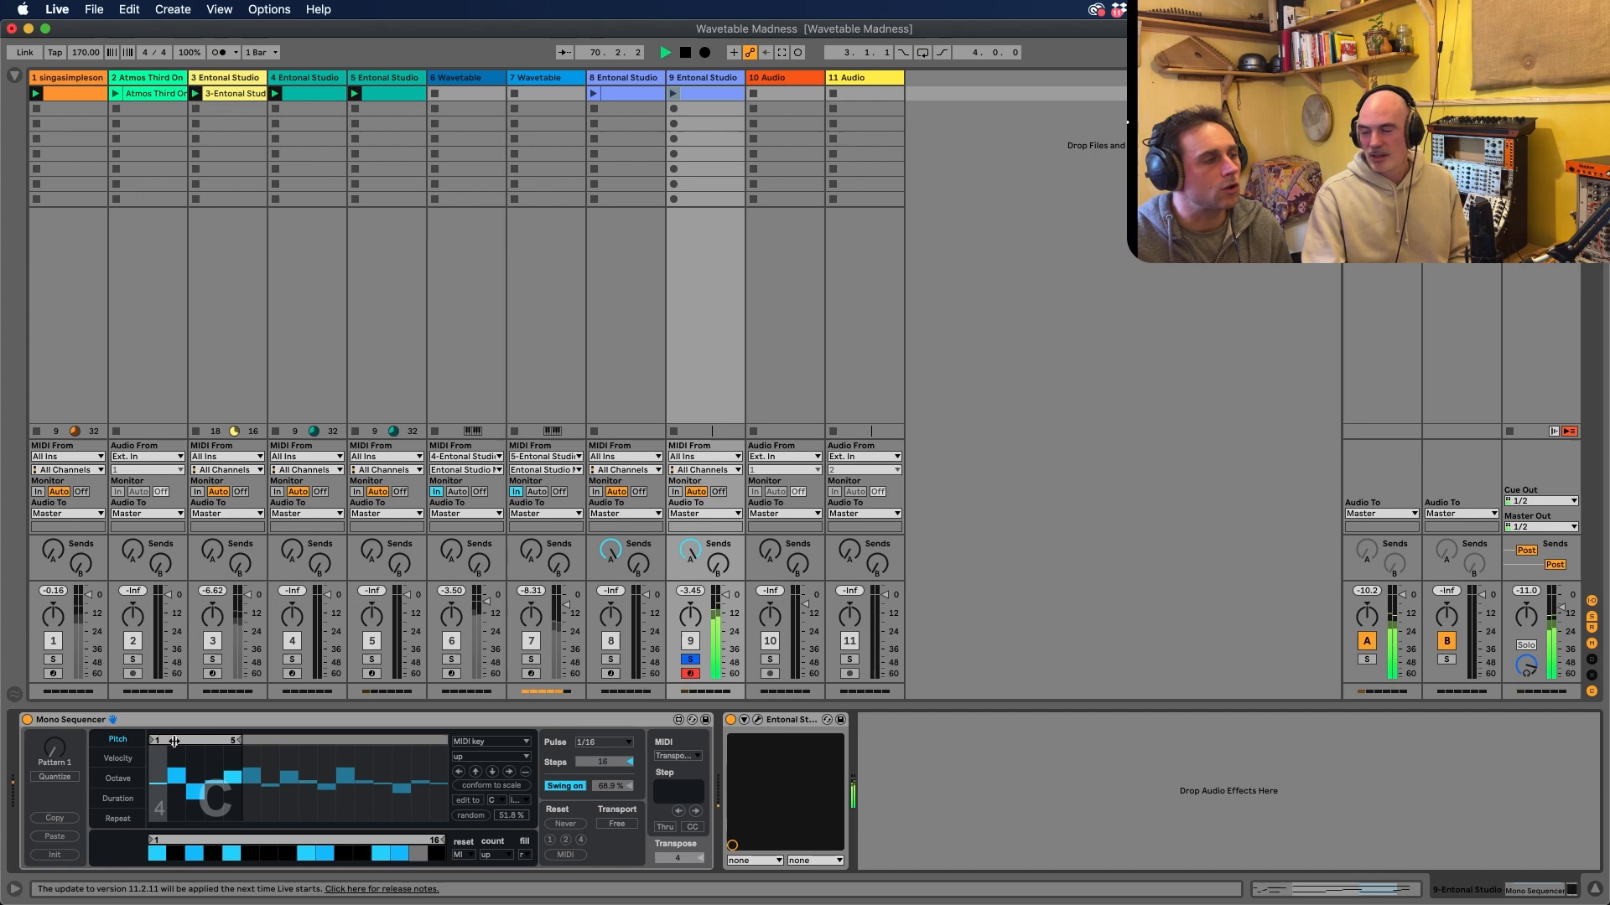
left_click(117, 757)
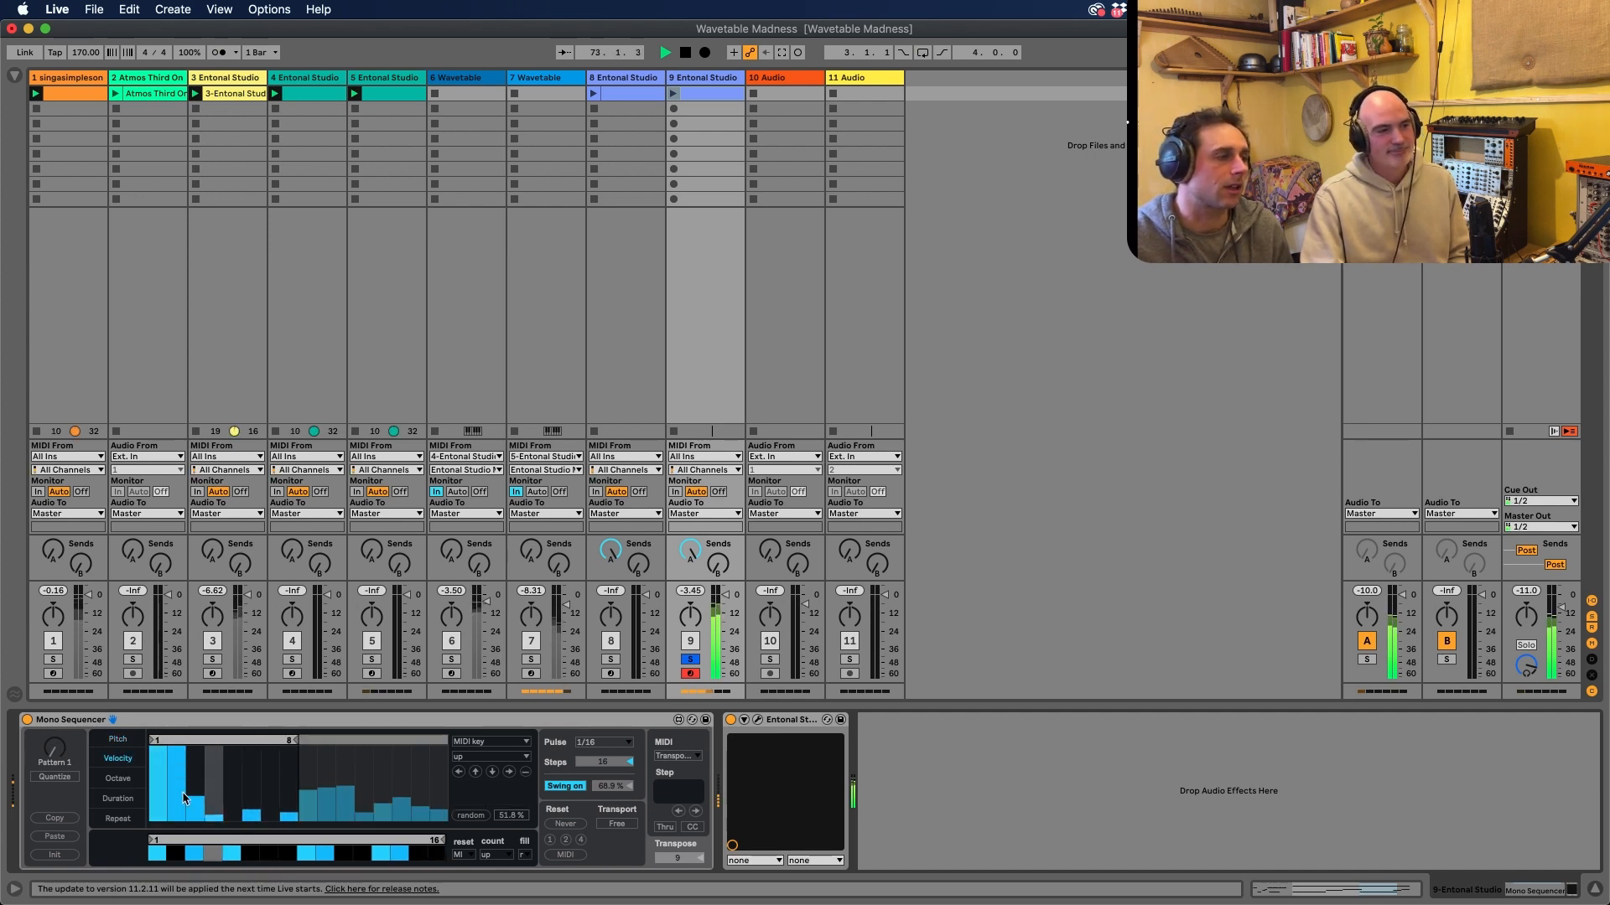
mouse_move(293, 740)
left_mouse_down()
mouse_move(246, 742)
mouse_move(335, 741)
left_mouse_up()
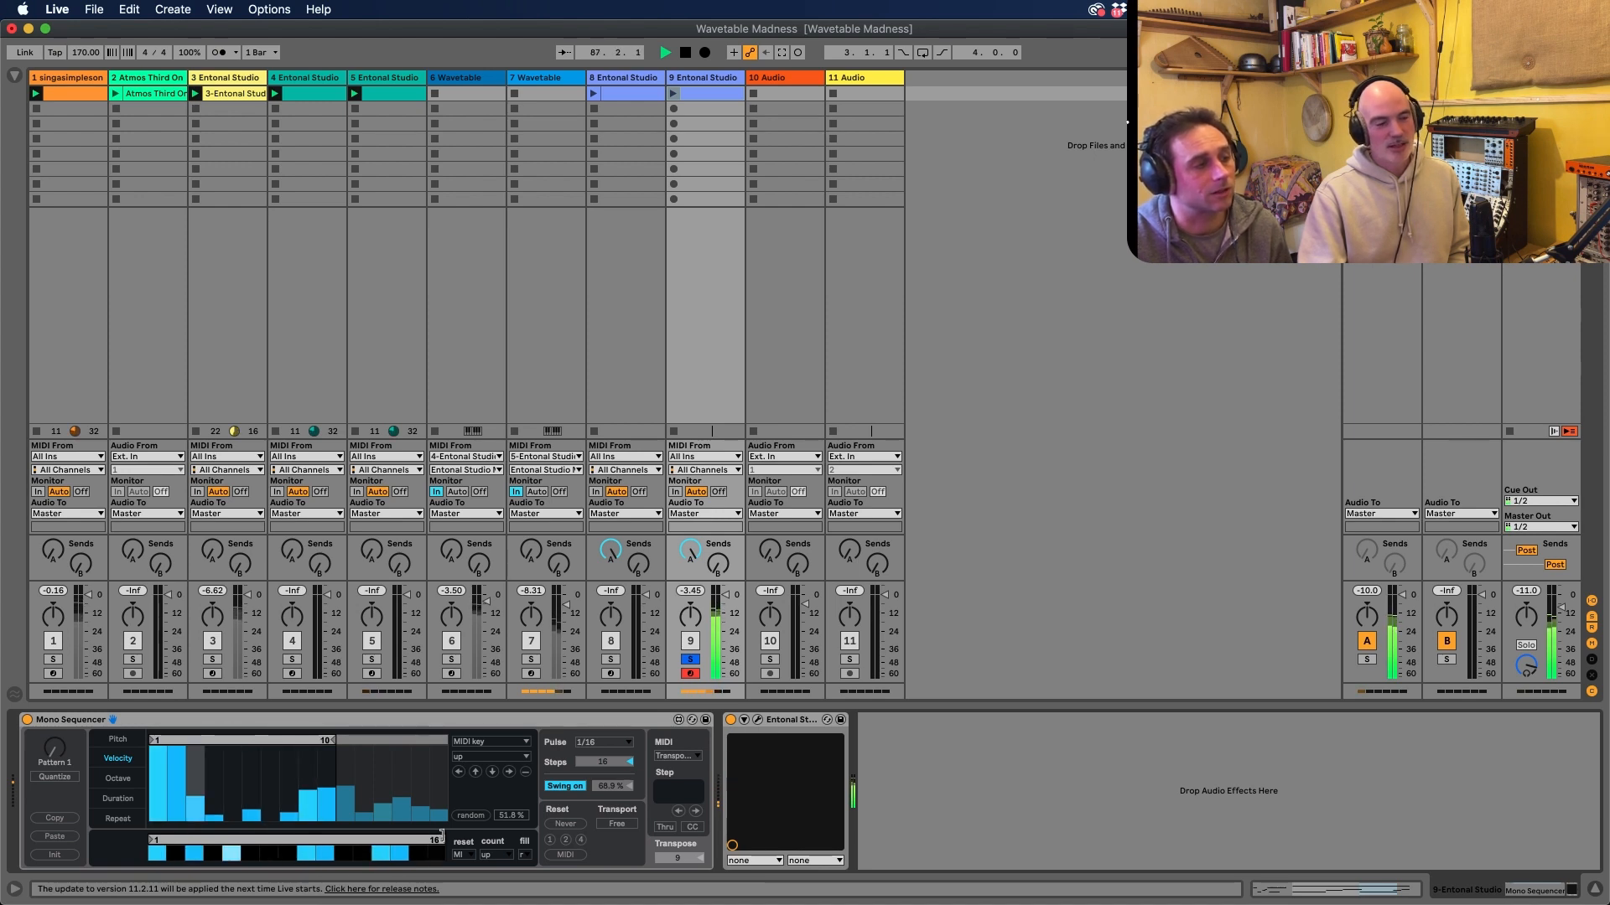
left_click(525, 855)
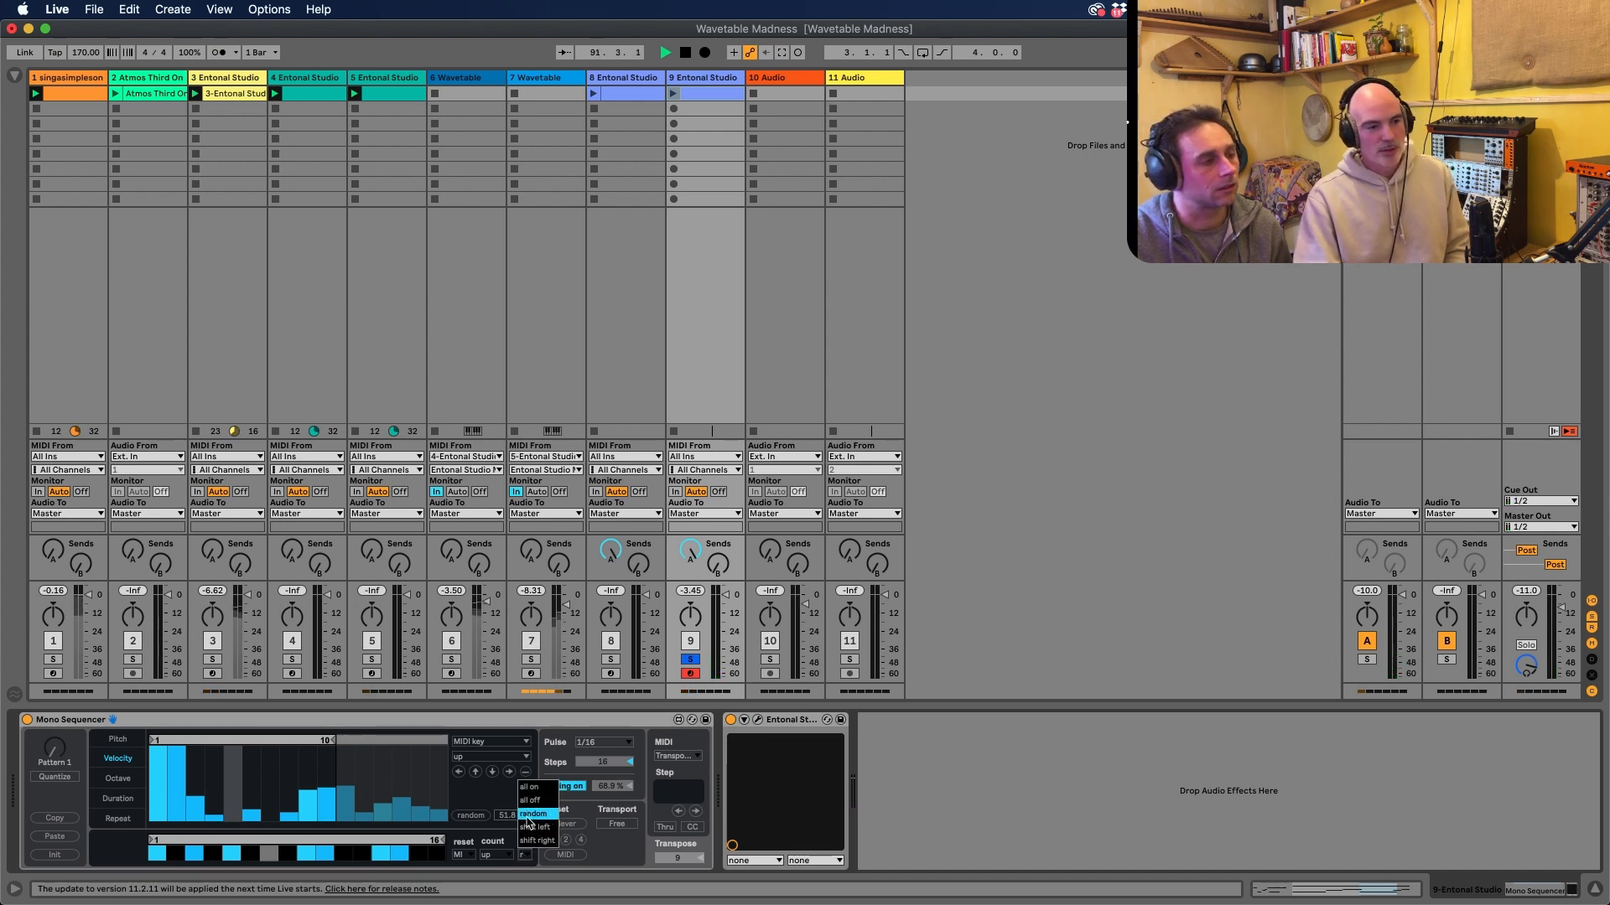
left_click(492, 794)
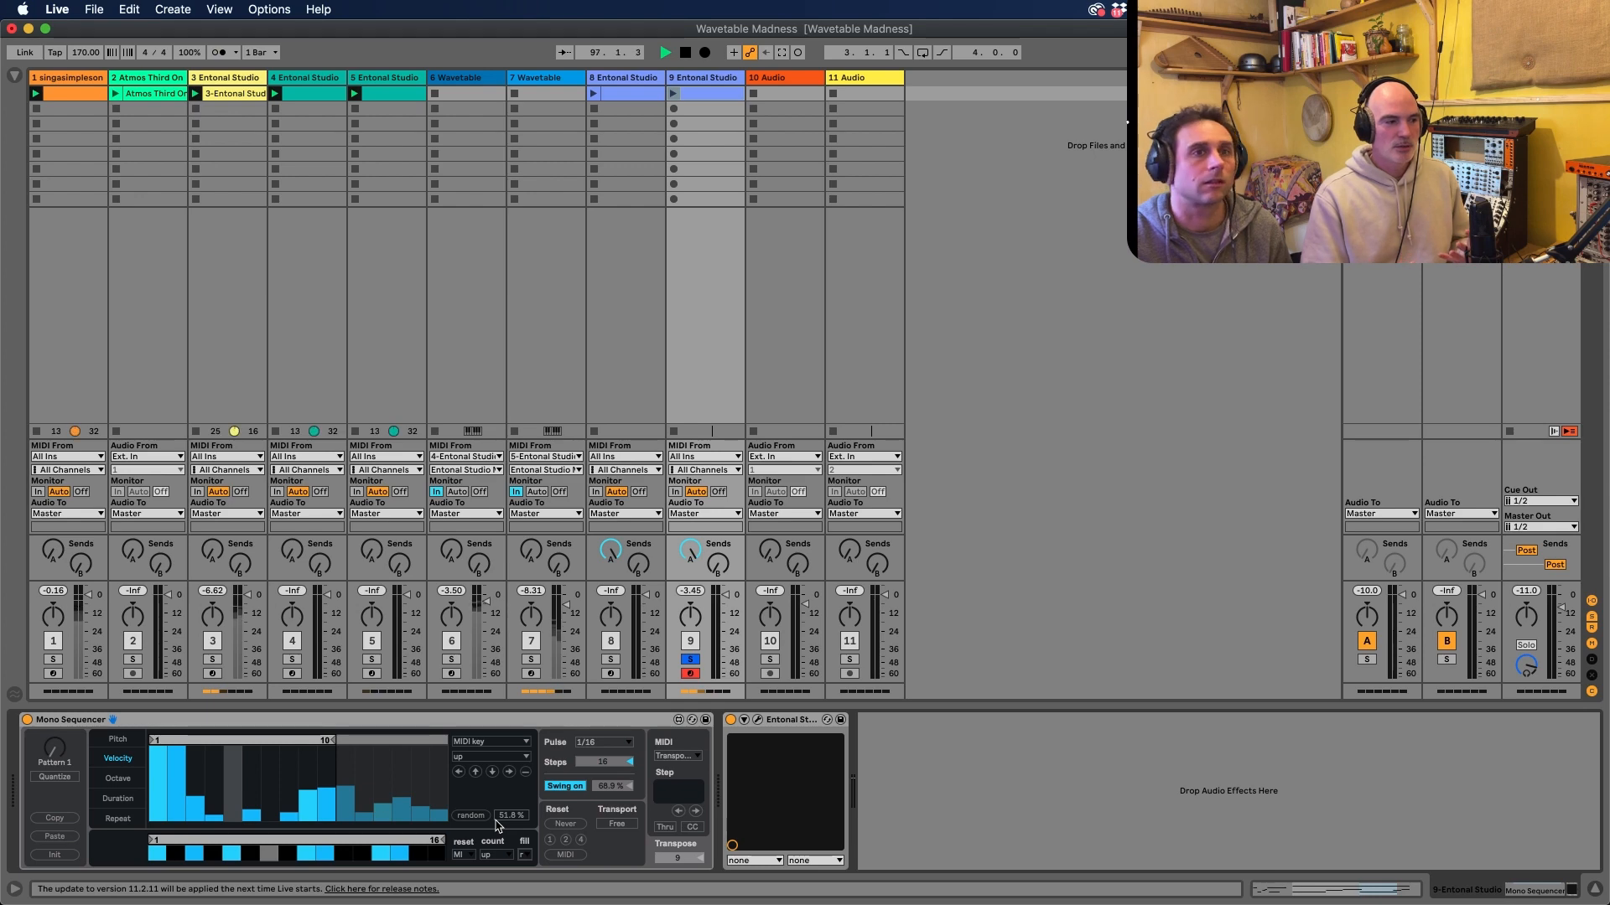
Show the browser and extend the Mono Sequencer's pitch loop to the full 16 steps
left_click(17, 80)
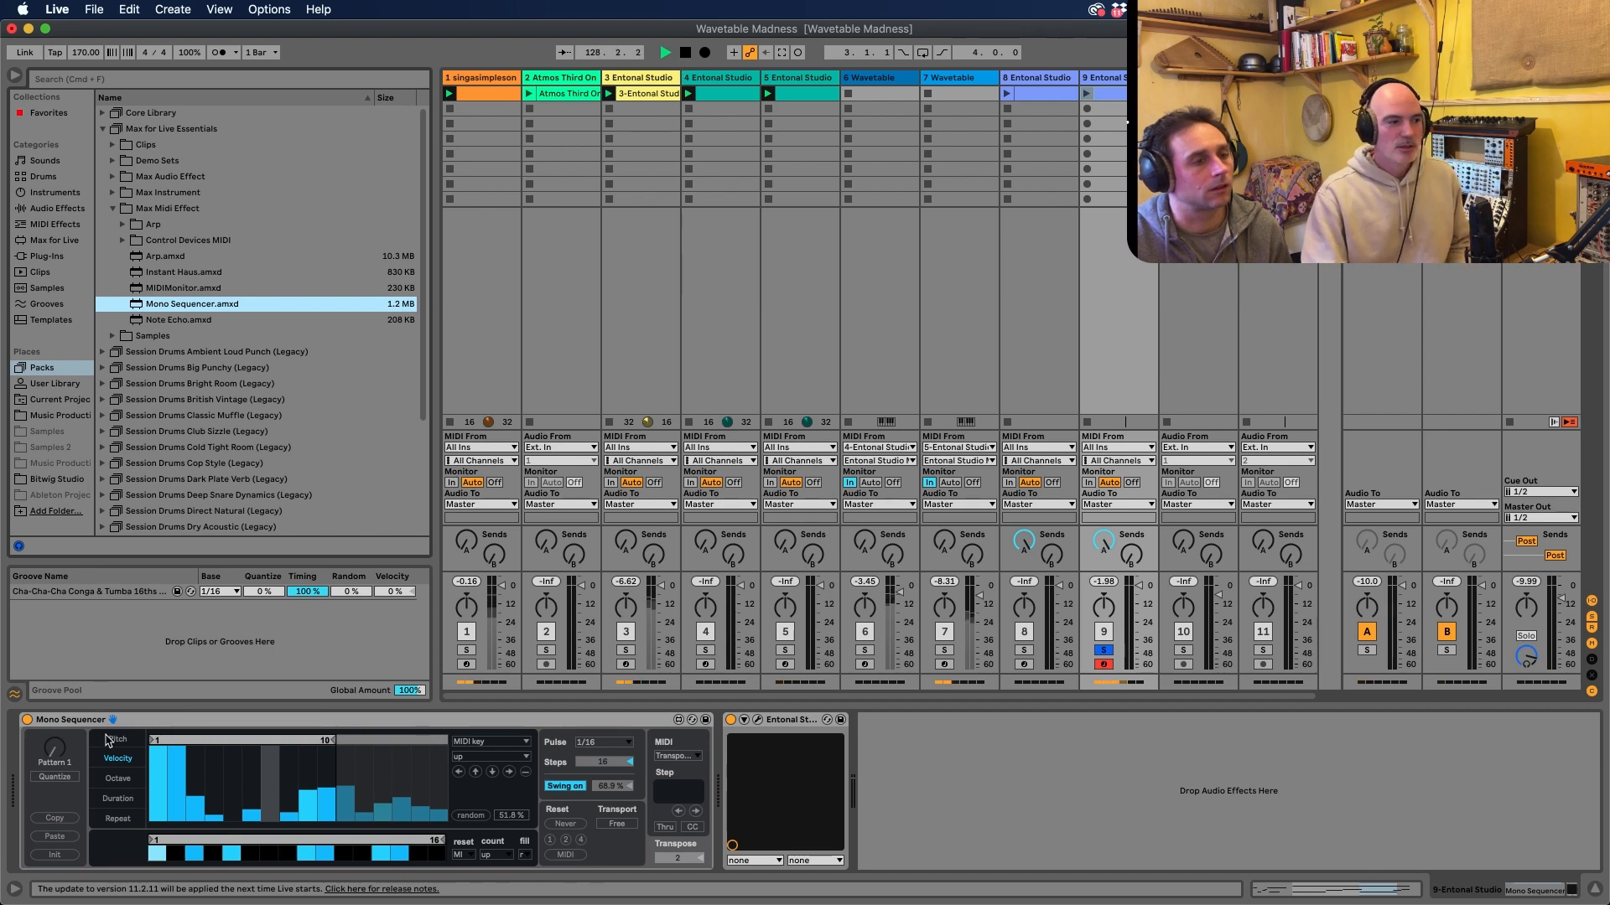
left_click(113, 739)
left_click_drag(236, 740, 444, 784)
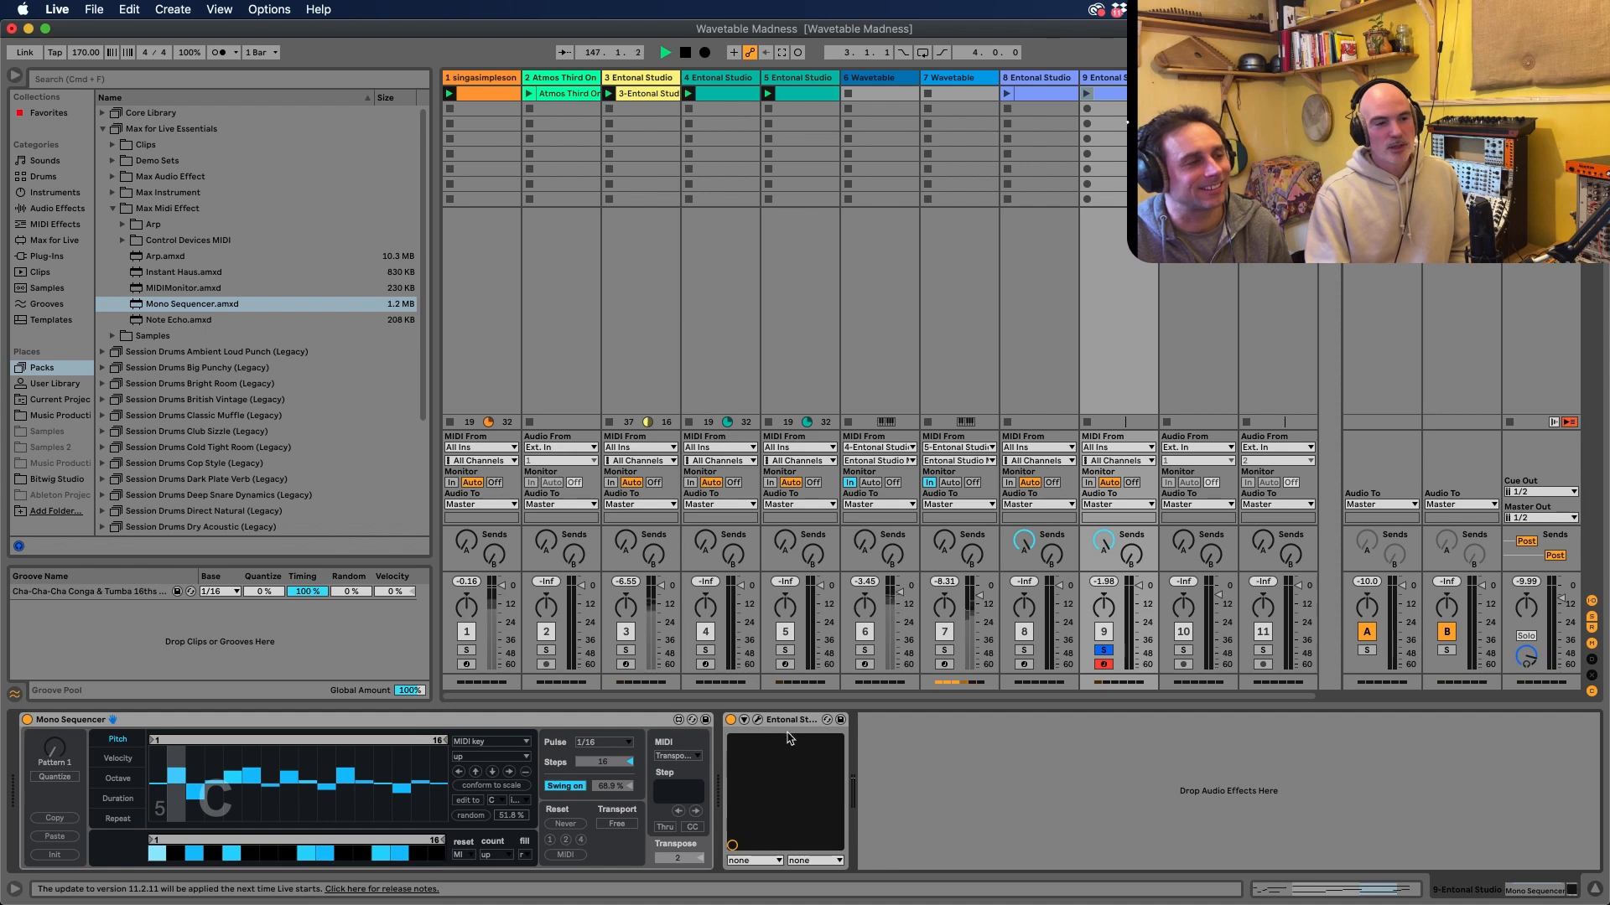
Insert the Scale MIDI effect between the Mono Sequencer and Entonal Studio and load its Minor preset
left_click(56, 223)
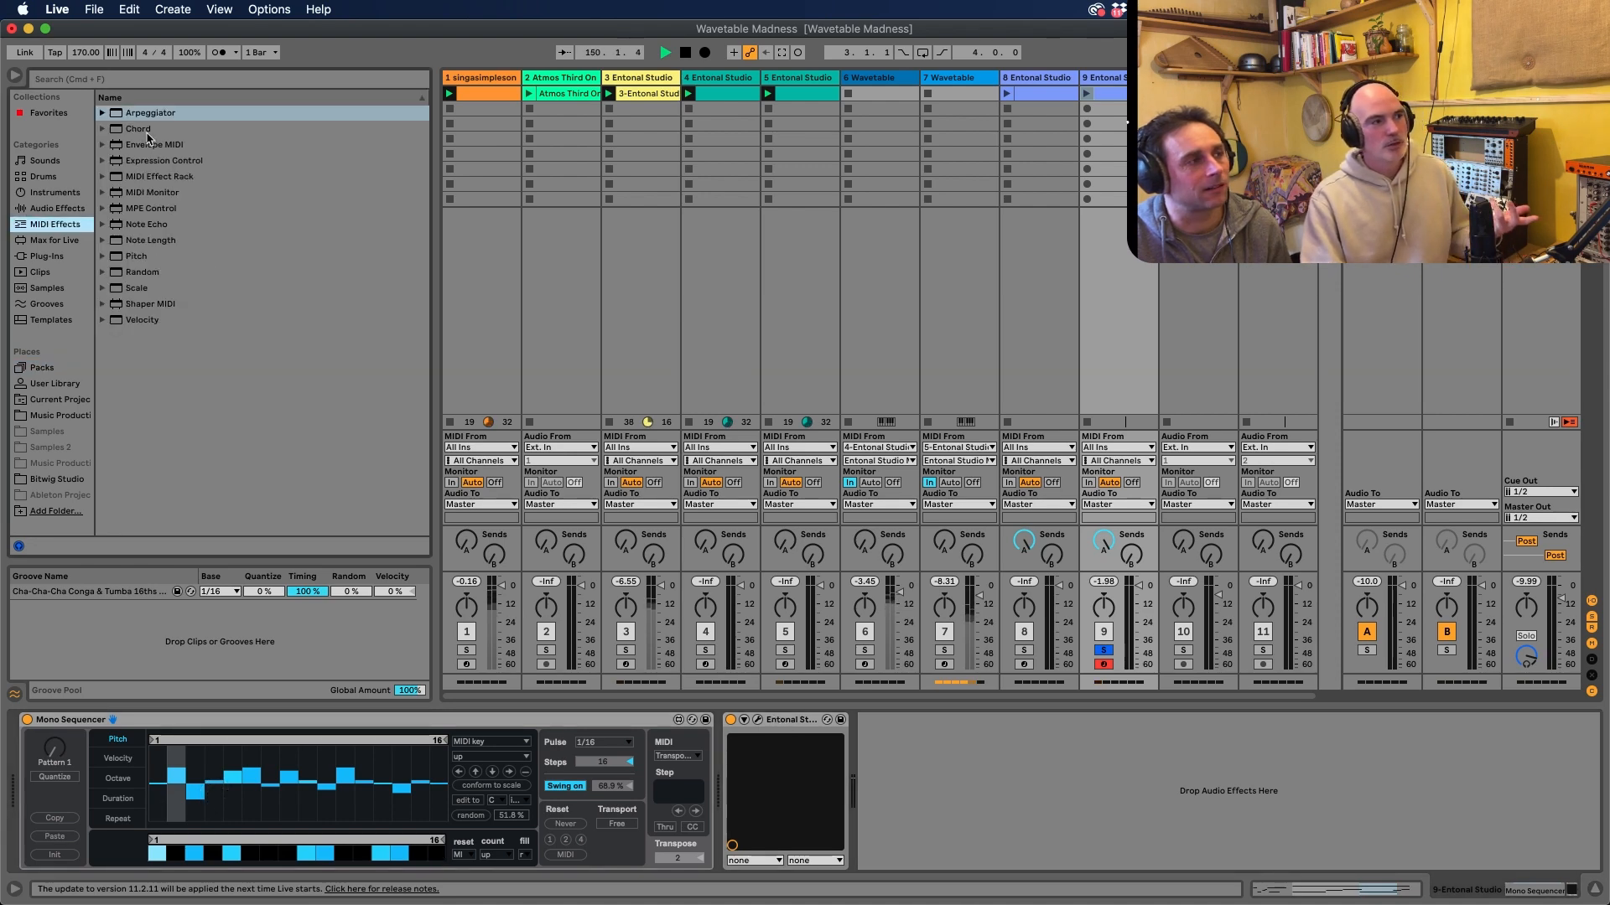
left_click(135, 290)
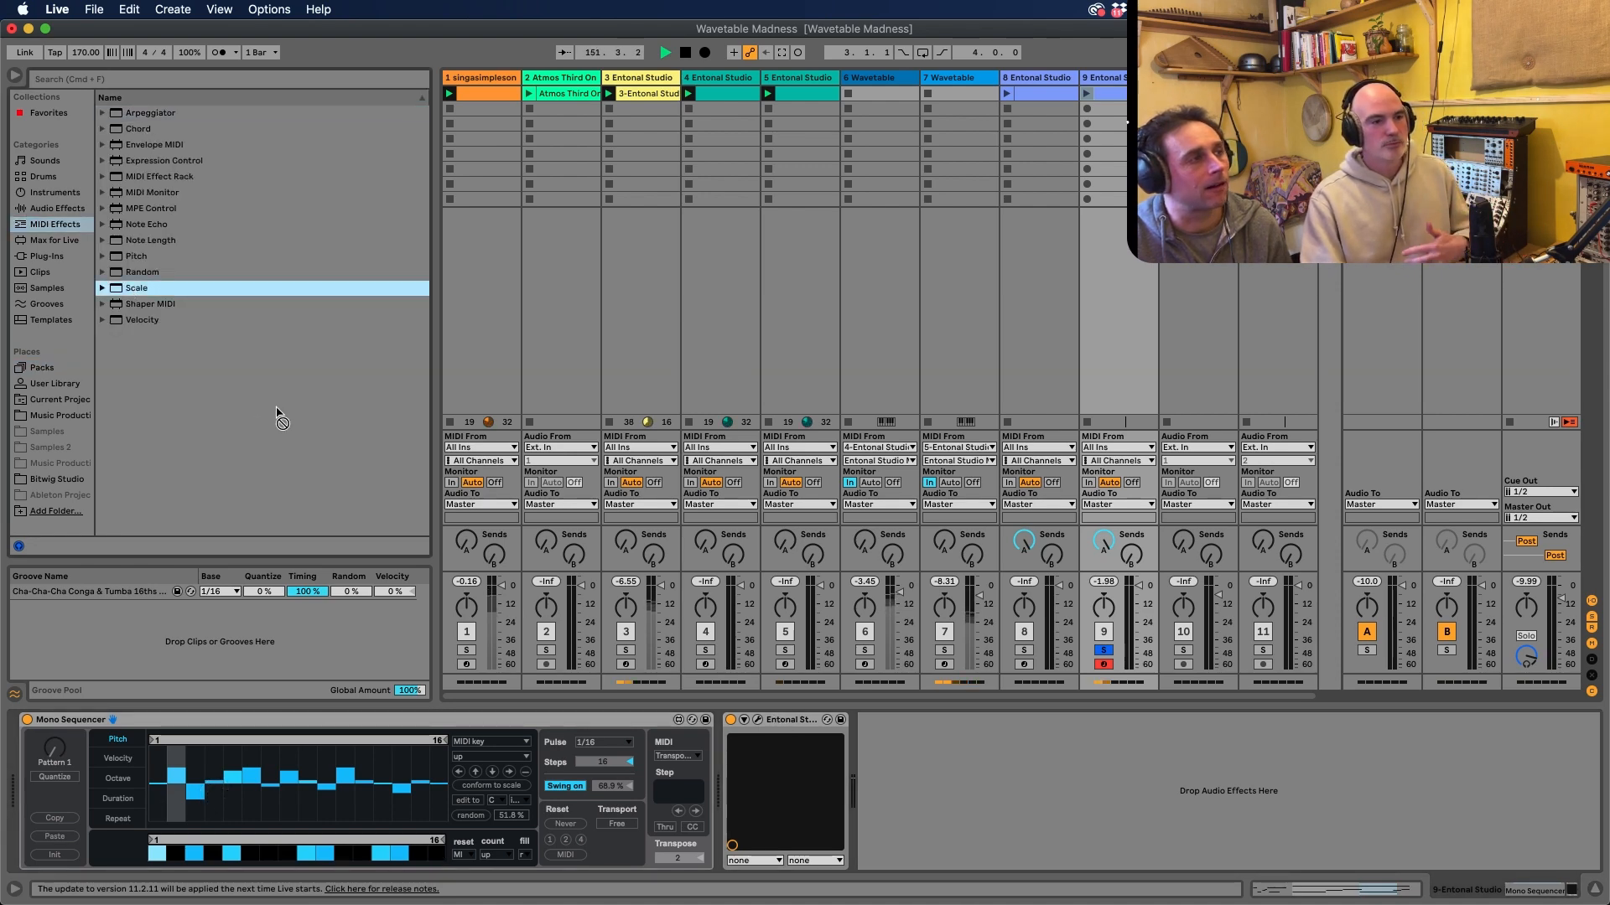
left_click_drag(728, 708, 718, 734)
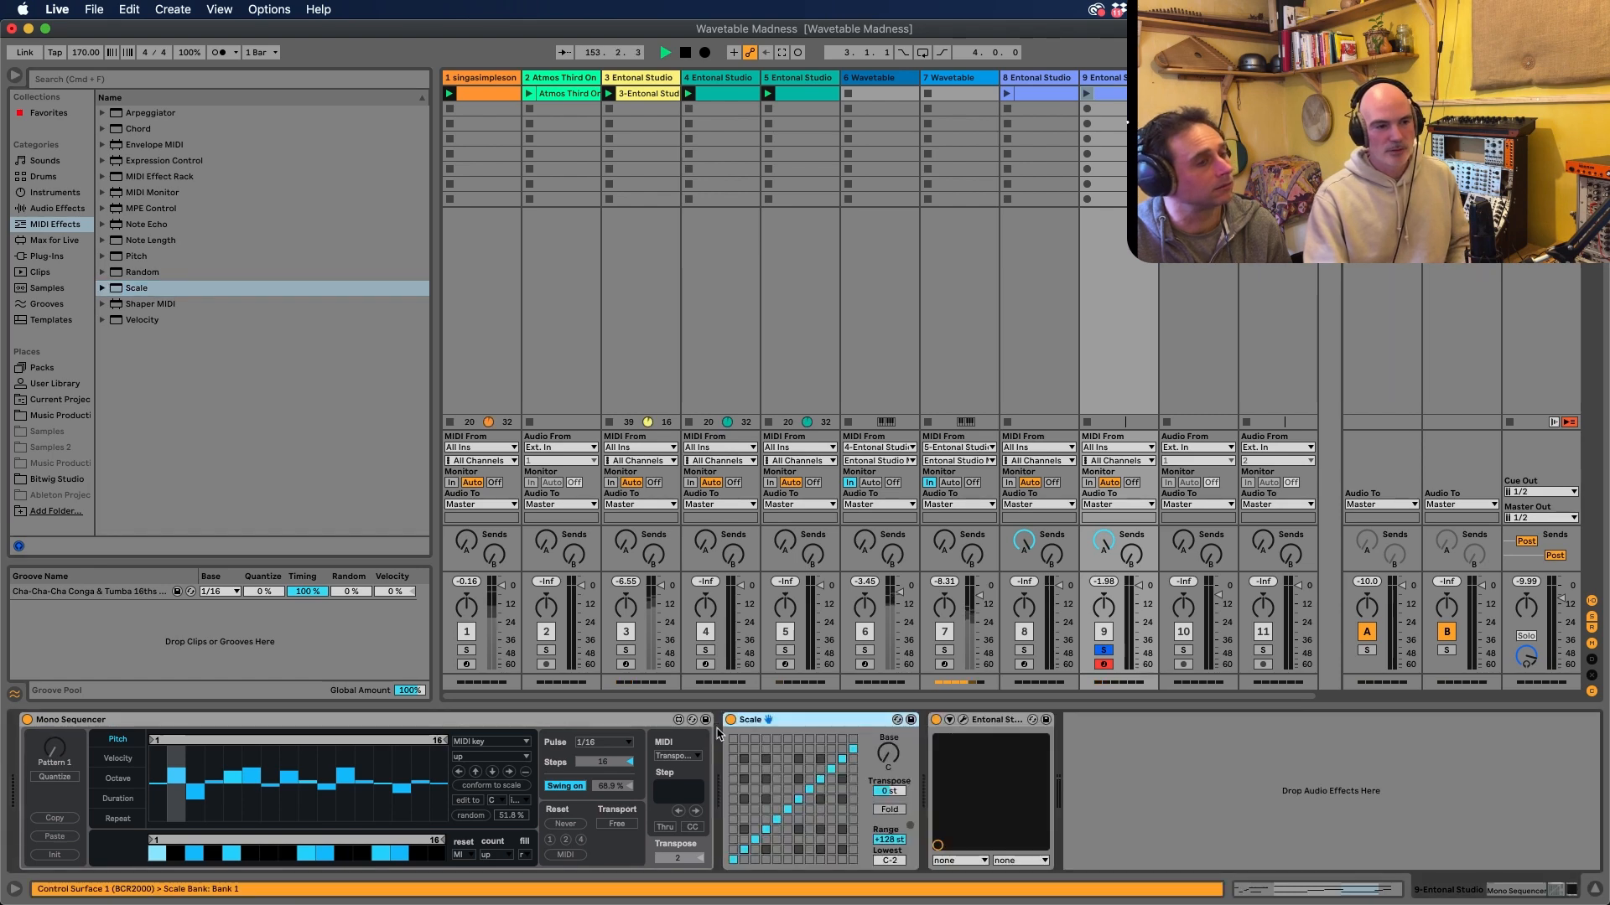
left_click(897, 720)
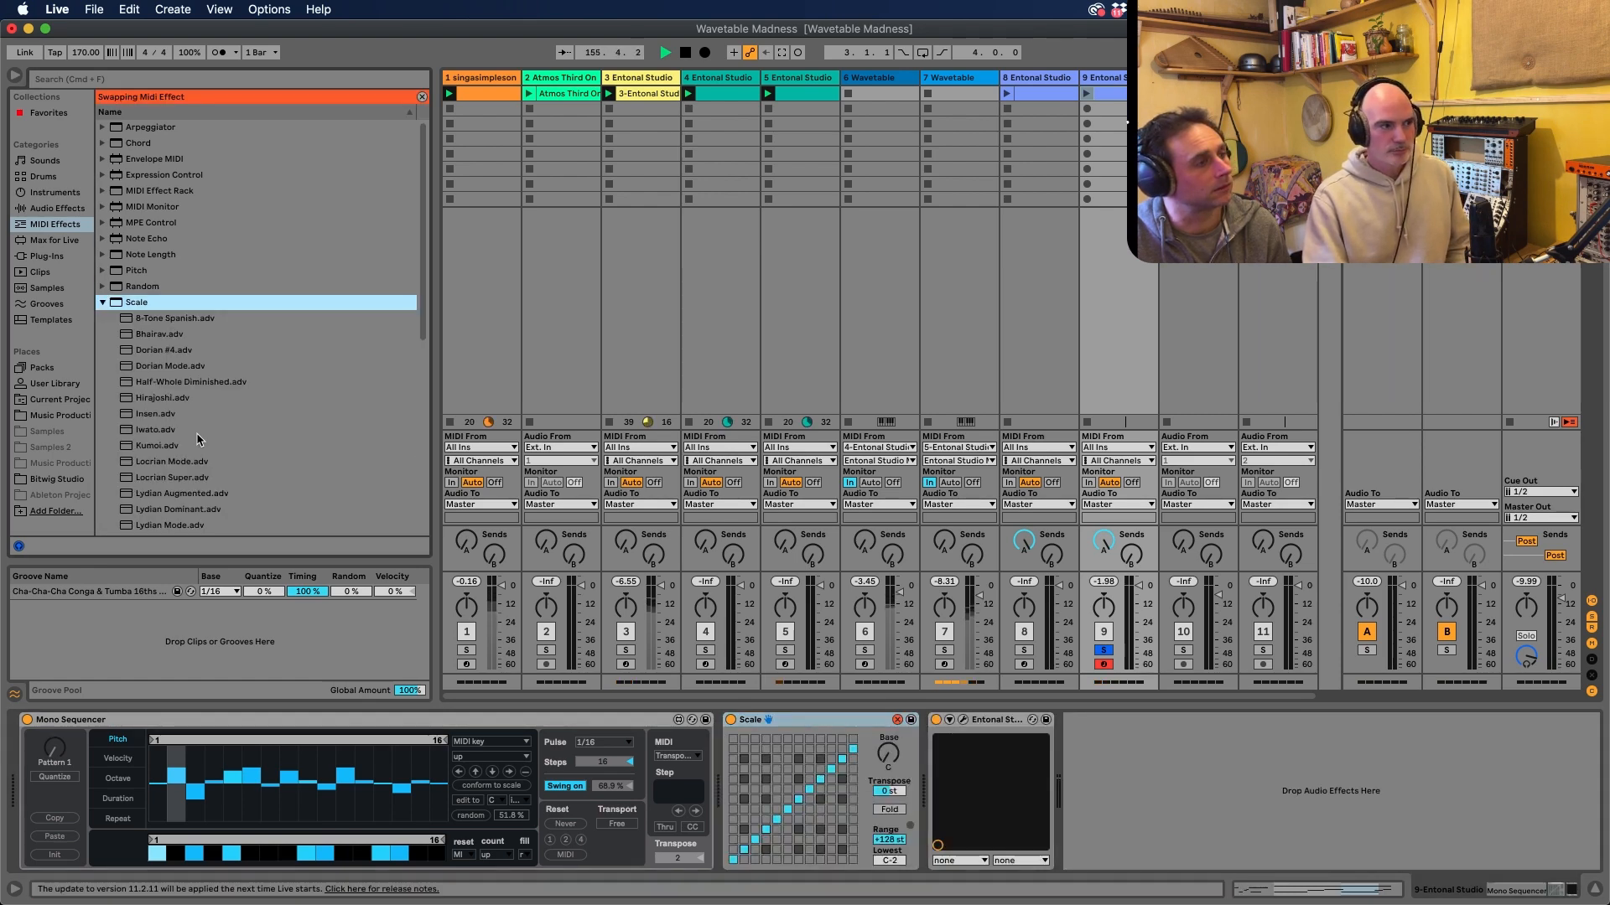
scroll(205, 442, "down", 10)
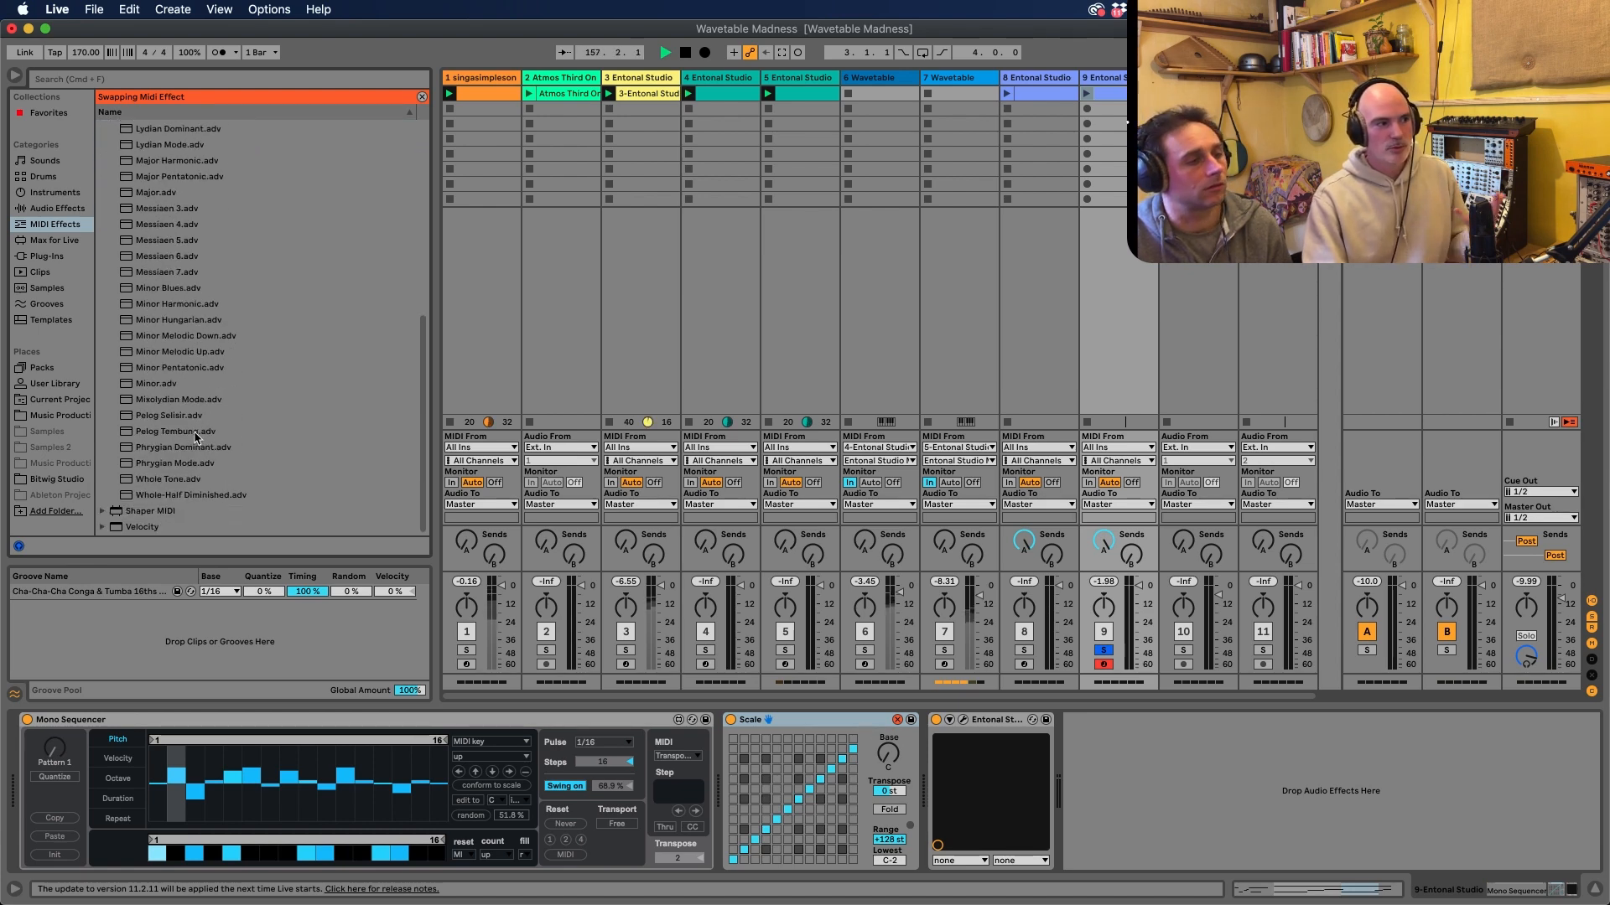
left_click(165, 384)
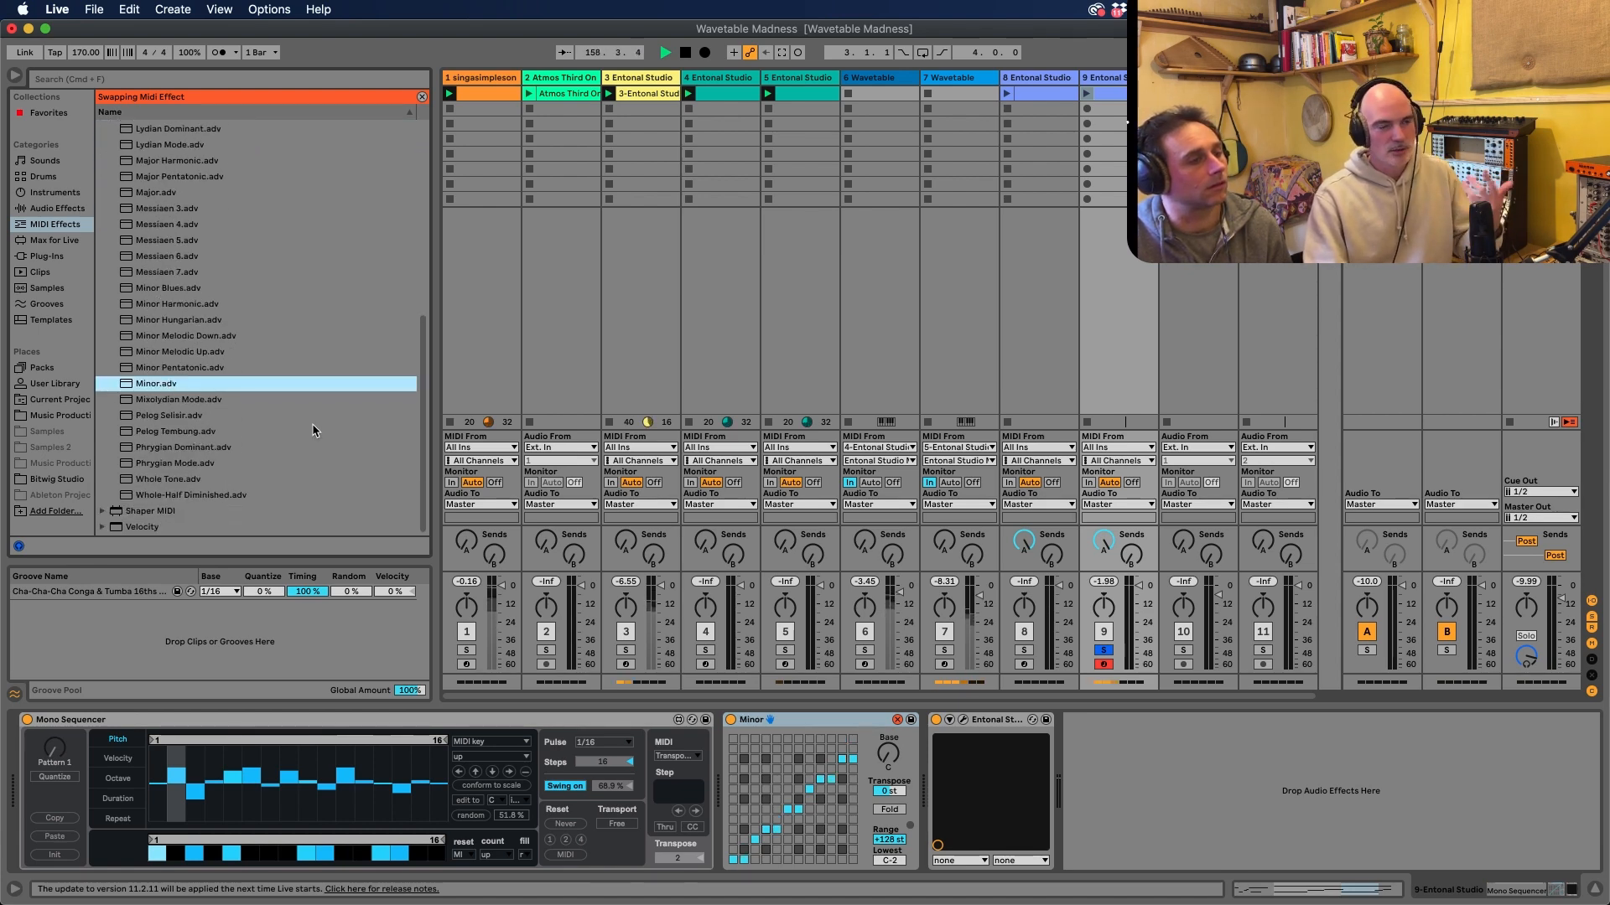
Delete the Minor scale device from the Entonal Studio track's device chain
right_click(810, 721)
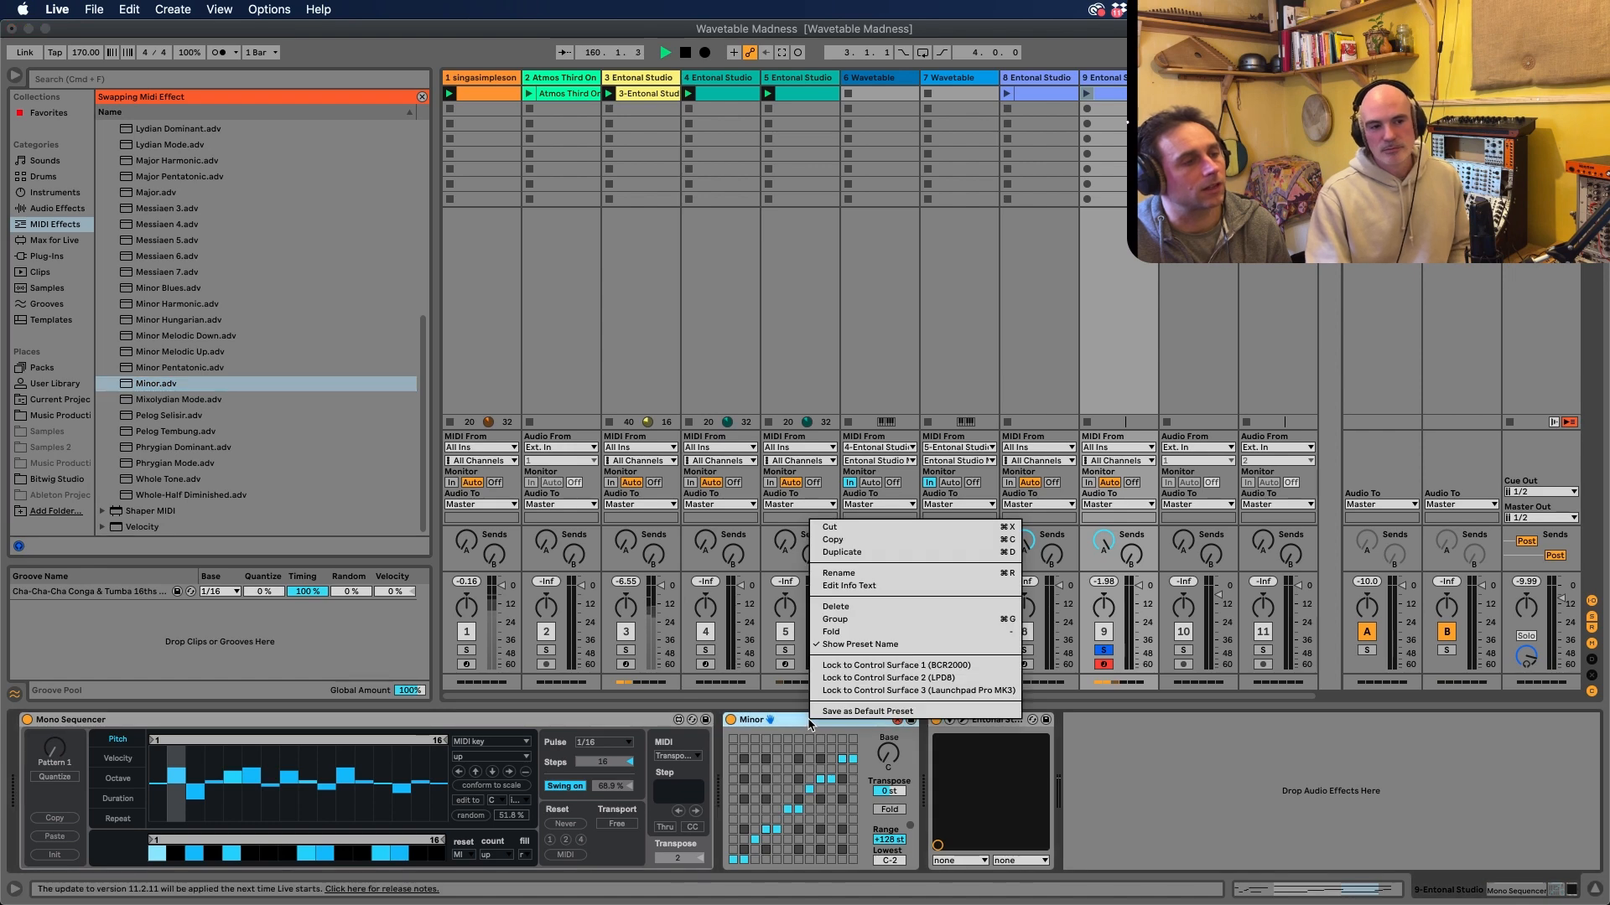
left_click(836, 607)
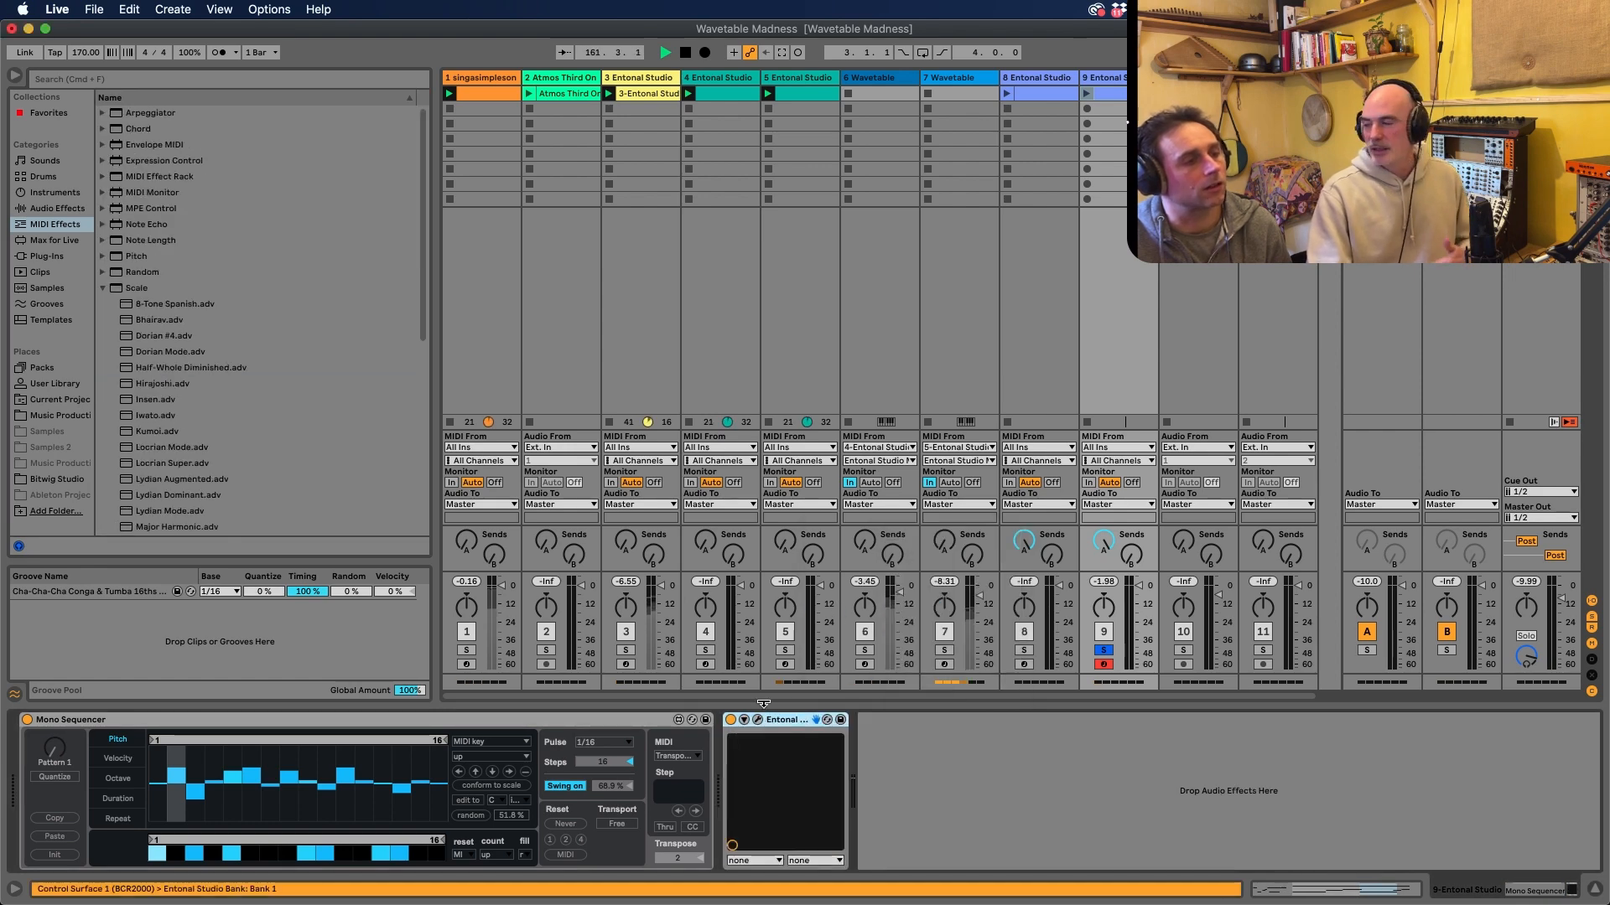